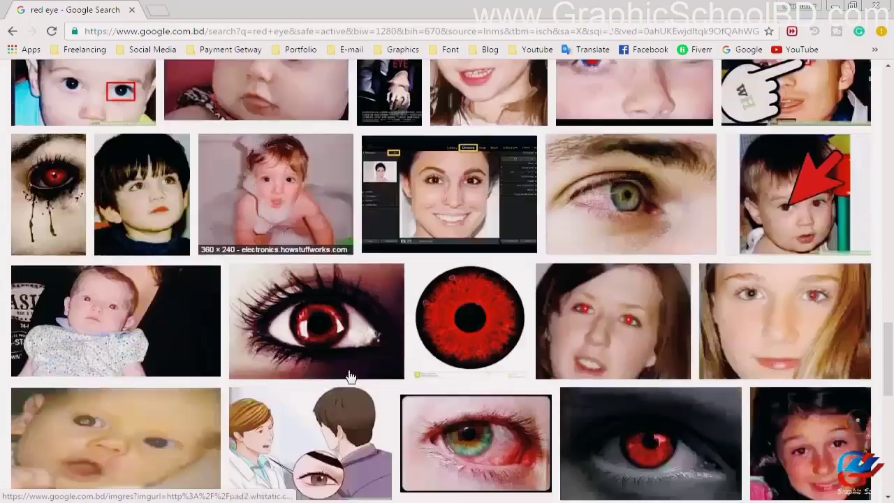
- Look through the "red eye" image search results for a suitable close-up photo of red pupils
{"action": "scroll", "coordinate": [355, 373], "scroll_direction": "down", "scroll_amount": 10}
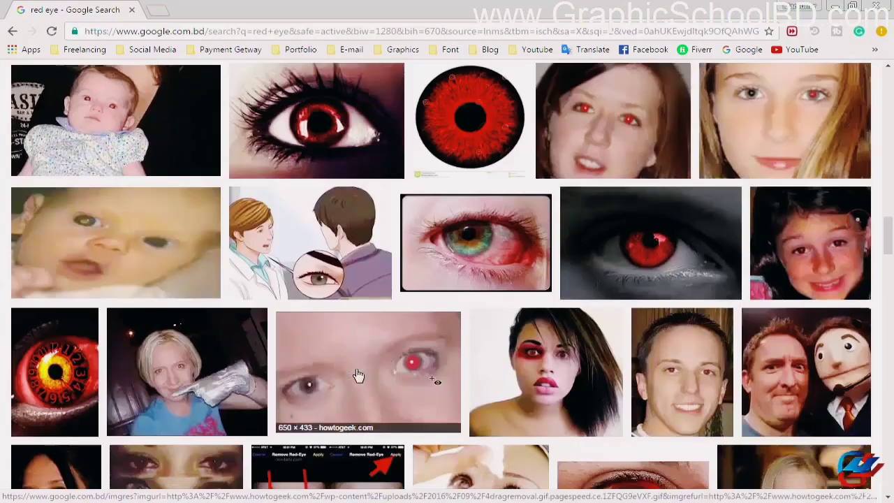
{"action": "scroll", "coordinate": [357, 374], "scroll_direction": "down", "scroll_amount": 4}
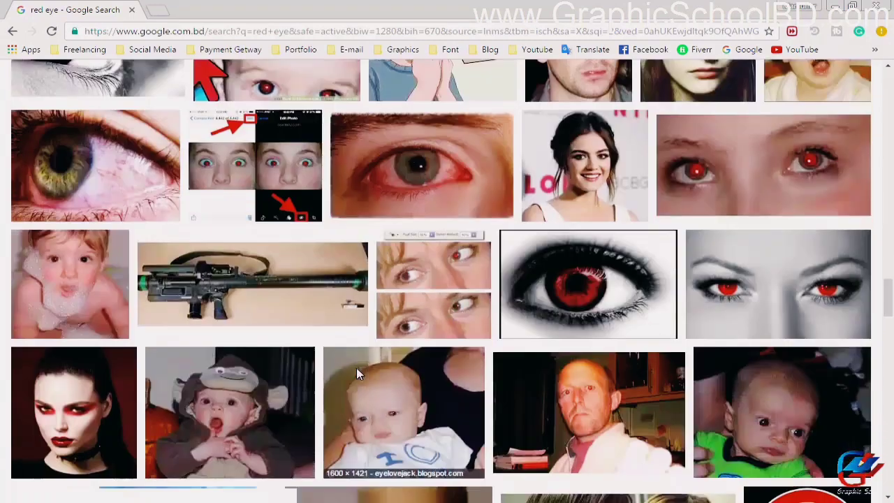
{"action": "scroll", "coordinate": [363, 368], "scroll_direction": "down", "scroll_amount": 10}
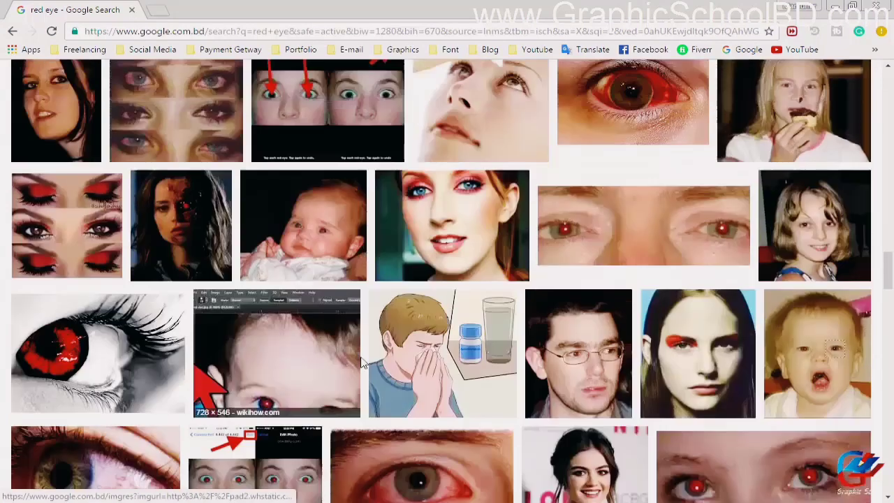
{"action": "scroll", "coordinate": [381, 326], "scroll_direction": "up", "scroll_amount": 2}
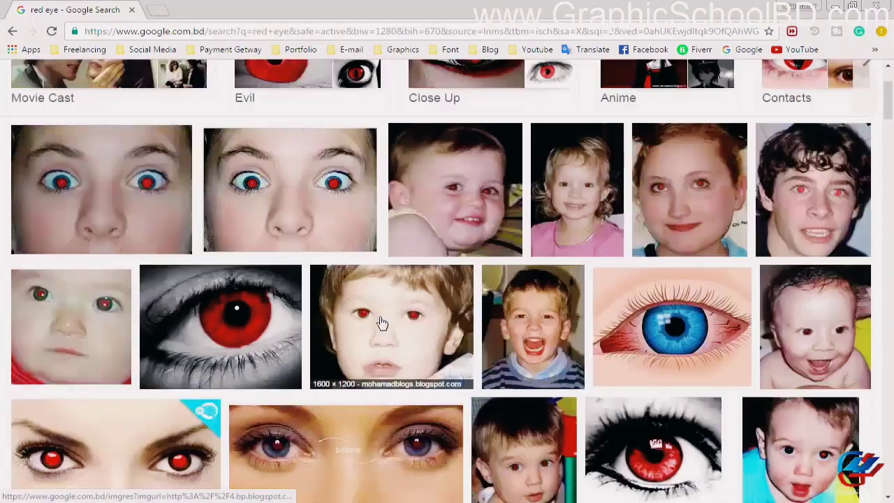
{"action": "scroll", "coordinate": [382, 323], "scroll_direction": "up", "scroll_amount": 2}
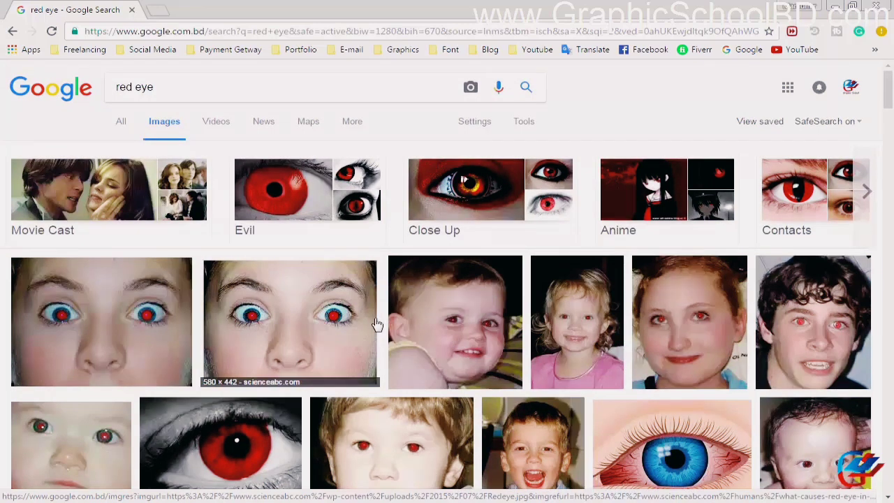
{"action": "scroll", "coordinate": [377, 324], "scroll_direction": "down", "scroll_amount": 2}
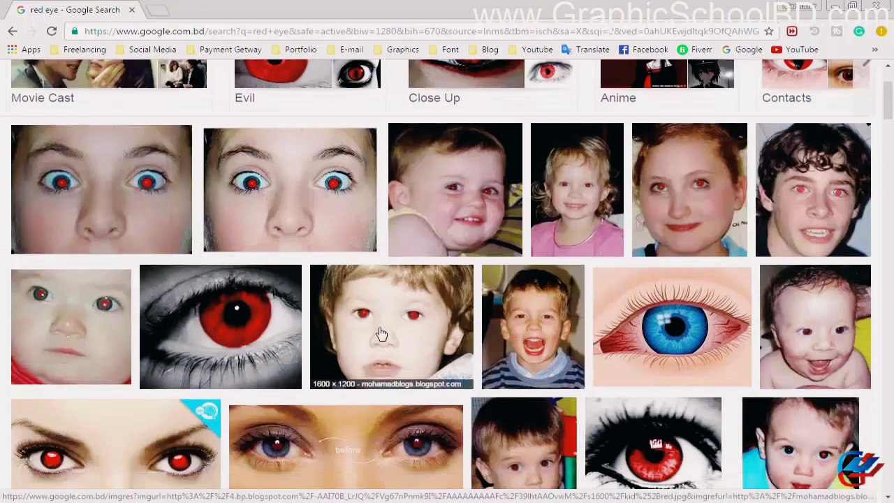
{"action": "scroll", "coordinate": [381, 334], "scroll_direction": "up", "scroll_amount": 2}
{"action": "scroll", "coordinate": [287, 345], "scroll_direction": "down", "scroll_amount": 1}
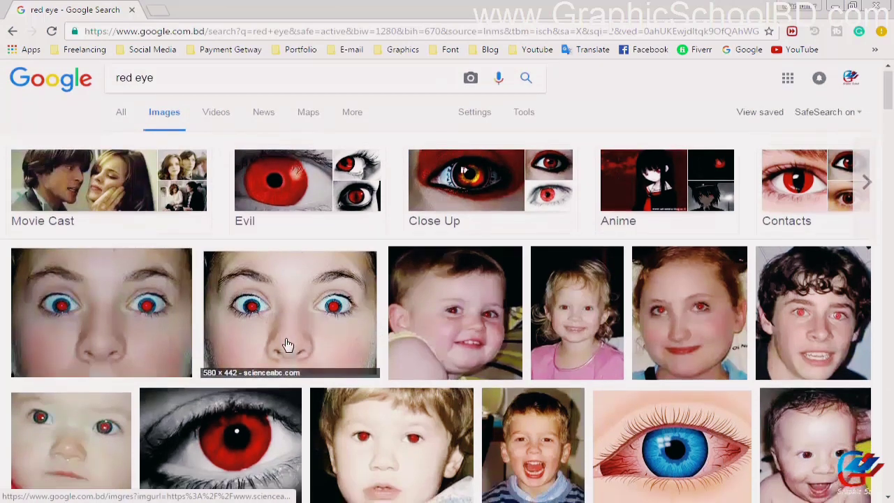
{"action": "scroll", "coordinate": [288, 345], "scroll_direction": "down", "scroll_amount": 5}
{"action": "scroll", "coordinate": [294, 337], "scroll_direction": "down", "scroll_amount": 3}
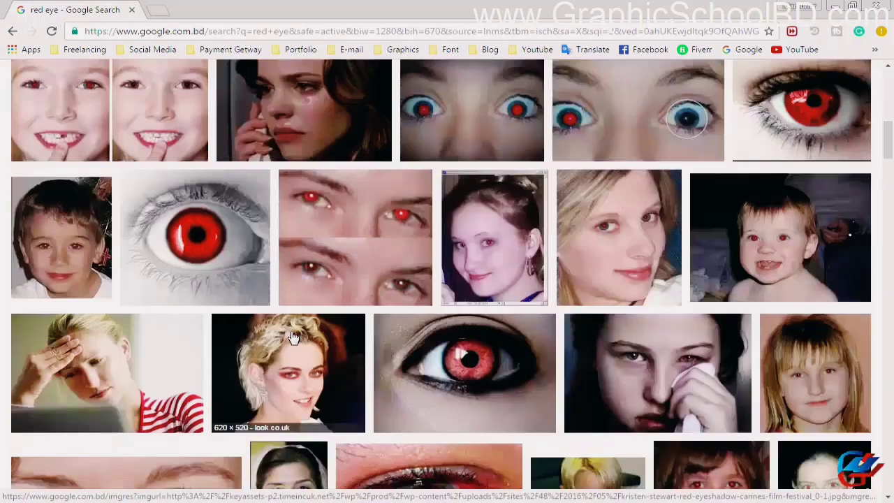
{"action": "scroll", "coordinate": [294, 338], "scroll_direction": "up", "scroll_amount": 3}
{"action": "scroll", "coordinate": [279, 343], "scroll_direction": "down", "scroll_amount": 1}
{"action": "scroll", "coordinate": [279, 342], "scroll_direction": "up", "scroll_amount": 3}
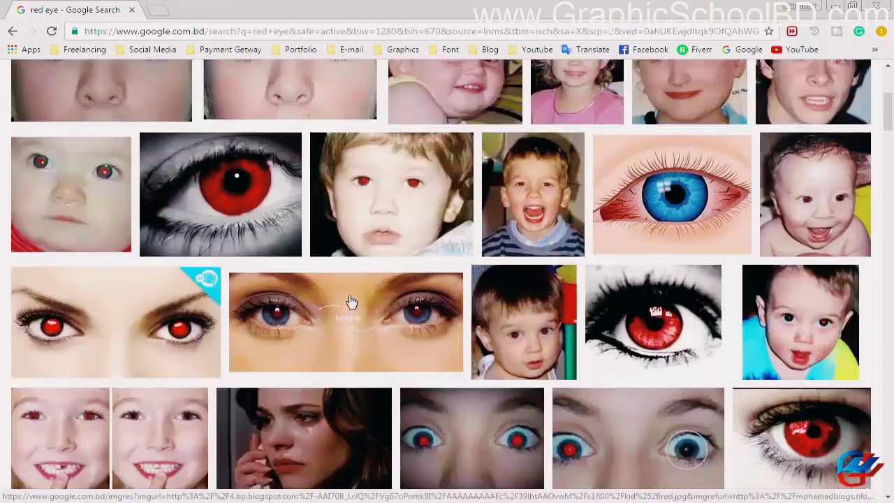
- Open the close-up photo of two blue eyes marked "before" at full size and copy the image
{"action": "left_click", "coordinate": [351, 301]}
{"action": "left_click", "coordinate": [654, 270]}
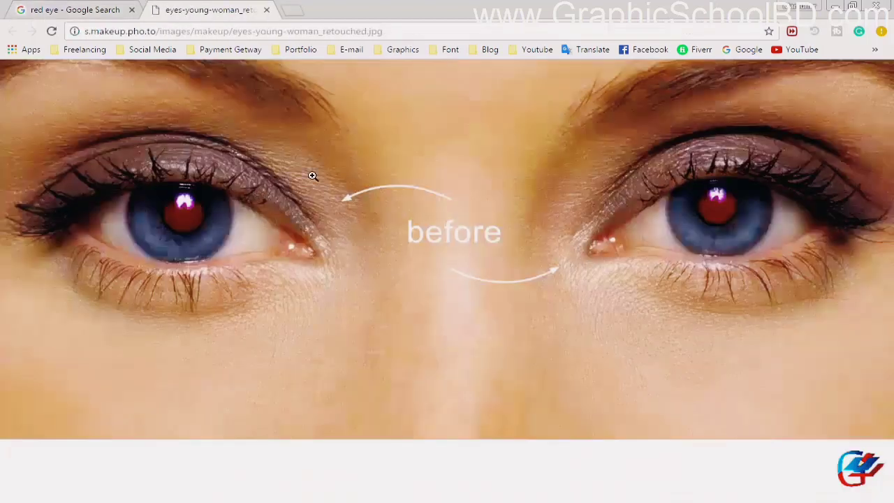
{"action": "right_click", "coordinate": [407, 152]}
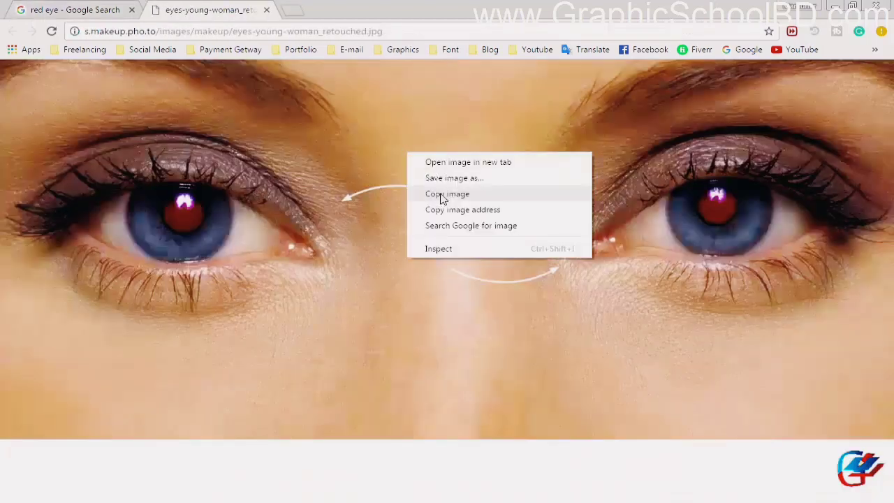
{"action": "left_click", "coordinate": [438, 194]}
- Switch to Photoshop, create a new document at the default clipboard size and paste the copied eye photo into it
{"action": "key", "text": "alt+Tab"}
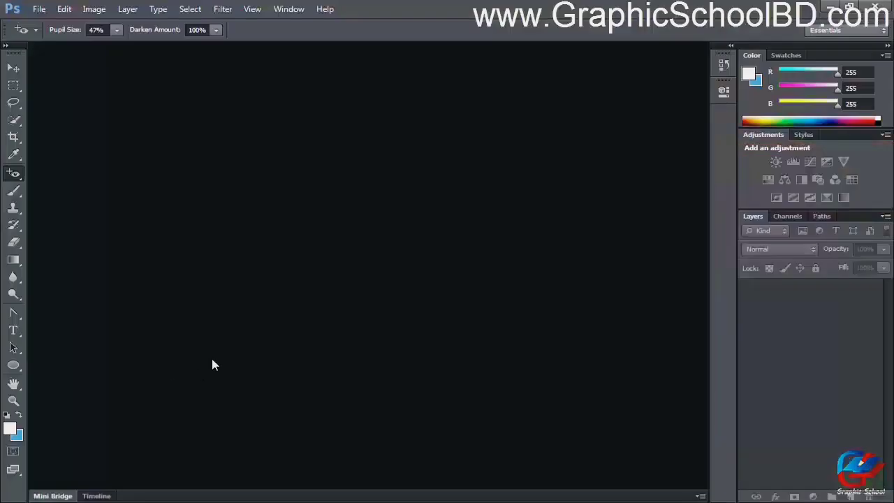
{"action": "key", "text": "ctrl+n"}
{"action": "key", "text": "Return"}
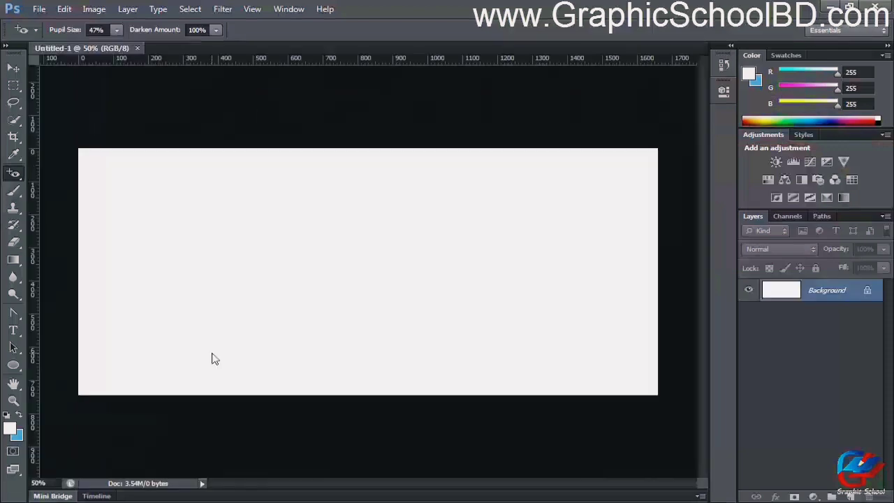
{"action": "key", "text": "ctrl+v"}
- Select the Red Eye Tool for working on the red pupil of the photo's left eye
{"action": "scroll", "coordinate": [219, 340], "scroll_direction": "up", "scroll_amount": 3}
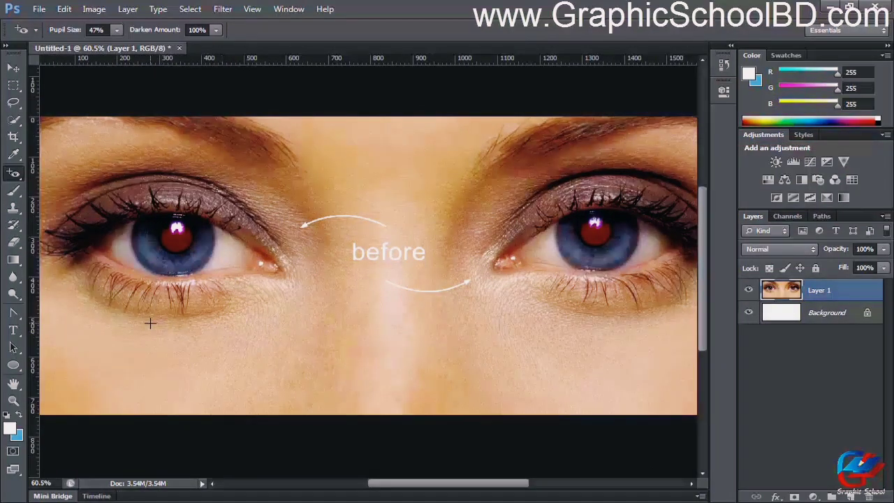
{"action": "scroll", "coordinate": [160, 264], "scroll_direction": "up", "scroll_amount": 1}
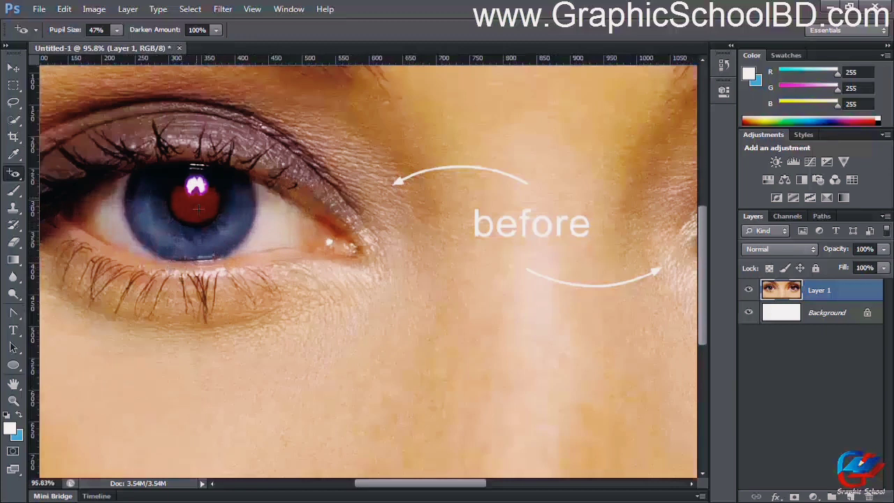
{"action": "scroll", "coordinate": [199, 208], "scroll_direction": "up", "scroll_amount": 2}
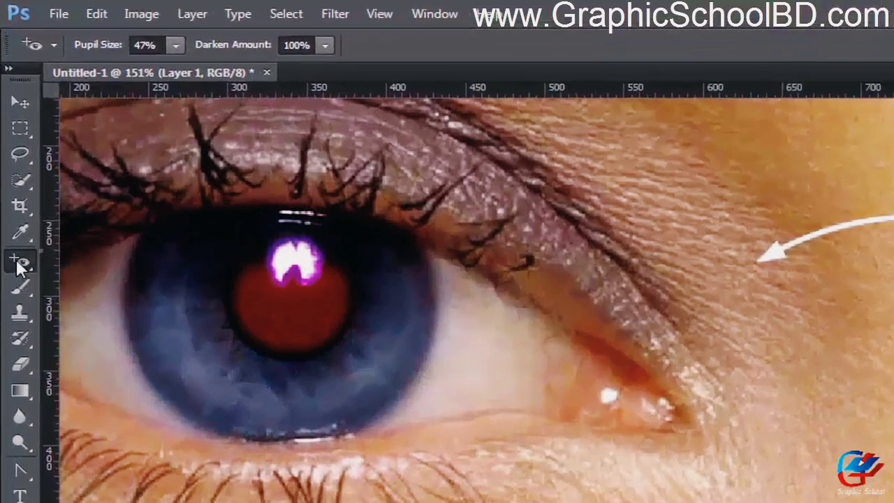
{"action": "right_click", "coordinate": [17, 265]}
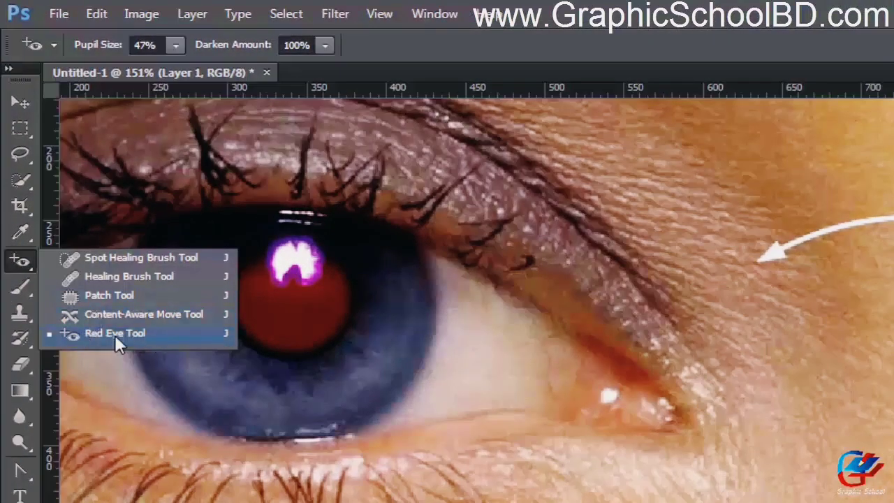
{"action": "left_click", "coordinate": [156, 333]}
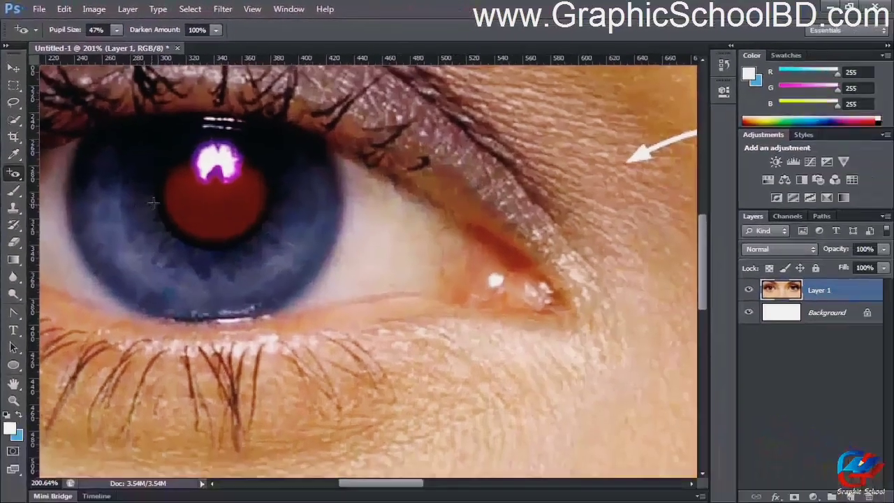
{"action": "scroll", "coordinate": [315, 277], "scroll_direction": "up", "scroll_amount": 2}
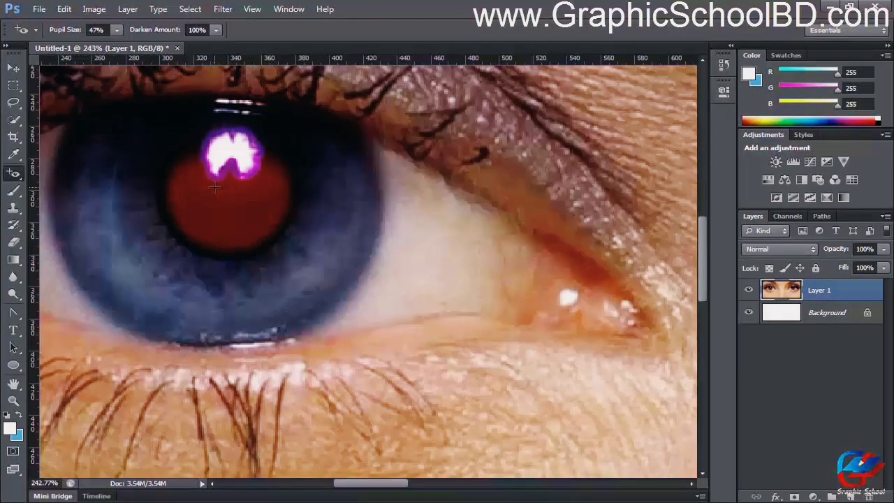
- Set the Red Eye Tool's Pupil Size to 1% and its Darken Amount to 1%
{"action": "left_click", "coordinate": [114, 28]}
{"action": "left_click", "coordinate": [114, 29]}
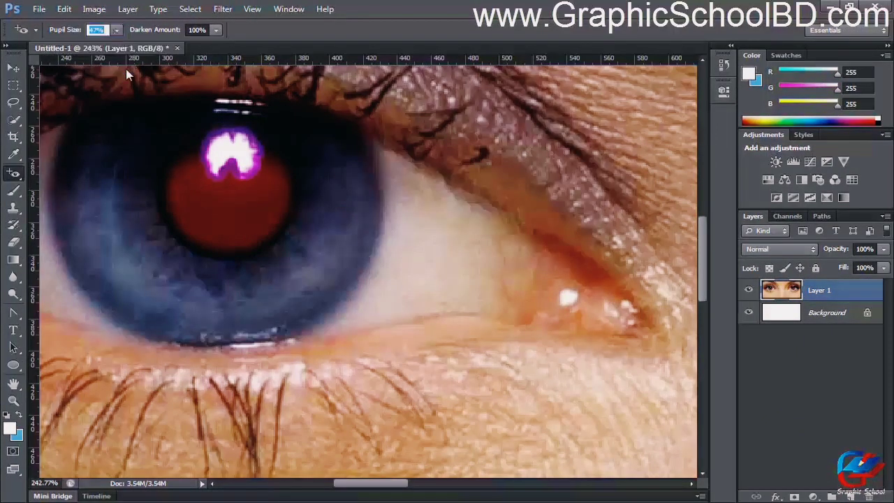
{"action": "left_click", "coordinate": [117, 31]}
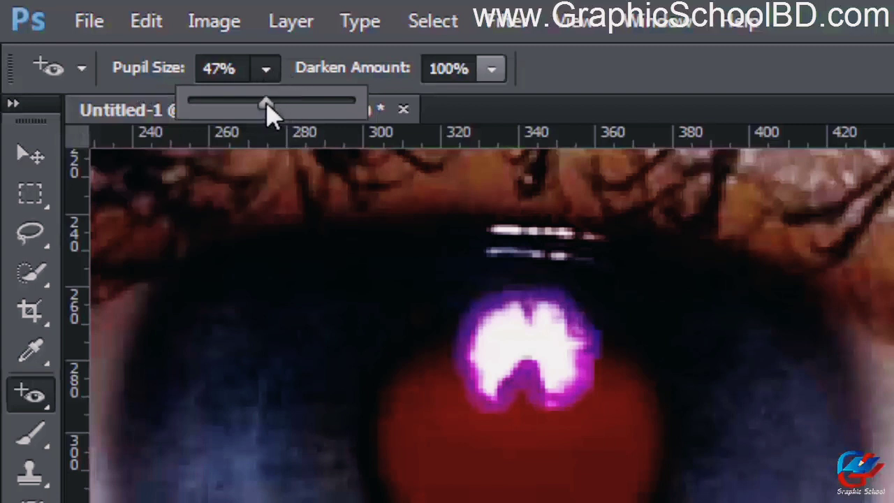
{"action": "left_click_drag", "start_coordinate": [267, 105], "coordinate": [167, 104]}
{"action": "left_click", "coordinate": [615, 60]}
{"action": "left_click", "coordinate": [263, 74]}
{"action": "left_click", "coordinate": [493, 69]}
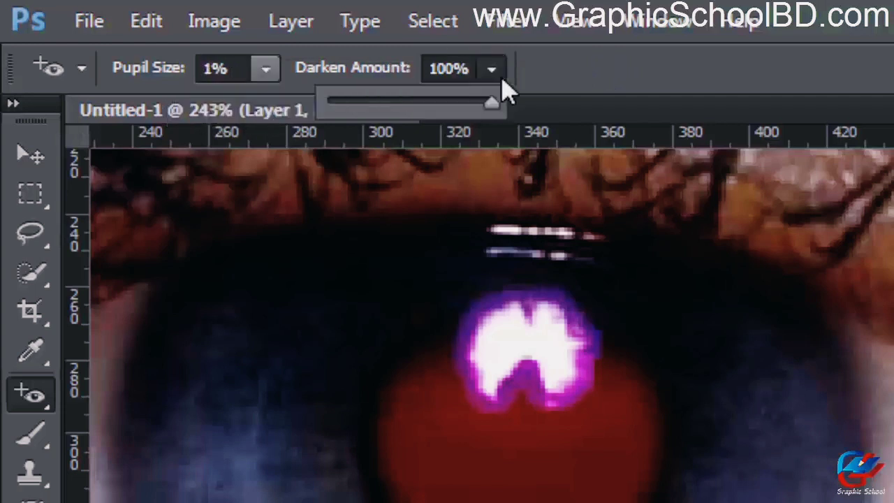
{"action": "left_click_drag", "start_coordinate": [491, 103], "coordinate": [317, 110]}
{"action": "left_click", "coordinate": [571, 84]}
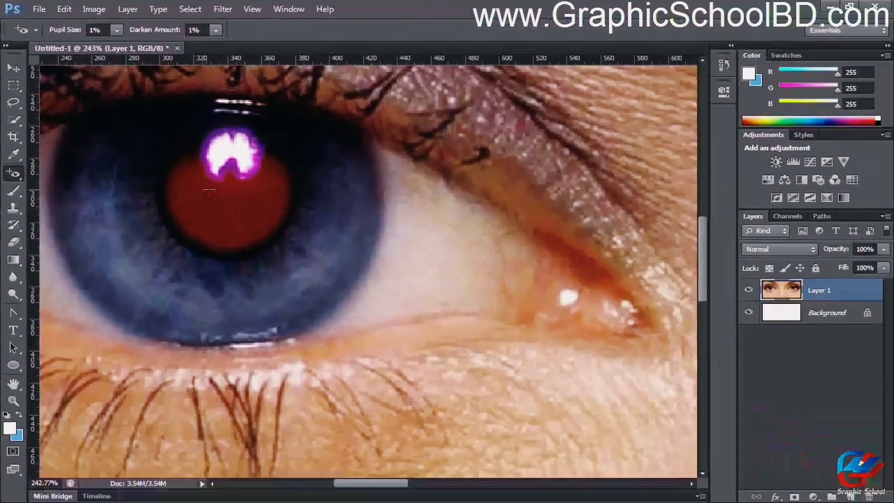
- Try the red-eye correction on the left eye's pupil, check it up close, and undo it
{"action": "scroll", "coordinate": [209, 190], "scroll_direction": "up", "scroll_amount": 3}
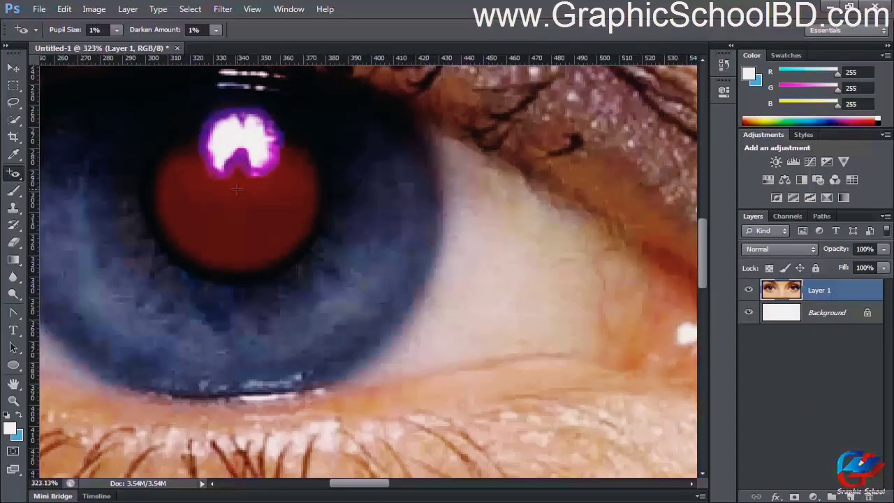
{"action": "left_click", "coordinate": [236, 189]}
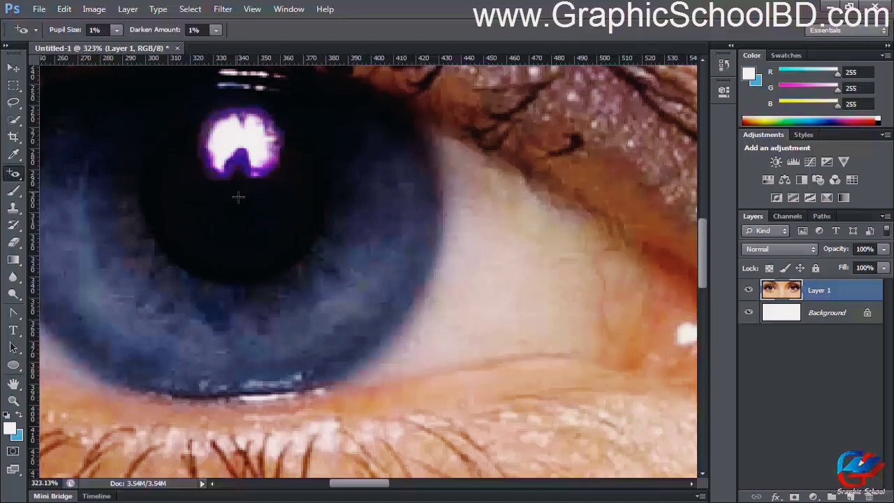
{"action": "scroll", "coordinate": [238, 198], "scroll_direction": "down", "scroll_amount": 6}
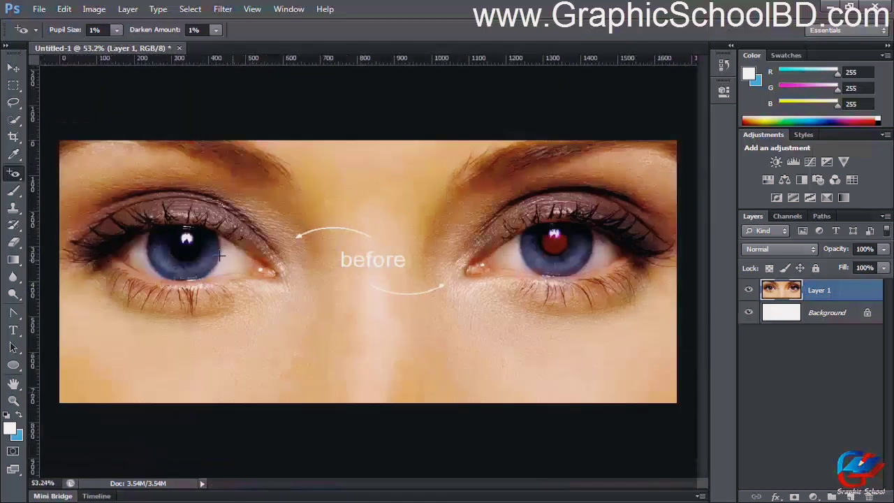
{"action": "scroll", "coordinate": [198, 246], "scroll_direction": "up", "scroll_amount": 8}
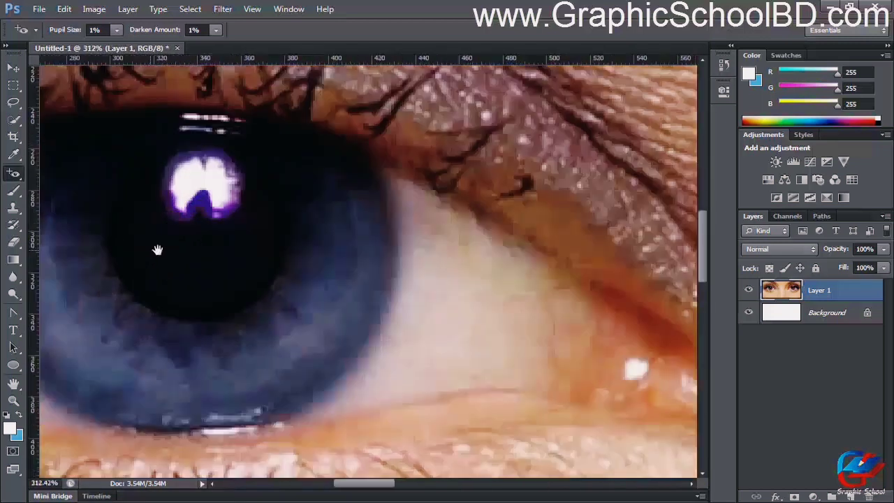
{"action": "left_click_drag", "start_coordinate": [158, 249], "coordinate": [289, 261]}
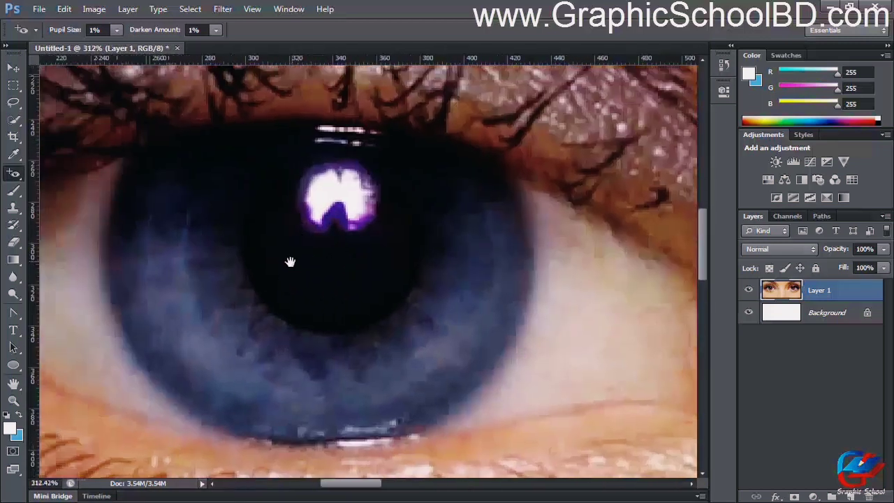
{"action": "scroll", "coordinate": [290, 252], "scroll_direction": "up", "scroll_amount": 1}
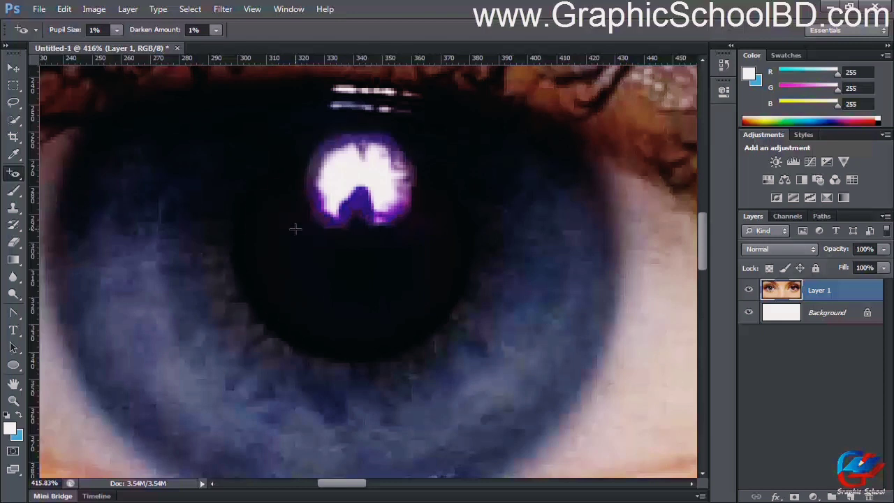
{"action": "left_click", "coordinate": [296, 228]}
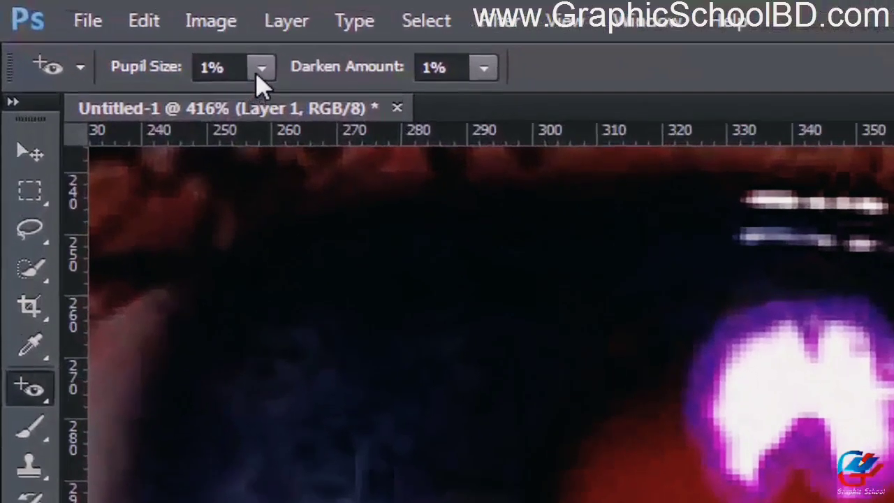
- Set the Pupil Size and Darken Amount to 100% and try the red-eye correction on the left eye's pupil
{"action": "left_click", "coordinate": [117, 30]}
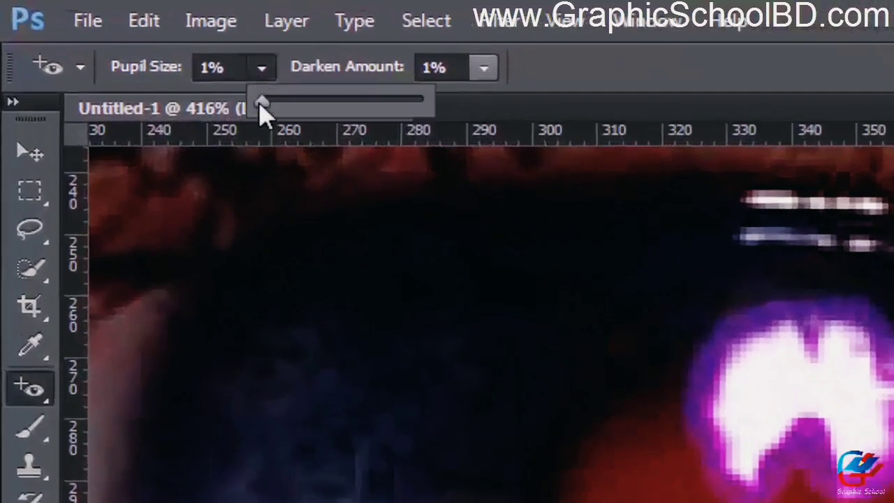
{"action": "left_click_drag", "start_coordinate": [261, 105], "coordinate": [428, 110]}
{"action": "left_click", "coordinate": [483, 68]}
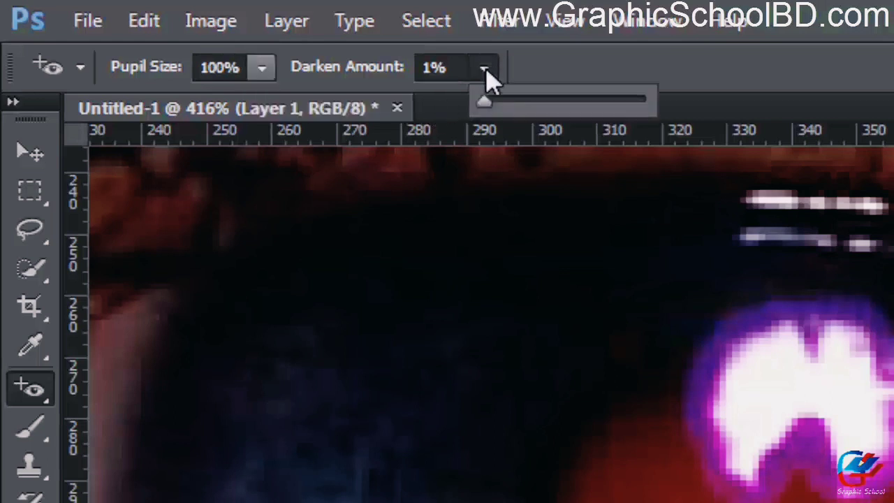
{"action": "left_click_drag", "start_coordinate": [486, 103], "coordinate": [657, 100]}
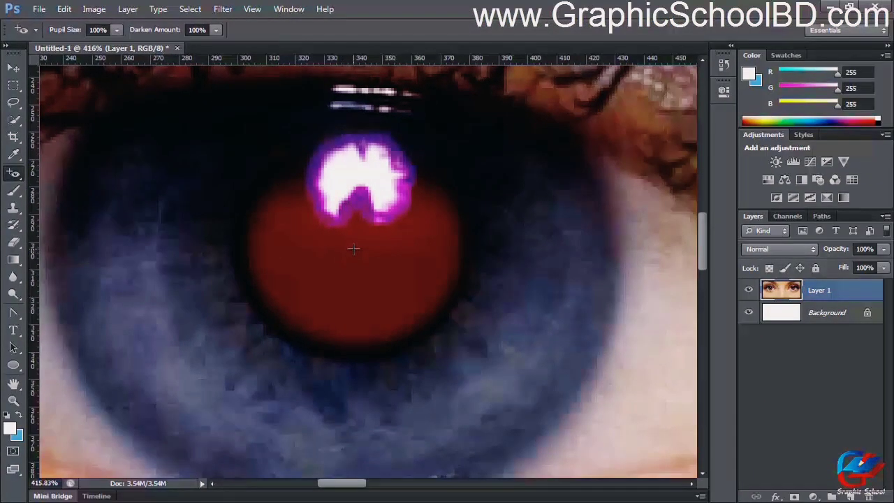
{"action": "left_click", "coordinate": [353, 249]}
{"action": "scroll", "coordinate": [351, 248], "scroll_direction": "up", "scroll_amount": 2}
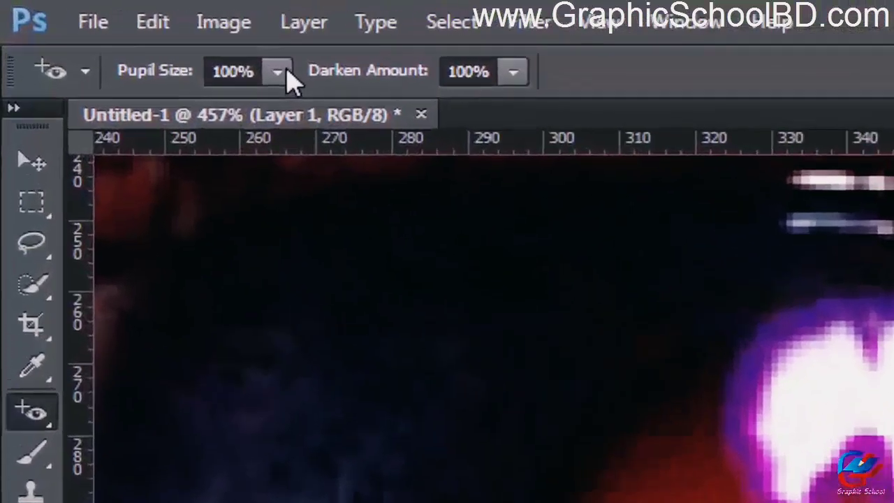
- Set the Red Eye Tool's Darken Amount to 50% and its Pupil Size to 1%
{"action": "left_click", "coordinate": [117, 31]}
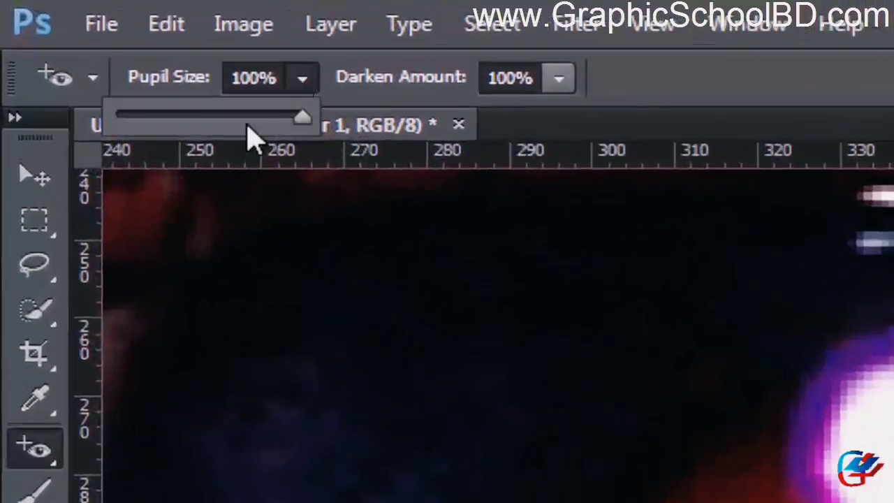
{"action": "left_click", "coordinate": [559, 77]}
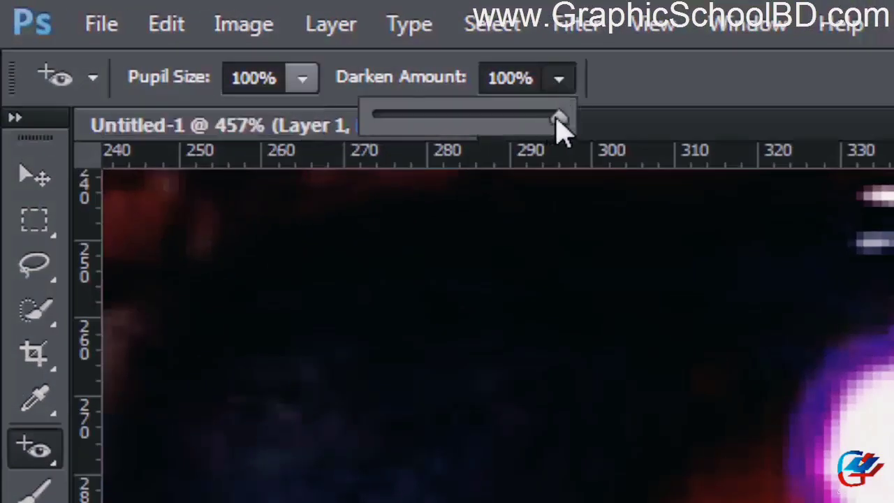
{"action": "left_click_drag", "start_coordinate": [557, 118], "coordinate": [462, 121]}
{"action": "left_click", "coordinate": [303, 77]}
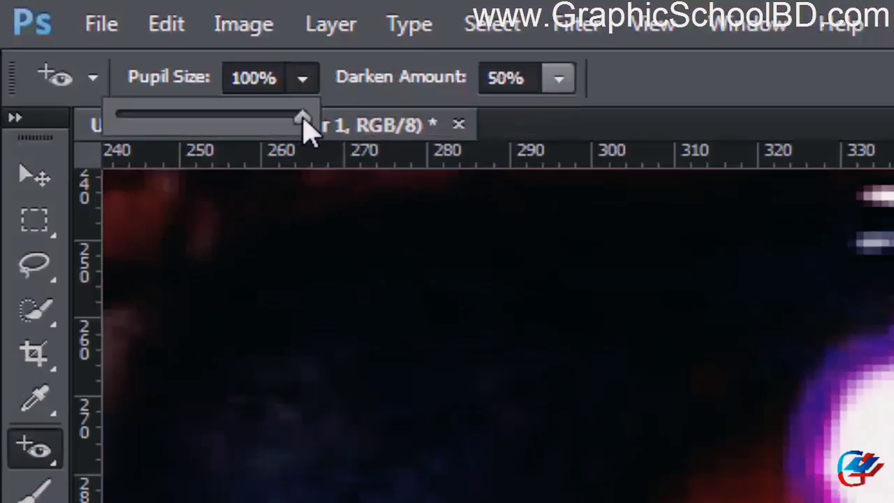
{"action": "left_click_drag", "start_coordinate": [304, 128], "coordinate": [98, 146]}
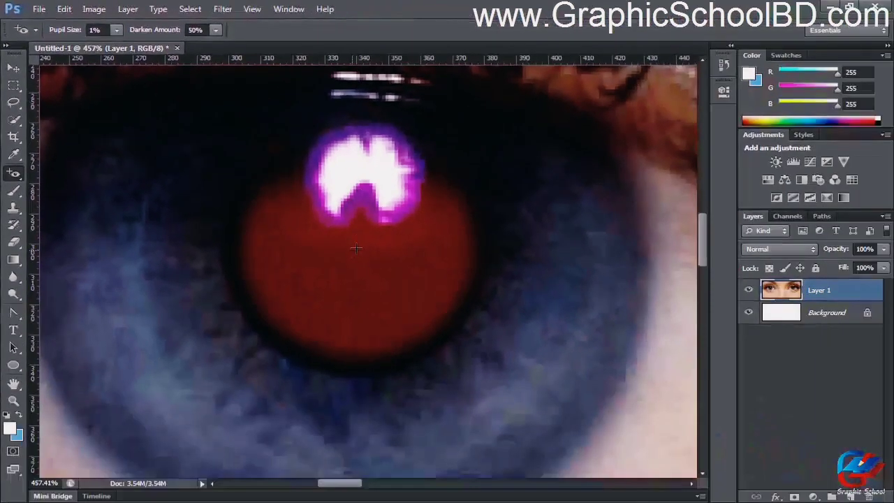
- Try the red-eye correction on the left eye's pupil, inspect it up close, and undo it
{"action": "left_click", "coordinate": [357, 245]}
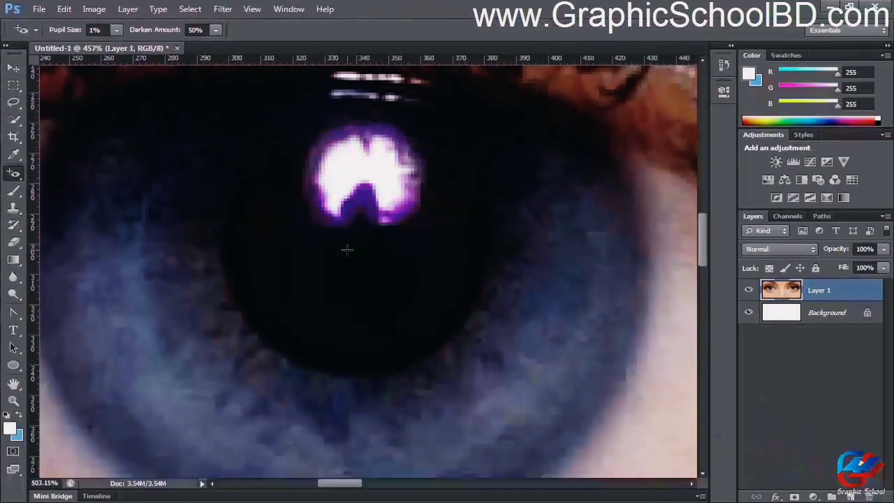
{"action": "scroll", "coordinate": [242, 198], "scroll_direction": "up", "scroll_amount": 1}
{"action": "scroll", "coordinate": [215, 213], "scroll_direction": "up", "scroll_amount": 3}
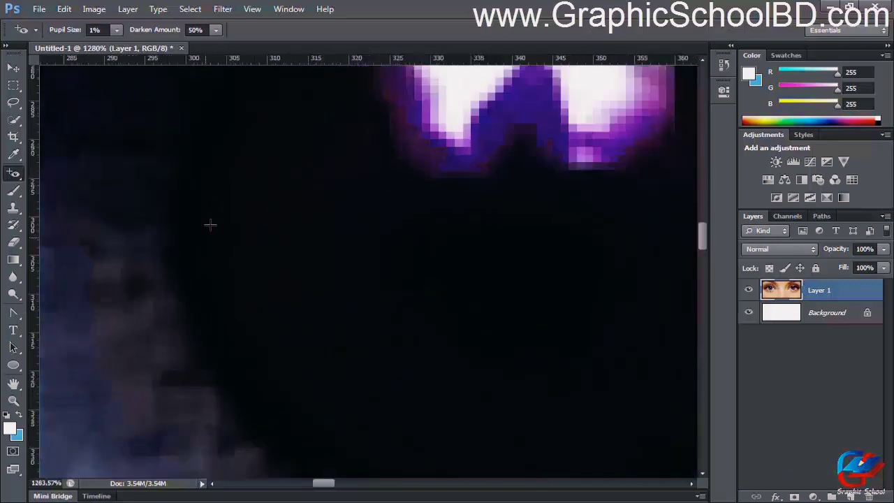
{"action": "scroll", "coordinate": [230, 310], "scroll_direction": "down", "scroll_amount": 3}
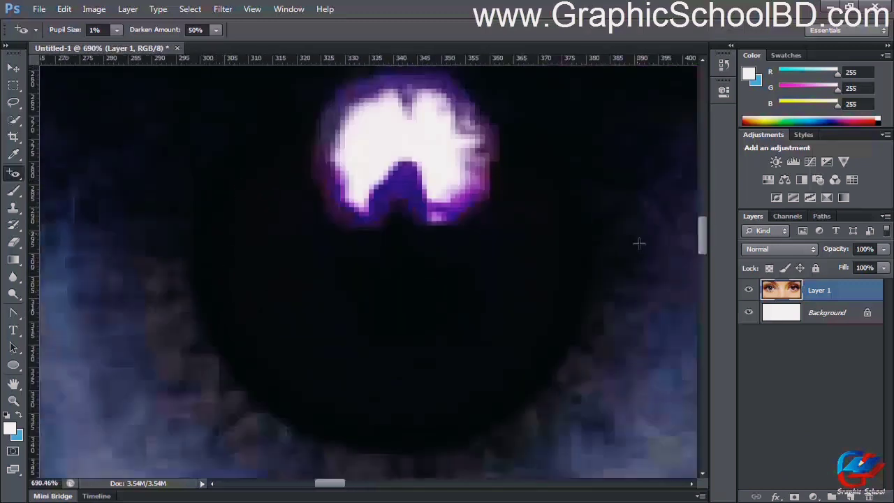
{"action": "scroll", "coordinate": [503, 321], "scroll_direction": "down", "scroll_amount": 2}
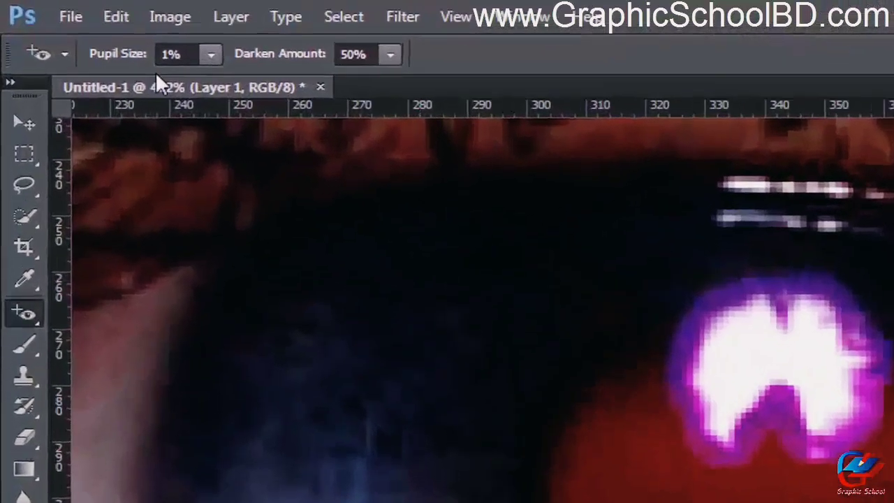
- Try the red-eye correction on the left eye's pupil with the Pupil Size set to 100%, and undo it
{"action": "left_click", "coordinate": [115, 30]}
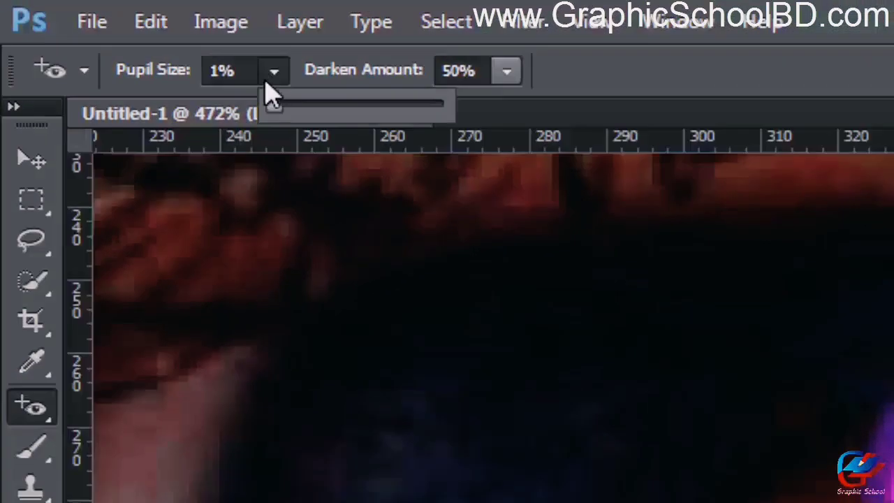
{"action": "left_click_drag", "start_coordinate": [265, 83], "coordinate": [716, 53]}
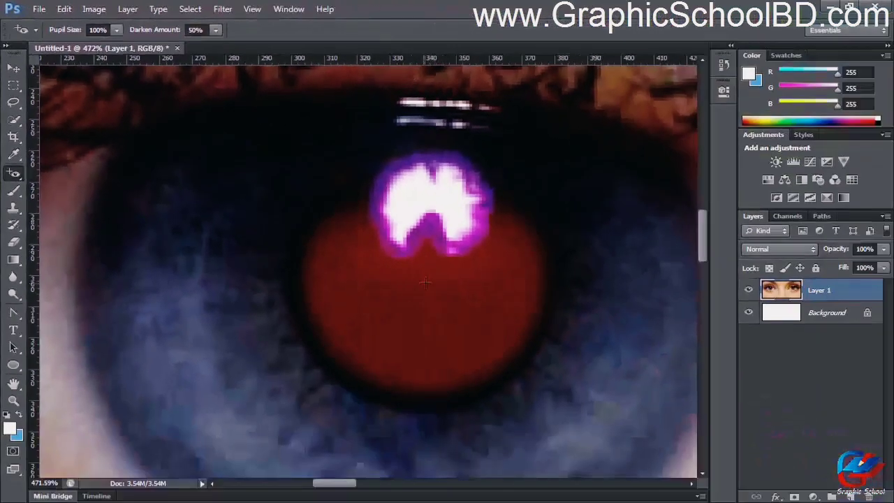
{"action": "left_click", "coordinate": [425, 282]}
{"action": "scroll", "coordinate": [447, 300], "scroll_direction": "up", "scroll_amount": 1}
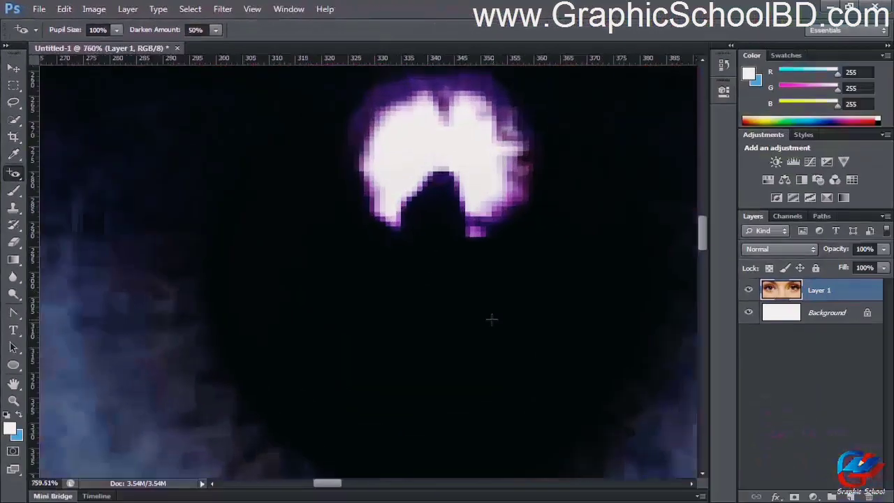
{"action": "scroll", "coordinate": [595, 339], "scroll_direction": "up", "scroll_amount": 1}
{"action": "scroll", "coordinate": [564, 368], "scroll_direction": "down", "scroll_amount": 2}
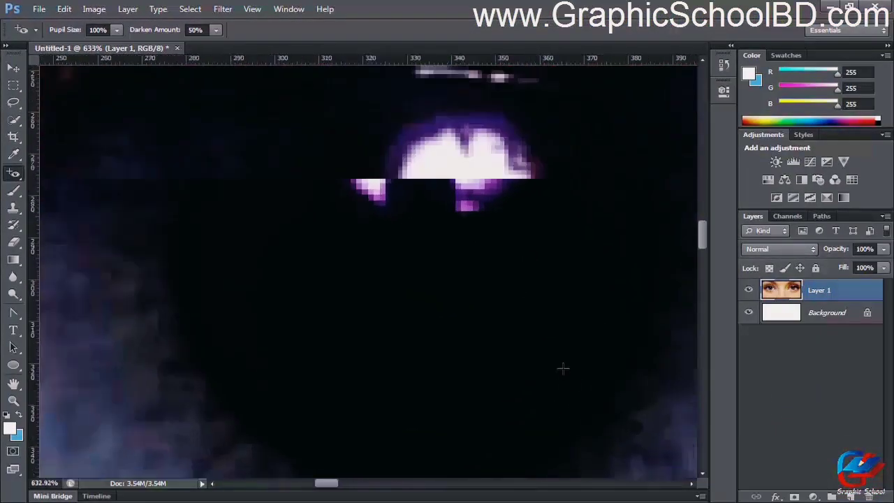
{"action": "scroll", "coordinate": [603, 296], "scroll_direction": "up", "scroll_amount": 1}
{"action": "scroll", "coordinate": [614, 297], "scroll_direction": "down", "scroll_amount": 2}
{"action": "scroll", "coordinate": [414, 207], "scroll_direction": "up", "scroll_amount": 1}
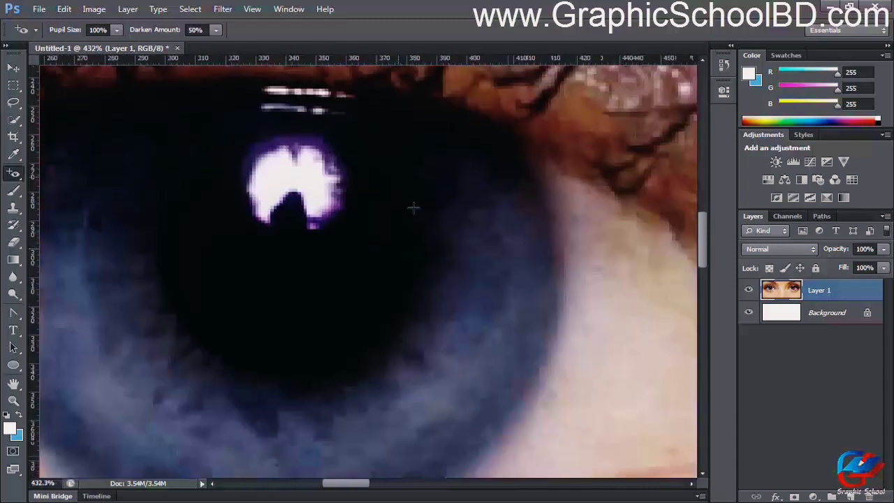
{"action": "key", "text": "ctrl+z"}
{"action": "scroll", "coordinate": [252, 269], "scroll_direction": "up", "scroll_amount": 2}
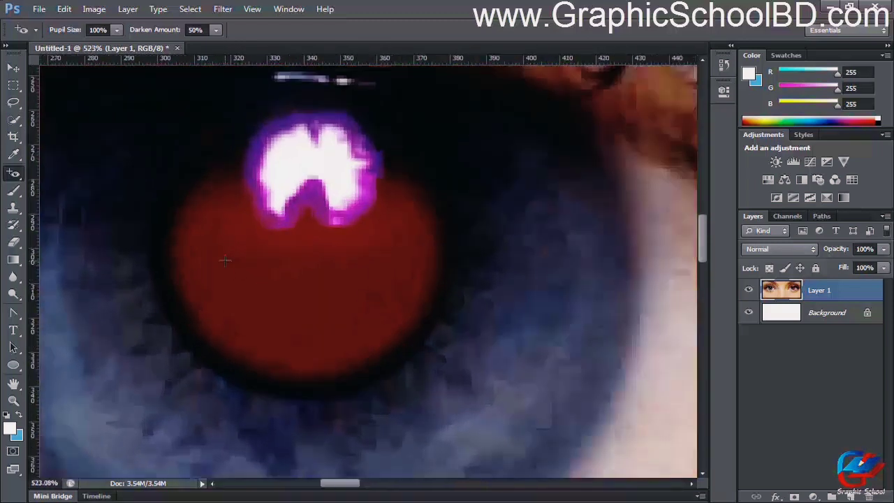
- Set the Red Eye Tool's Pupil Size to 50%, keeping the Darken Amount at 50%
{"action": "scroll", "coordinate": [309, 316], "scroll_direction": "down", "scroll_amount": 10}
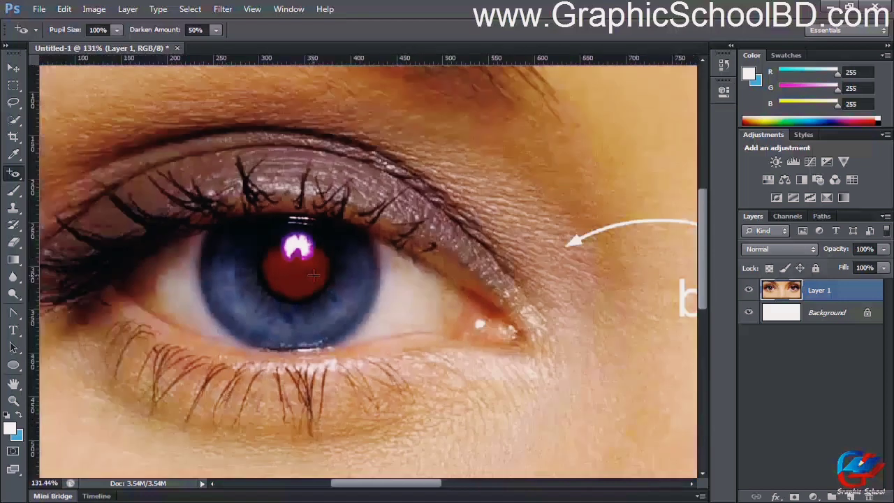
{"action": "scroll", "coordinate": [405, 252], "scroll_direction": "down", "scroll_amount": 2}
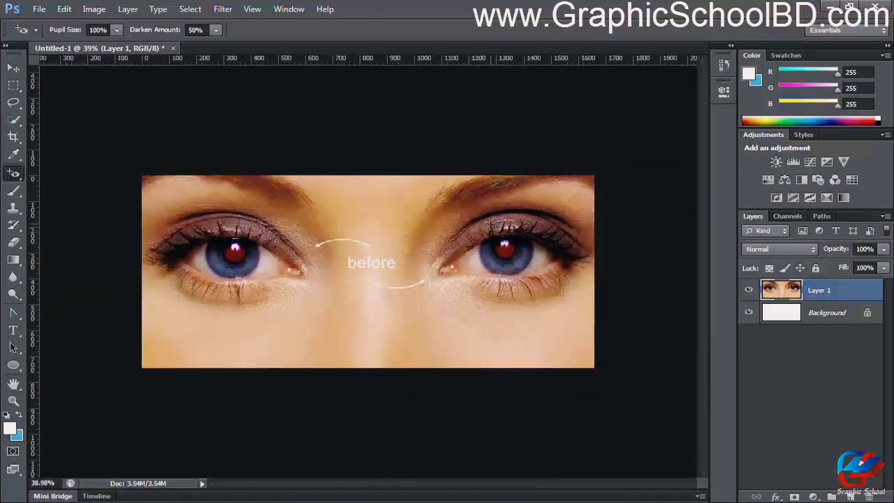
{"action": "scroll", "coordinate": [370, 255], "scroll_direction": "up", "scroll_amount": 1}
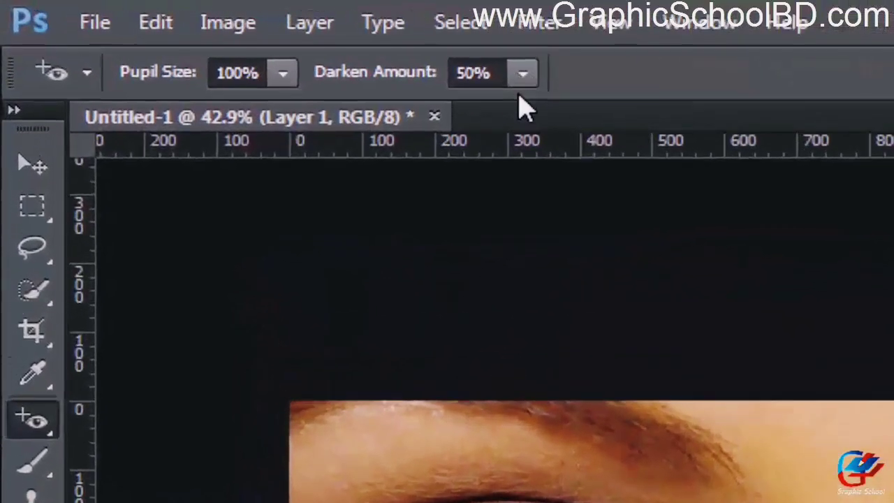
{"action": "left_click", "coordinate": [523, 72]}
{"action": "left_click", "coordinate": [520, 73]}
{"action": "left_click", "coordinate": [522, 72]}
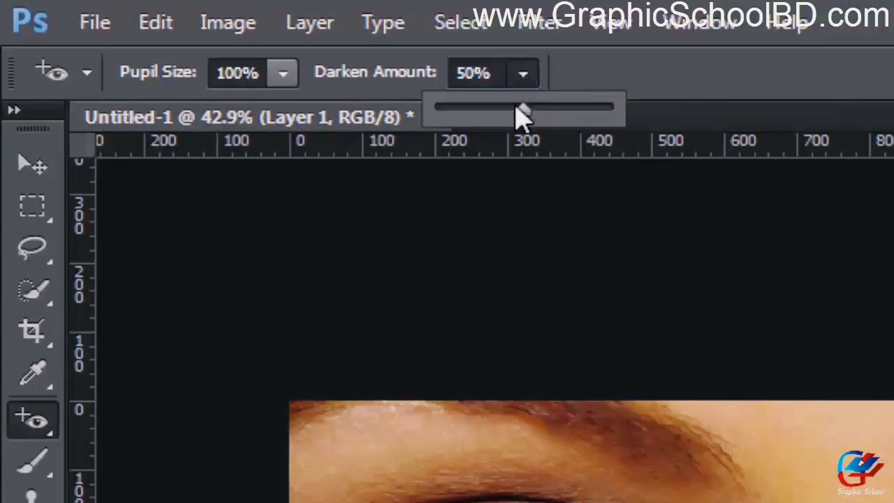
{"action": "left_click", "coordinate": [281, 74]}
{"action": "left_click_drag", "start_coordinate": [281, 107], "coordinate": [198, 110]}
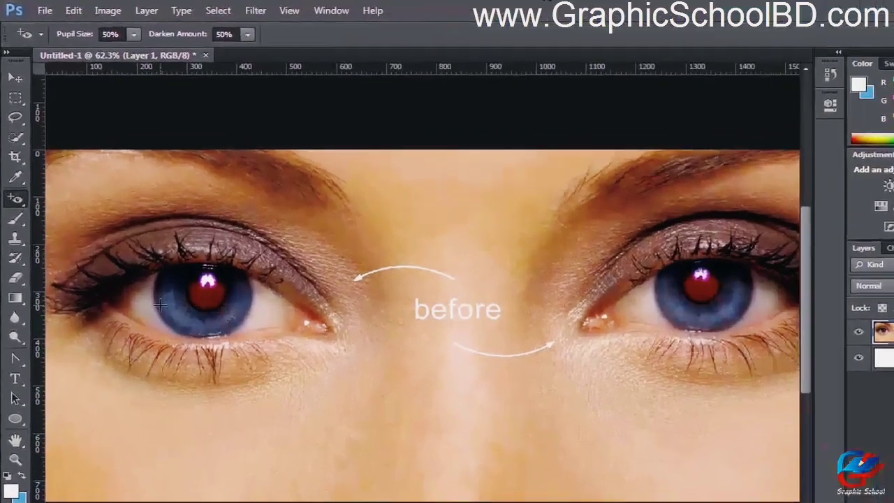
- Choose the Red Eye Tool and remove the red from the pupils of both eyes in the close-up photo
{"action": "scroll", "coordinate": [160, 304], "scroll_direction": "down", "scroll_amount": 2}
{"action": "right_click", "coordinate": [16, 199]}
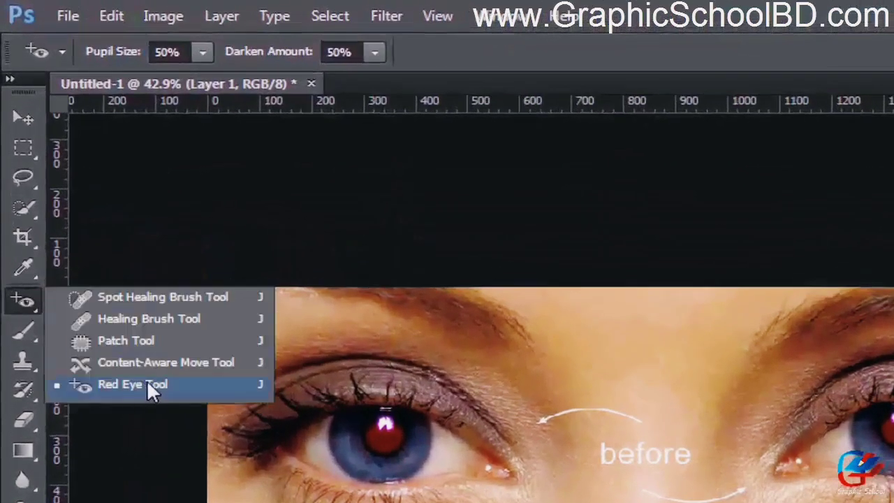
{"action": "left_click", "coordinate": [163, 381]}
{"action": "scroll", "coordinate": [206, 318], "scroll_direction": "up", "scroll_amount": 2}
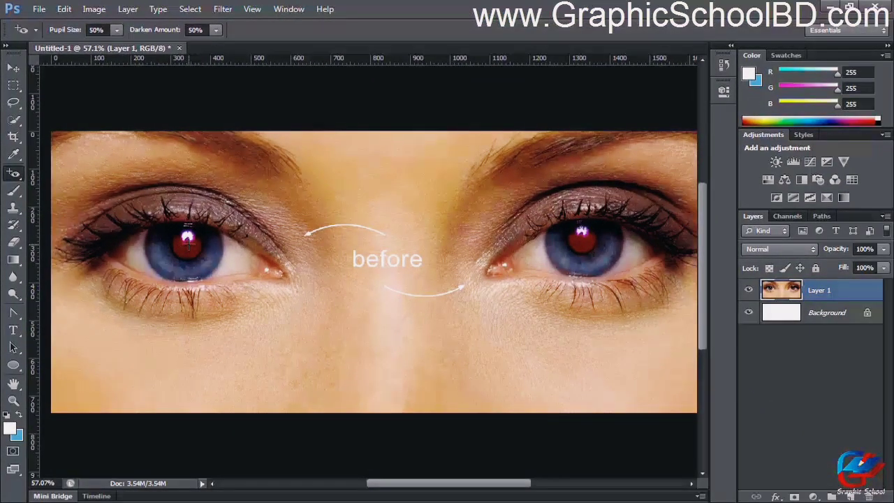
{"action": "left_click", "coordinate": [188, 241]}
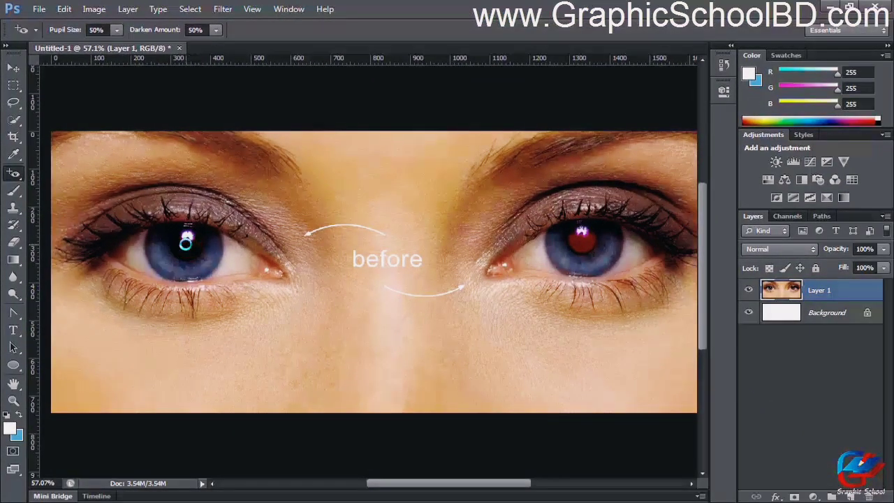
{"action": "left_click", "coordinate": [584, 243]}
{"action": "scroll", "coordinate": [422, 305], "scroll_direction": "down", "scroll_amount": 5}
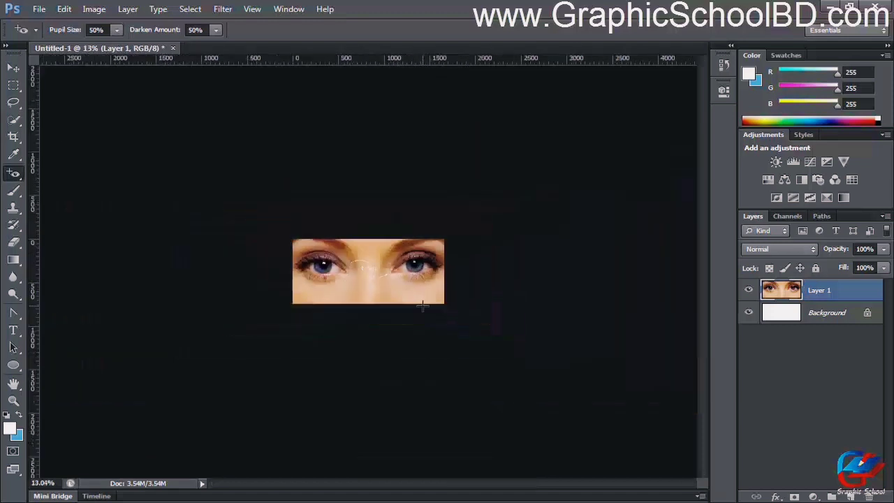
{"action": "scroll", "coordinate": [397, 286], "scroll_direction": "up", "scroll_amount": 2}
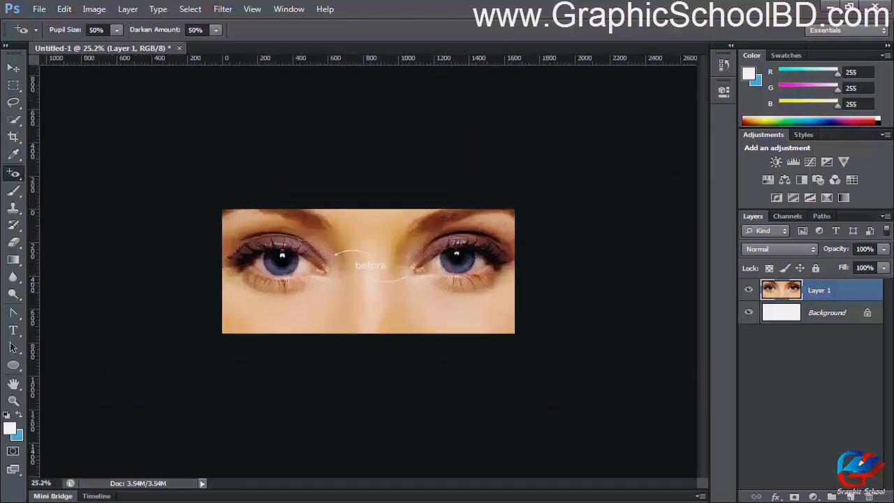
- Switch to Chrome's red eye image search and open the full-size toddler photo from PelFusion
{"action": "key", "text": "alt+Tab"}
{"action": "left_click", "coordinate": [50, 14]}
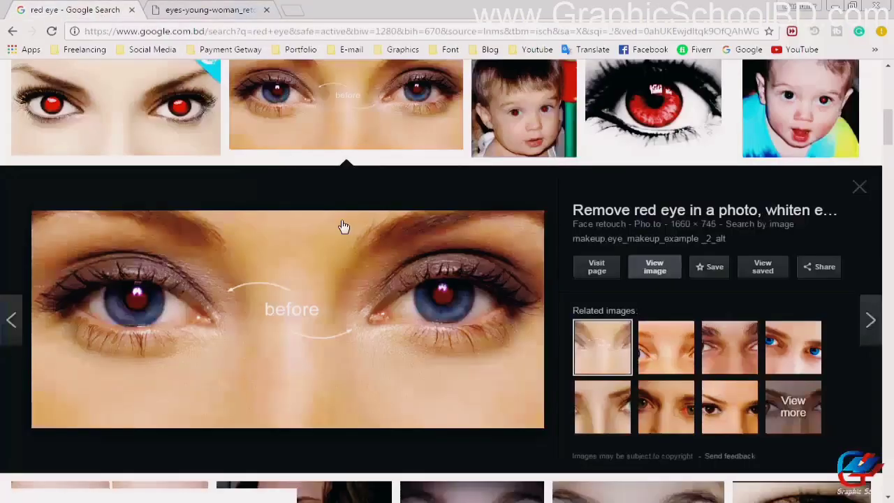
{"action": "scroll", "coordinate": [364, 252], "scroll_direction": "down", "scroll_amount": 3}
{"action": "scroll", "coordinate": [392, 273], "scroll_direction": "up", "scroll_amount": 4}
{"action": "left_click", "coordinate": [493, 208]}
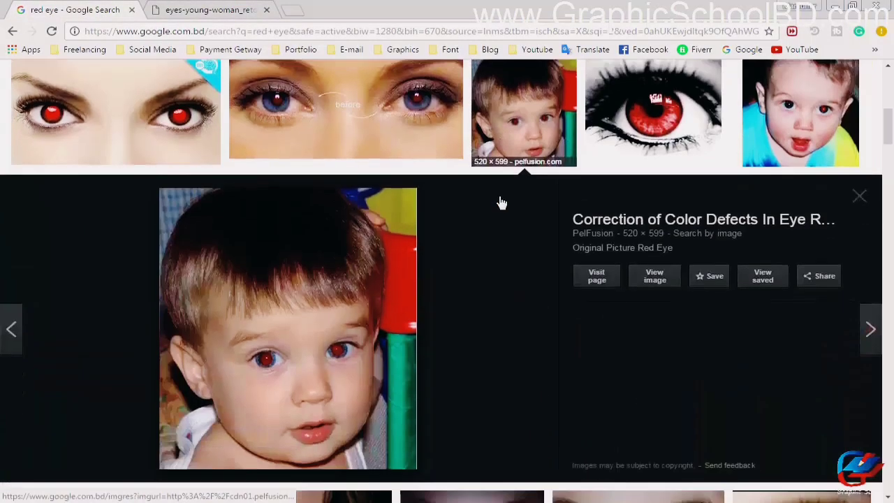
{"action": "left_click", "coordinate": [653, 266]}
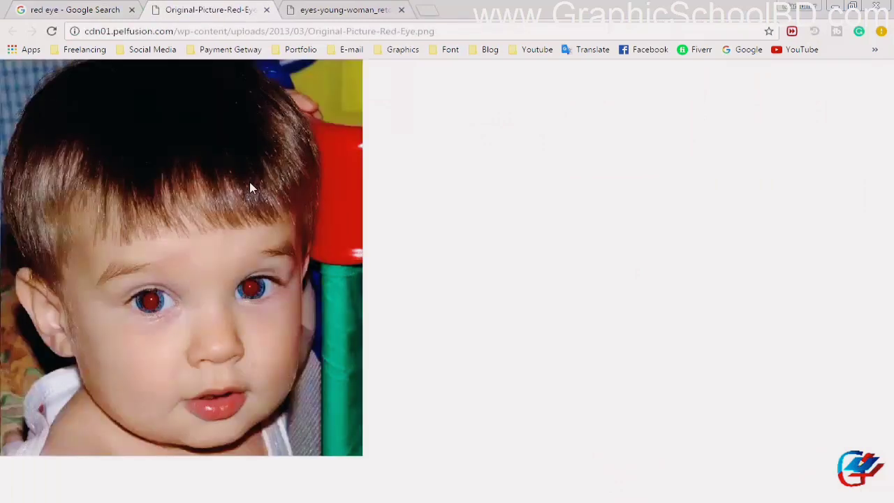
- Copy the toddler photo and paste it into the Photoshop document as a new layer
{"action": "right_click", "coordinate": [251, 188]}
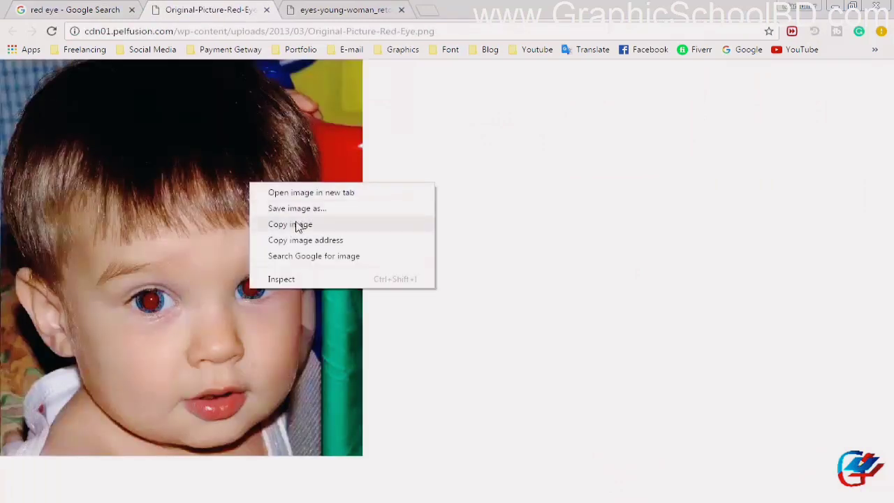
{"action": "left_click", "coordinate": [295, 224]}
{"action": "key", "text": "alt+Tab"}
{"action": "key", "text": "ctrl+v"}
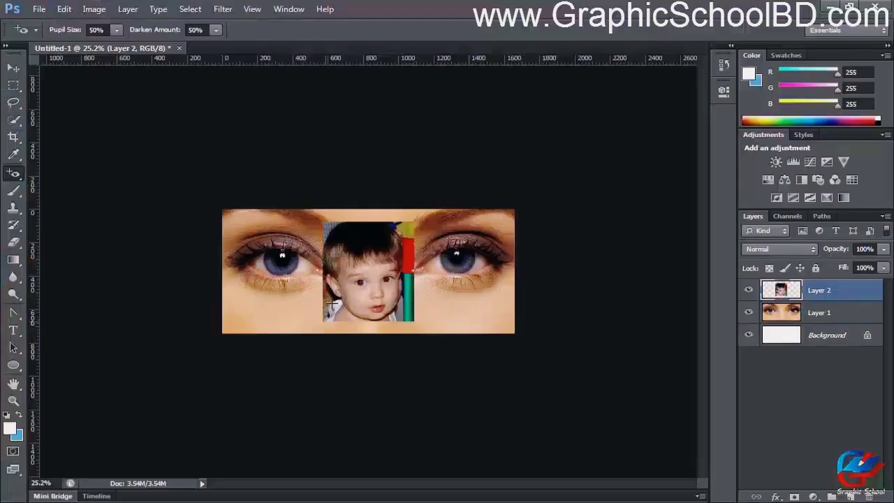
- Hide Layer 1 with the close-up eyes, leaving the toddler photo visible over the white Background
{"action": "scroll", "coordinate": [394, 265], "scroll_direction": "up", "scroll_amount": 2}
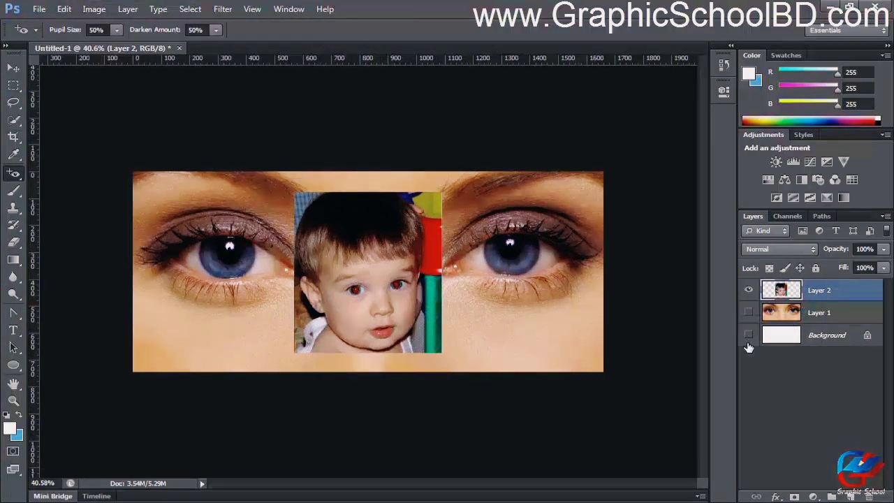
{"action": "left_click_drag", "start_coordinate": [749, 312], "coordinate": [754, 336]}
{"action": "left_click", "coordinate": [749, 336]}
- Remove the red from both of the toddler's pupils with the Red Eye Tool
{"action": "scroll", "coordinate": [328, 307], "scroll_direction": "up", "scroll_amount": 8}
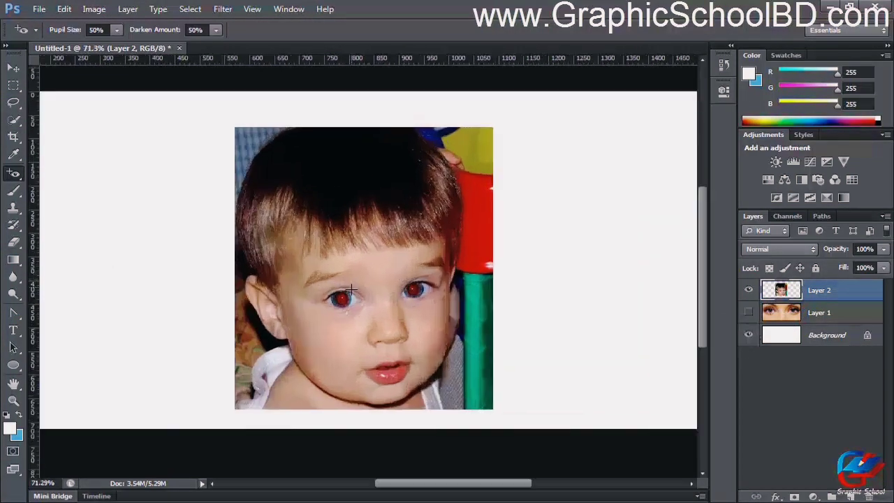
{"action": "scroll", "coordinate": [323, 311], "scroll_direction": "up", "scroll_amount": 2}
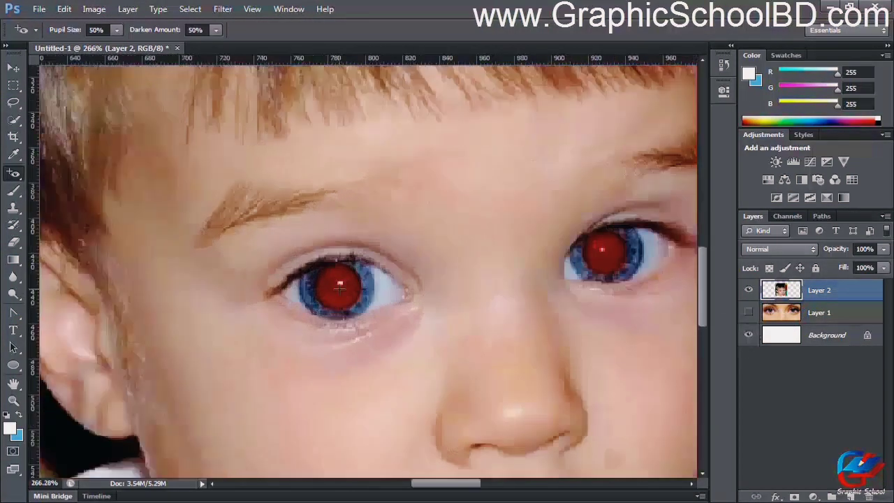
{"action": "left_click", "coordinate": [339, 286]}
{"action": "left_click", "coordinate": [602, 251]}
{"action": "scroll", "coordinate": [573, 303], "scroll_direction": "down", "scroll_amount": 8}
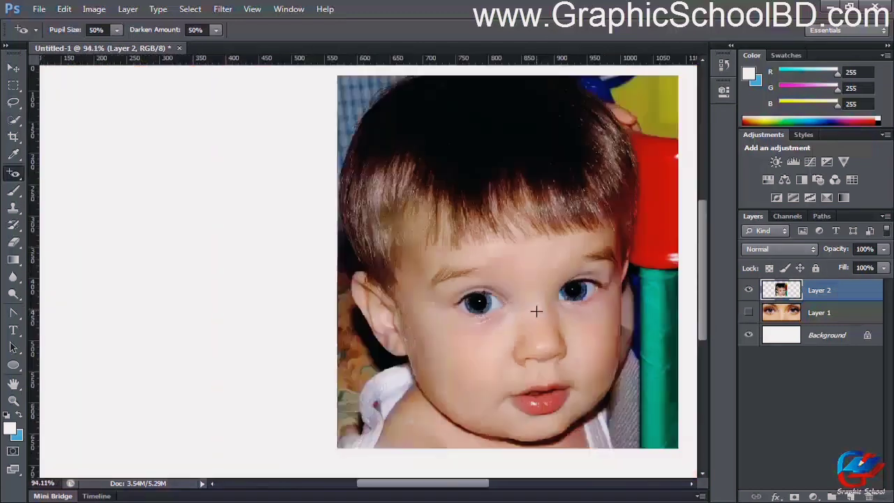
- Switch to Chrome's red eye image search and open the full-size black-and-white eye photo with the red iris from Pinterest
{"action": "key", "text": "alt+Tab"}
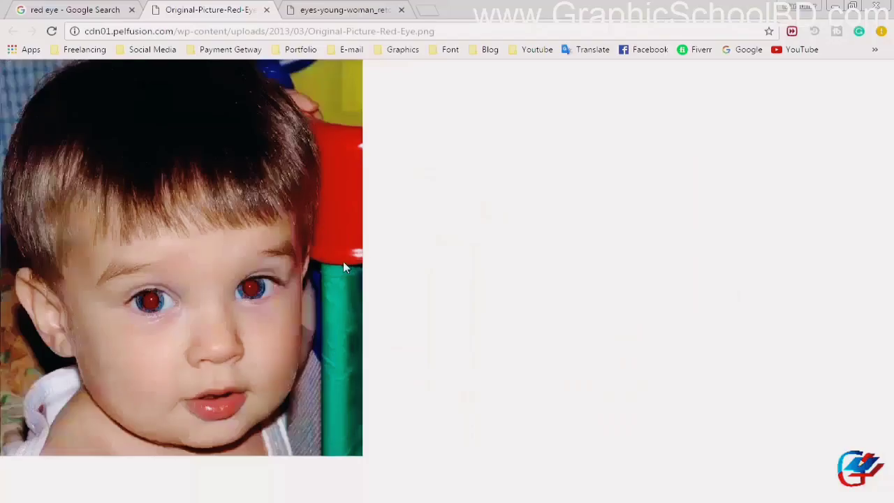
{"action": "left_click", "coordinate": [74, 8]}
{"action": "left_click", "coordinate": [433, 235]}
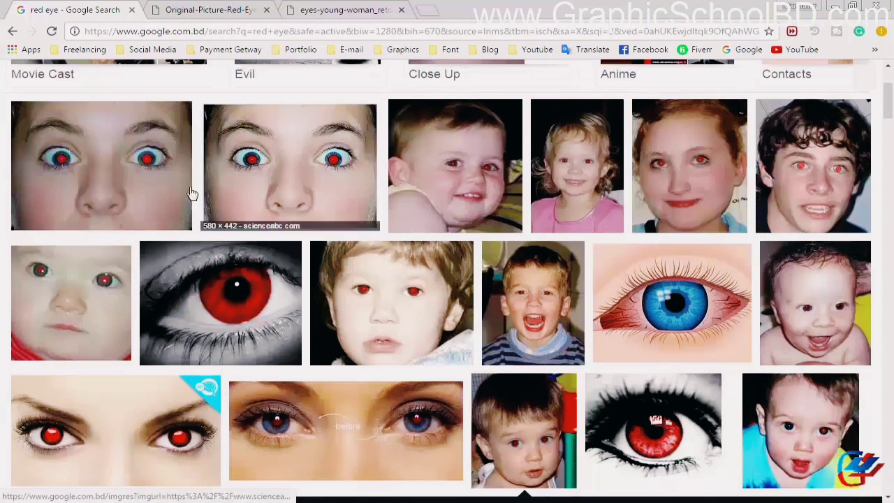
{"action": "left_click", "coordinate": [235, 296]}
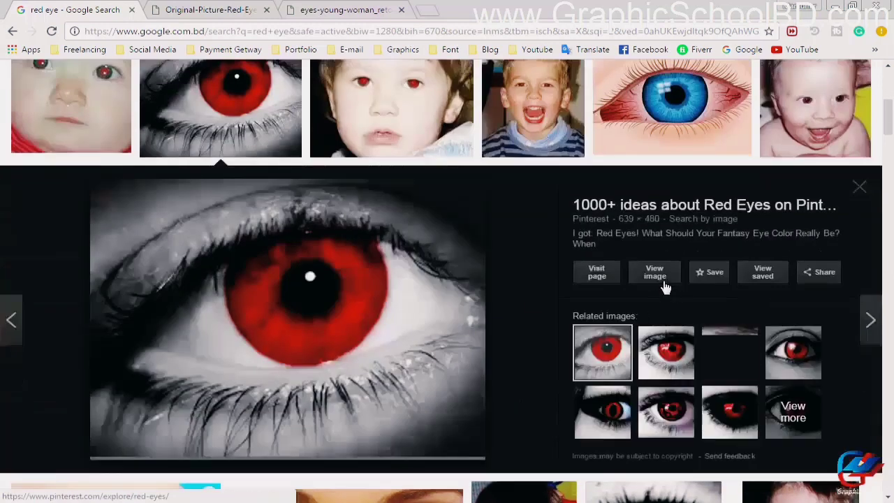
{"action": "left_click", "coordinate": [656, 274]}
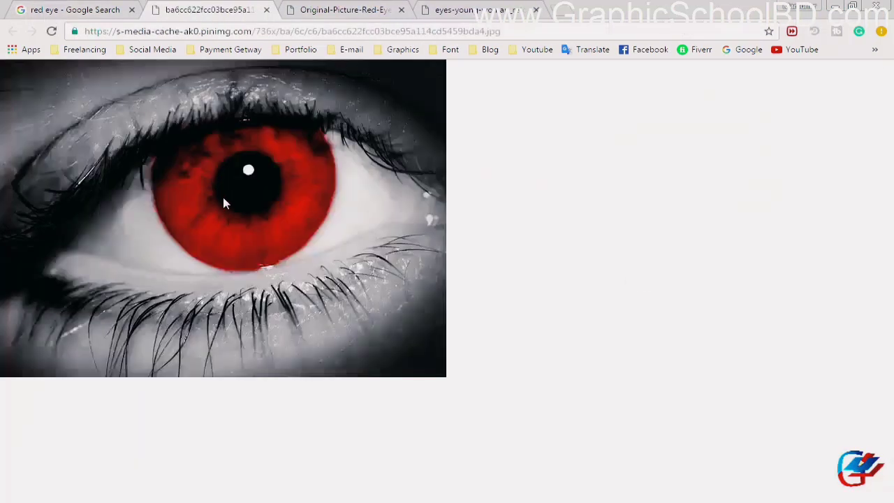
- Copy the red-iris photo into the Photoshop document as a new layer and hide Layer 2 with the toddler
{"action": "right_click", "coordinate": [223, 170]}
{"action": "left_click", "coordinate": [276, 214]}
{"action": "key", "text": "alt+Tab"}
{"action": "key", "text": "ctrl+v"}
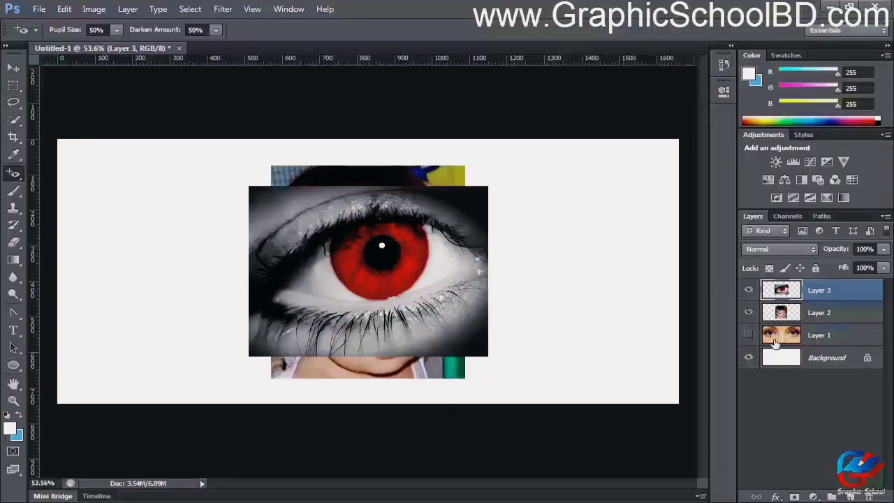
{"action": "left_click", "coordinate": [748, 313]}
- Try to remove the red from the iris on Layer 3 with the Red Eye Tool at 50% Pupil Size and Darken Amount
{"action": "scroll", "coordinate": [375, 257], "scroll_direction": "up", "scroll_amount": 5}
{"action": "scroll", "coordinate": [375, 257], "scroll_direction": "up", "scroll_amount": 2}
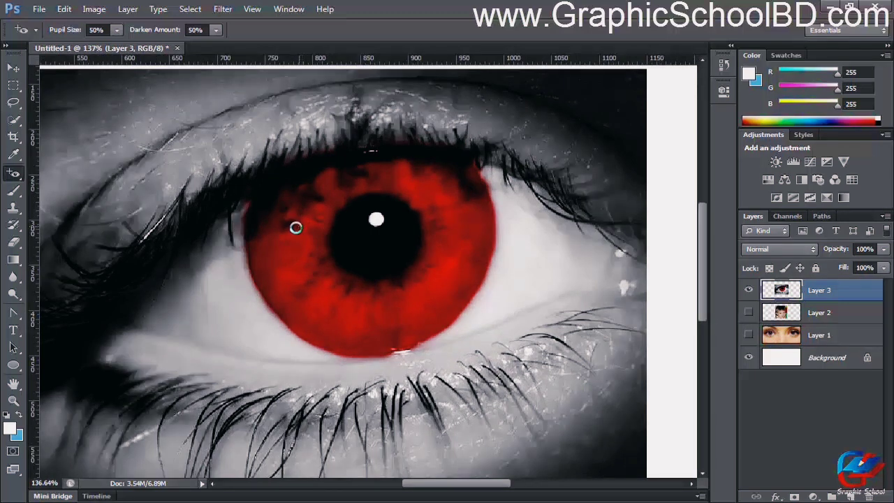
{"action": "scroll", "coordinate": [375, 266], "scroll_direction": "down", "scroll_amount": 2}
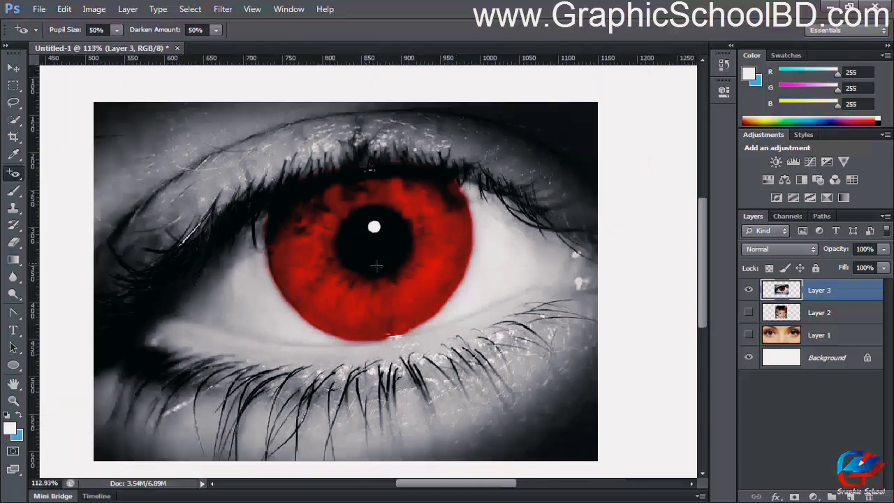
{"action": "scroll", "coordinate": [436, 259], "scroll_direction": "down", "scroll_amount": 3}
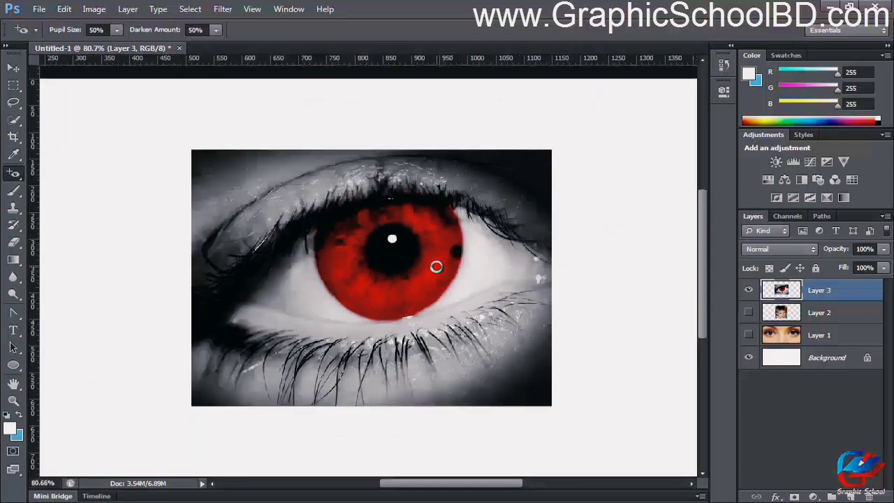
{"action": "scroll", "coordinate": [411, 261], "scroll_direction": "down", "scroll_amount": 2}
{"action": "scroll", "coordinate": [411, 261], "scroll_direction": "up", "scroll_amount": 4}
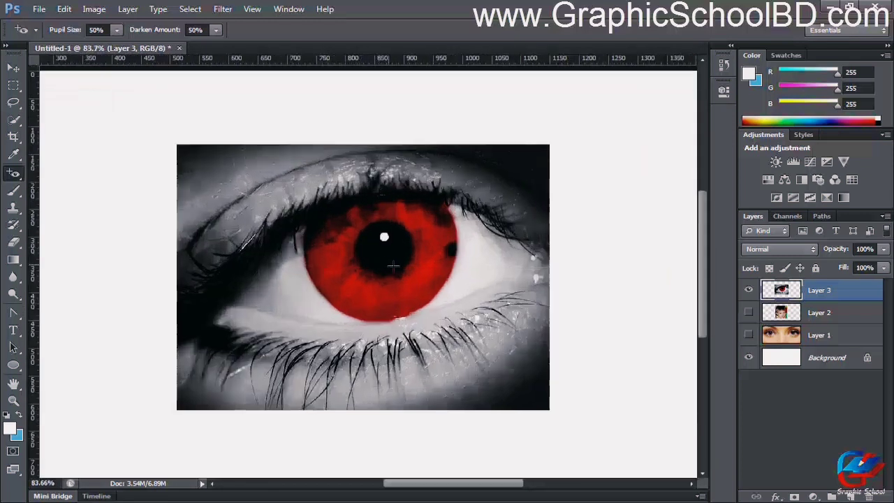
{"action": "scroll", "coordinate": [392, 266], "scroll_direction": "down", "scroll_amount": 4}
{"action": "scroll", "coordinate": [392, 266], "scroll_direction": "down", "scroll_amount": 1}
{"action": "scroll", "coordinate": [384, 267], "scroll_direction": "up", "scroll_amount": 3}
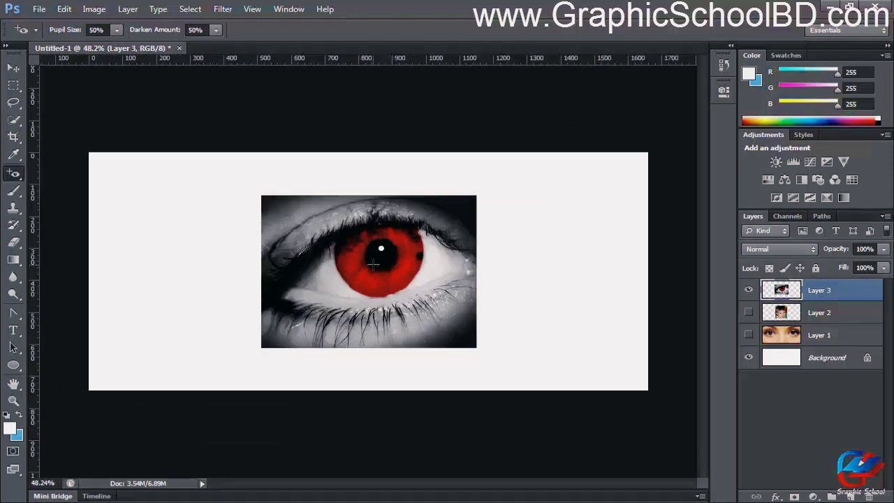
{"action": "scroll", "coordinate": [376, 265], "scroll_direction": "up", "scroll_amount": 3}
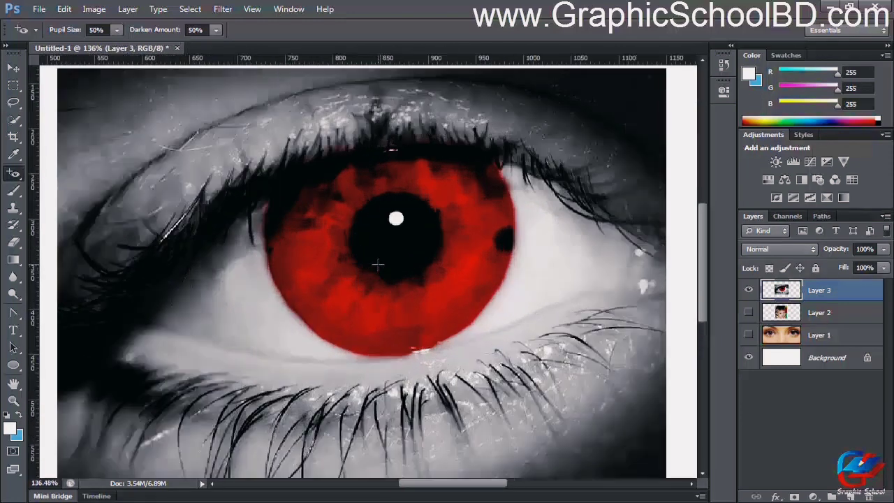
{"action": "scroll", "coordinate": [365, 256], "scroll_direction": "down", "scroll_amount": 4}
{"action": "scroll", "coordinate": [403, 276], "scroll_direction": "up", "scroll_amount": 2}
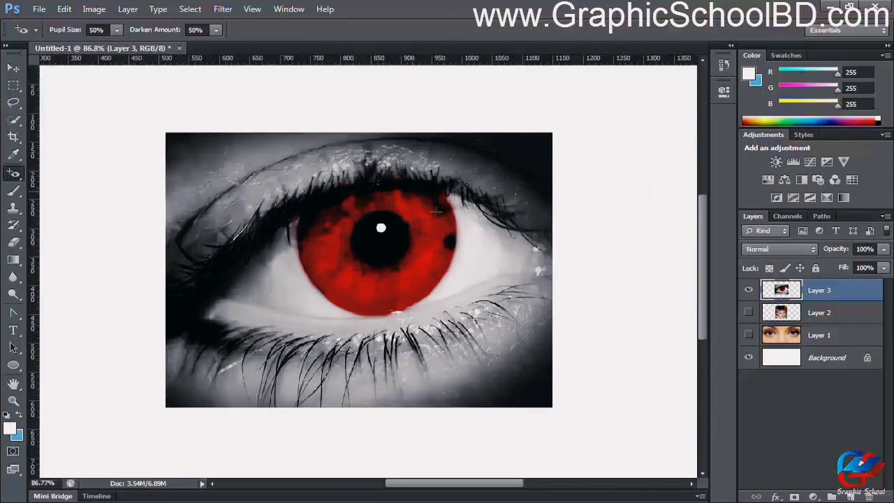
{"action": "scroll", "coordinate": [404, 276], "scroll_direction": "up", "scroll_amount": 3}
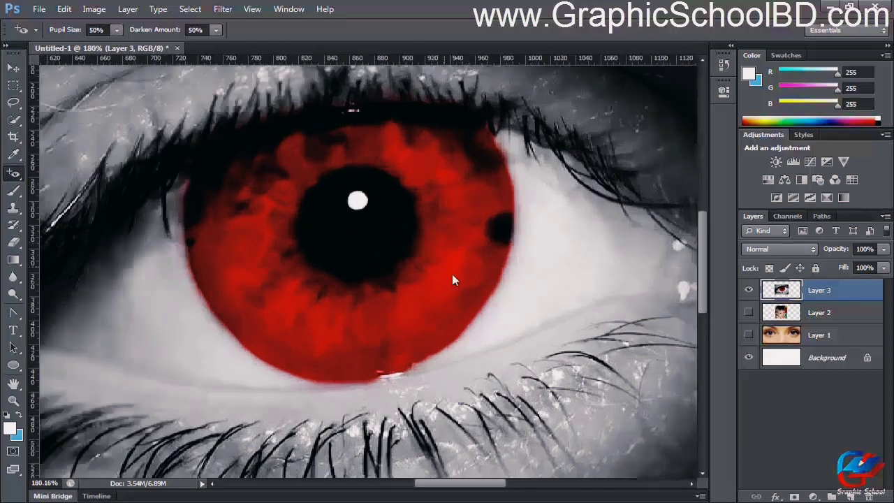
- Try the Red Eye Tool again on the right half of the iris and undo all the dark corrections there
{"action": "left_click", "coordinate": [452, 274]}
{"action": "scroll", "coordinate": [475, 273], "scroll_direction": "up", "scroll_amount": 1}
{"action": "scroll", "coordinate": [478, 246], "scroll_direction": "down", "scroll_amount": 2}
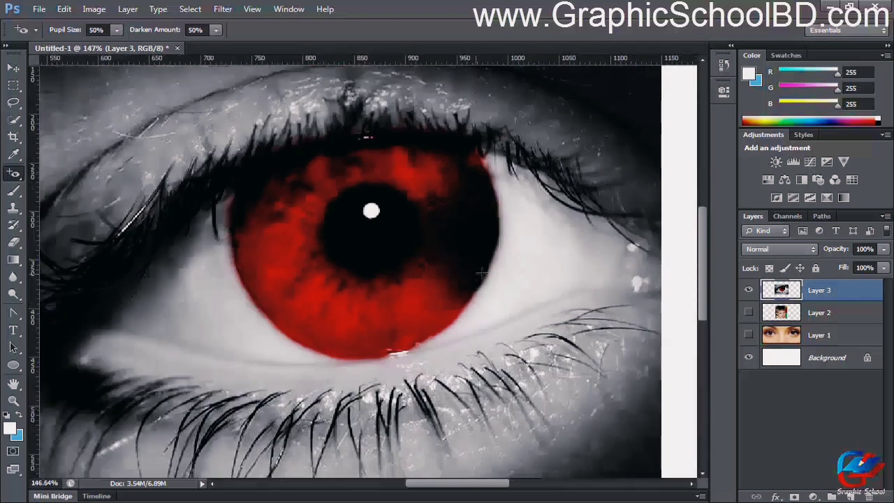
{"action": "key", "text": "ctrl+z"}
{"action": "key", "text": "ctrl+alt+z"}
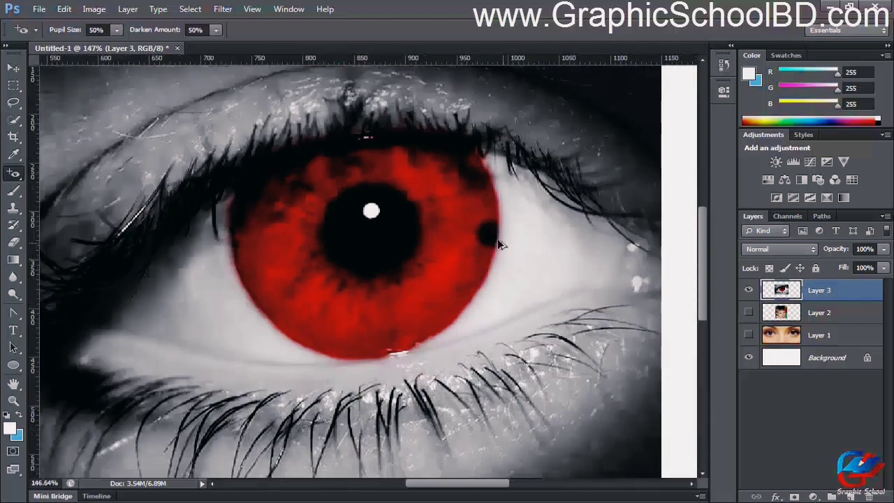
{"action": "scroll", "coordinate": [486, 231], "scroll_direction": "up", "scroll_amount": 3}
{"action": "key", "text": "ctrl+alt+z"}
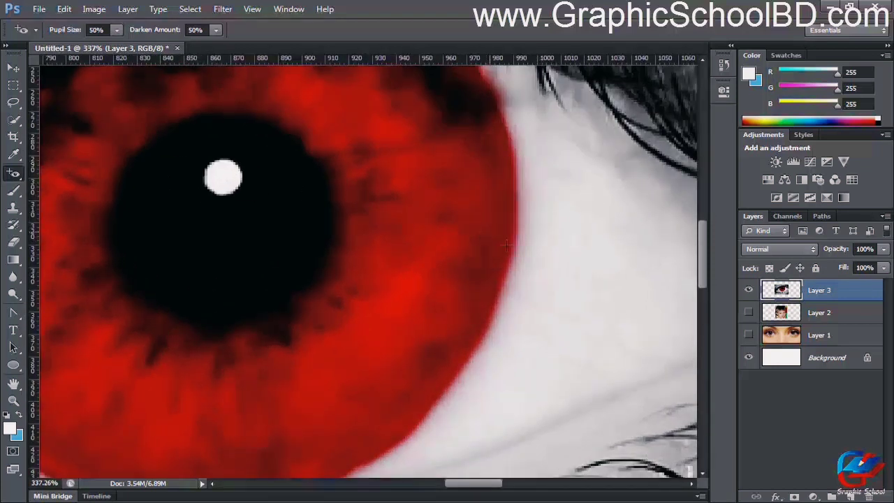
- Apply the Red Eye Tool over the iris around the pupil, keeping Pupil Size and Darken Amount at 50%
{"action": "scroll", "coordinate": [378, 273], "scroll_direction": "down", "scroll_amount": 2}
{"action": "left_click_drag", "start_coordinate": [328, 267], "coordinate": [377, 274]}
{"action": "scroll", "coordinate": [405, 286], "scroll_direction": "up", "scroll_amount": 1}
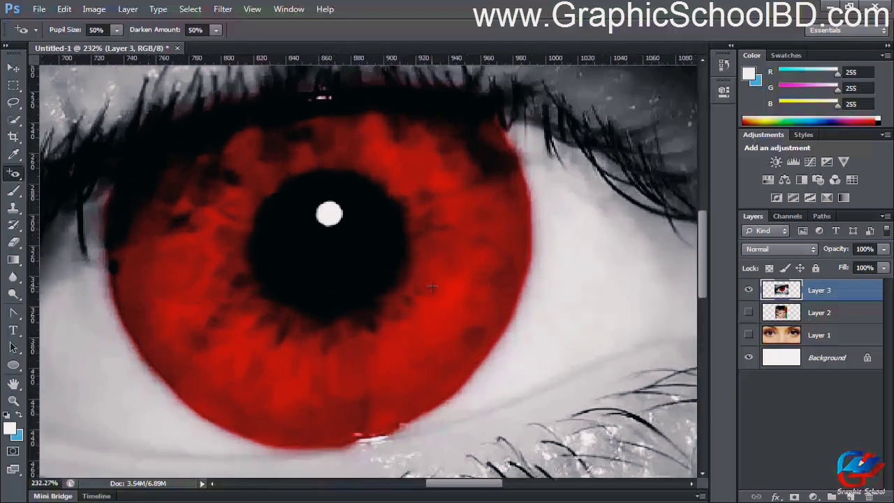
{"action": "scroll", "coordinate": [452, 288], "scroll_direction": "down", "scroll_amount": 3}
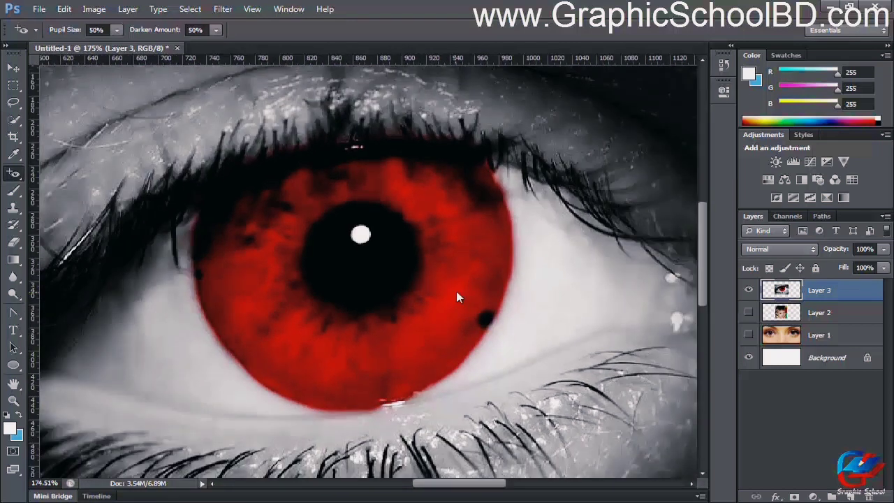
{"action": "scroll", "coordinate": [456, 292], "scroll_direction": "down", "scroll_amount": 5}
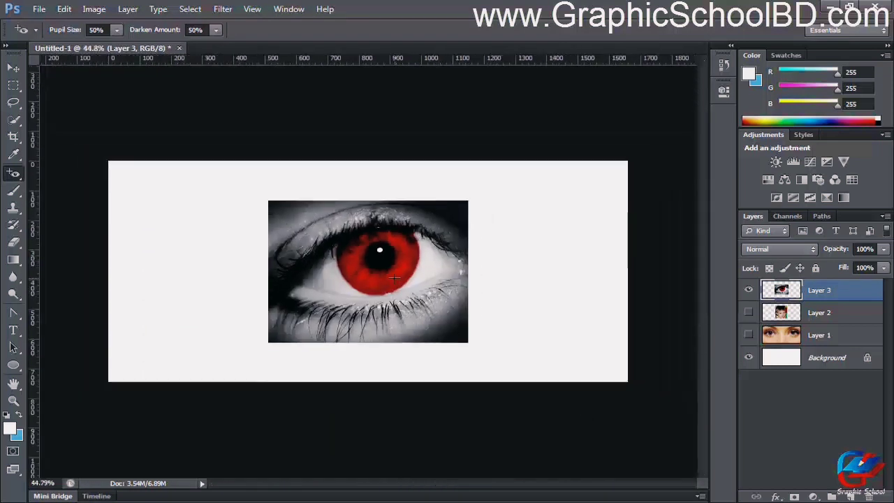
{"action": "scroll", "coordinate": [371, 261], "scroll_direction": "up", "scroll_amount": 5}
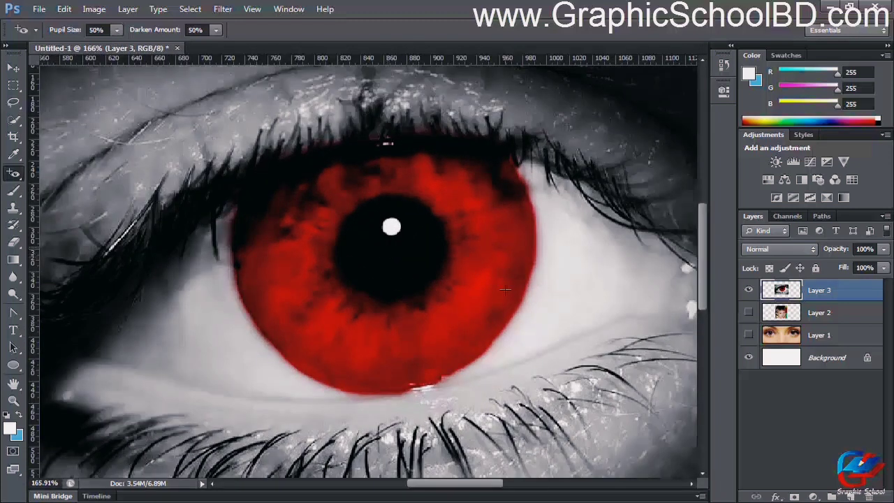
{"action": "scroll", "coordinate": [482, 274], "scroll_direction": "up", "scroll_amount": 1}
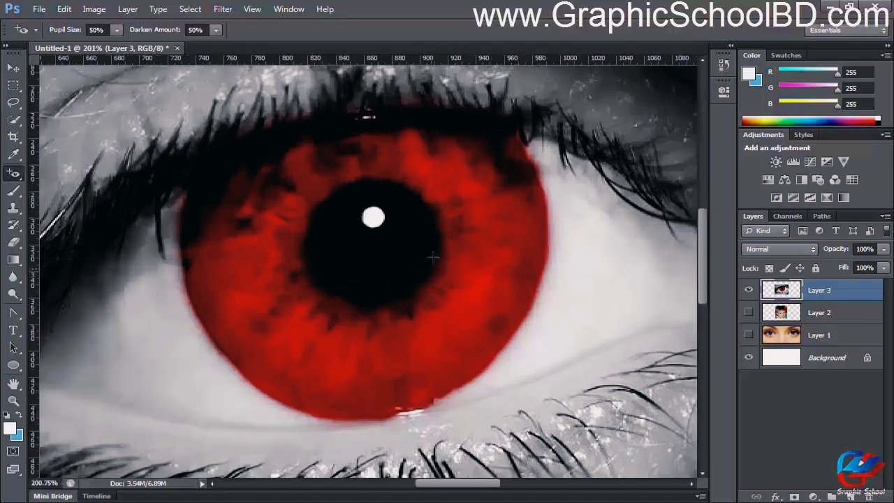
{"action": "scroll", "coordinate": [466, 273], "scroll_direction": "up", "scroll_amount": 1}
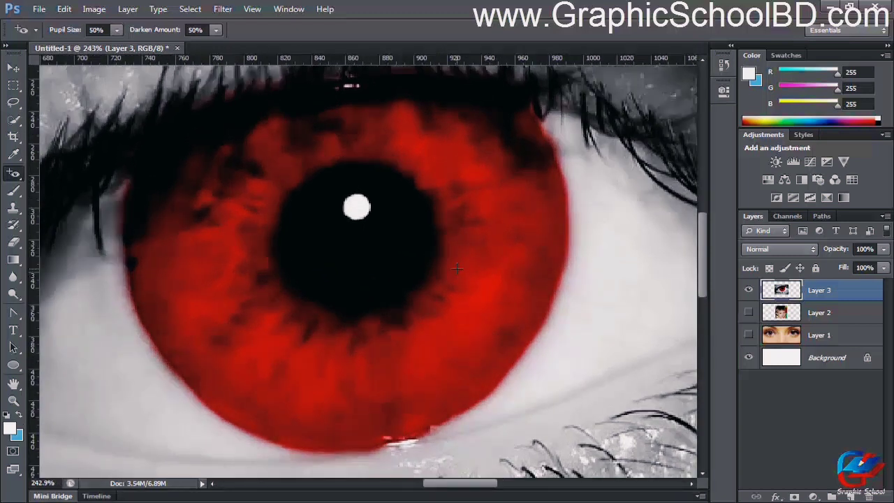
{"action": "scroll", "coordinate": [457, 268], "scroll_direction": "down", "scroll_amount": 5}
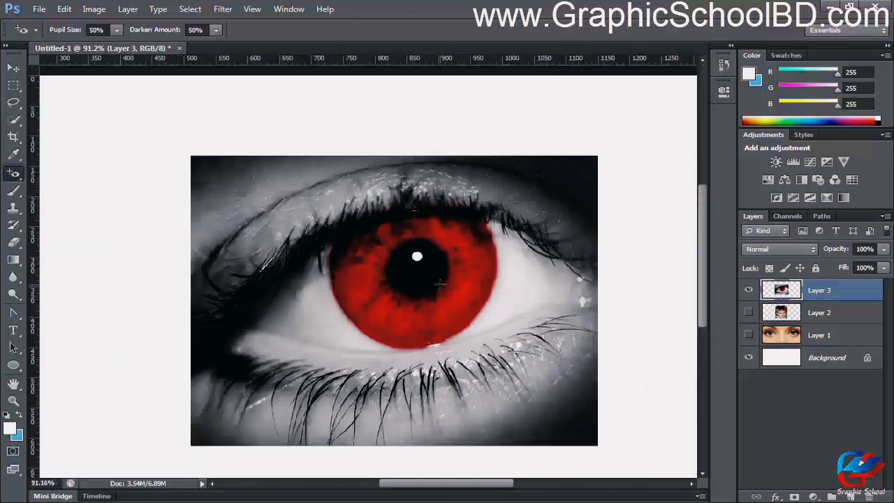
{"action": "scroll", "coordinate": [440, 282], "scroll_direction": "up", "scroll_amount": 2}
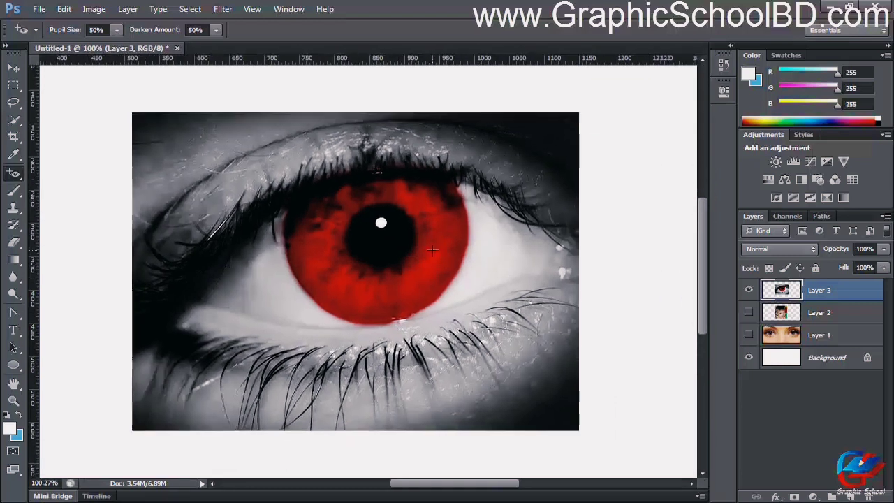
- Try selecting the right part of the iris with the Quick Selection Tool, deselect it, and view the adjustment layer types
{"action": "scroll", "coordinate": [412, 239], "scroll_direction": "up", "scroll_amount": 1}
{"action": "scroll", "coordinate": [412, 239], "scroll_direction": "up", "scroll_amount": 1}
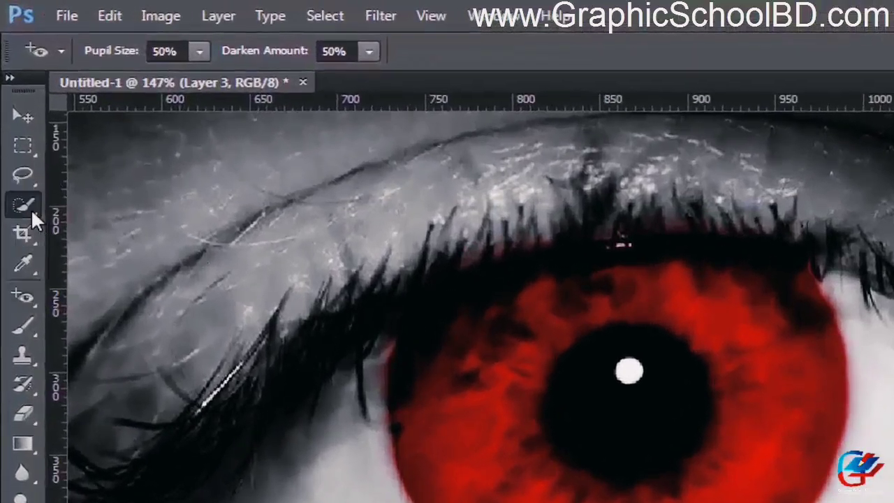
{"action": "left_click", "coordinate": [31, 208]}
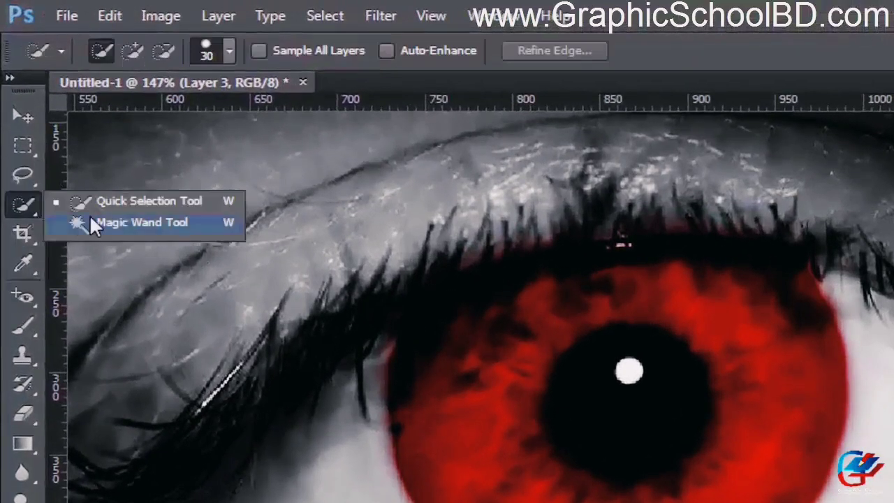
{"action": "left_click", "coordinate": [105, 196]}
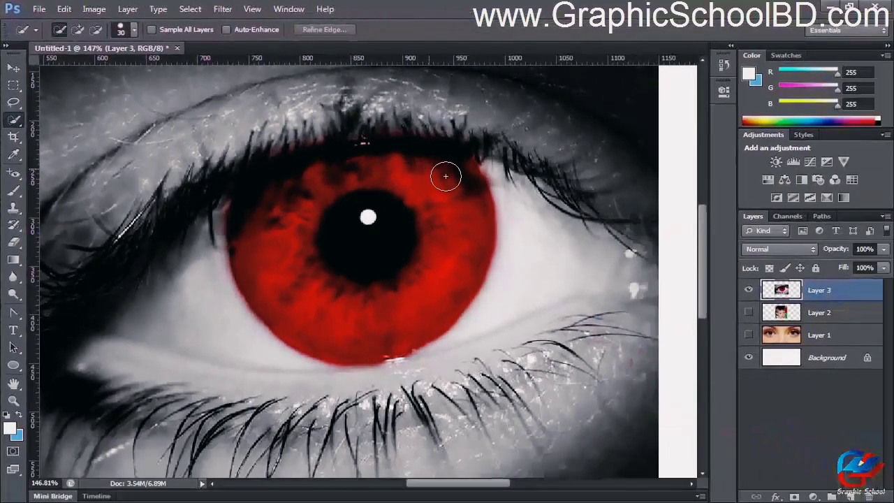
{"action": "left_click_drag", "start_coordinate": [445, 176], "coordinate": [461, 260]}
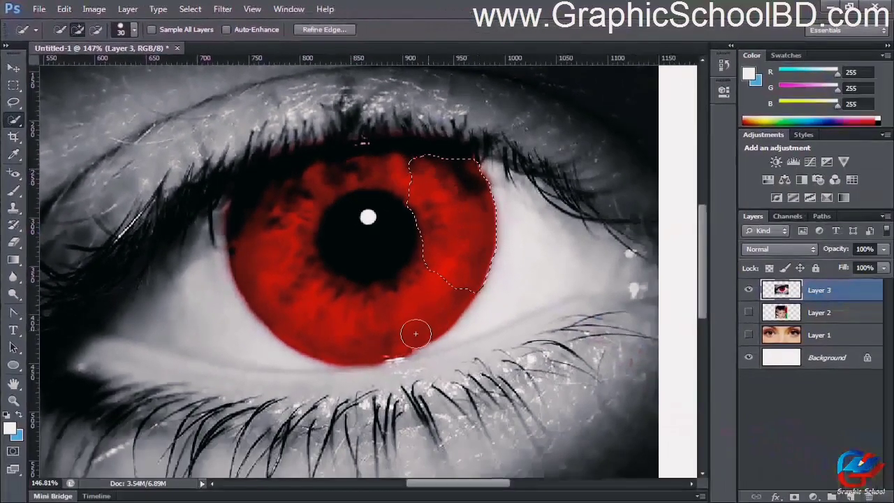
{"action": "key", "text": "ctrl+d"}
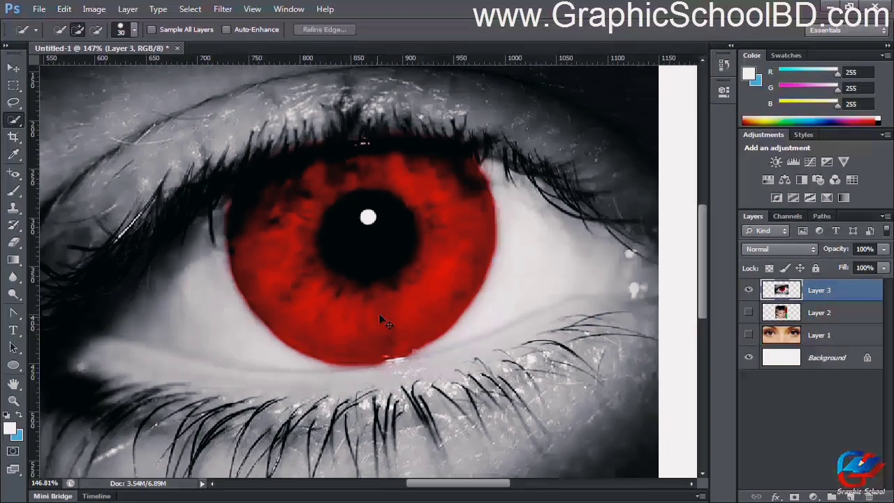
{"action": "left_click", "coordinate": [812, 496]}
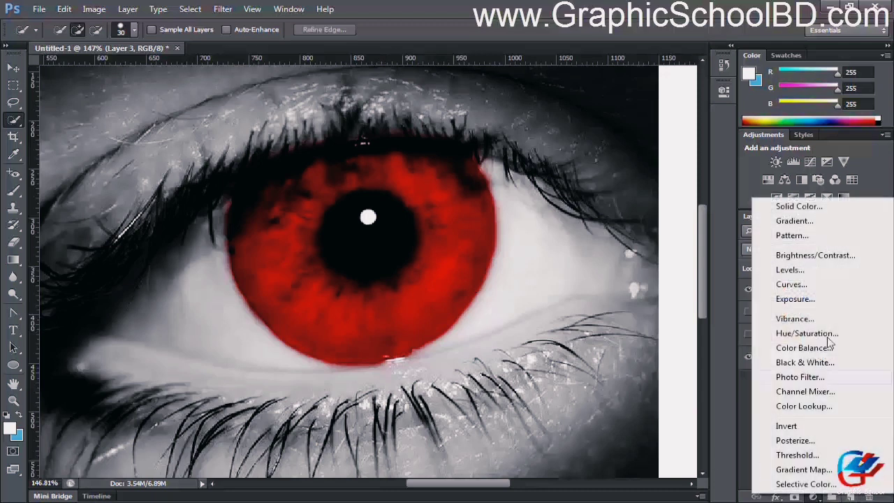
{"action": "left_click", "coordinate": [438, 307]}
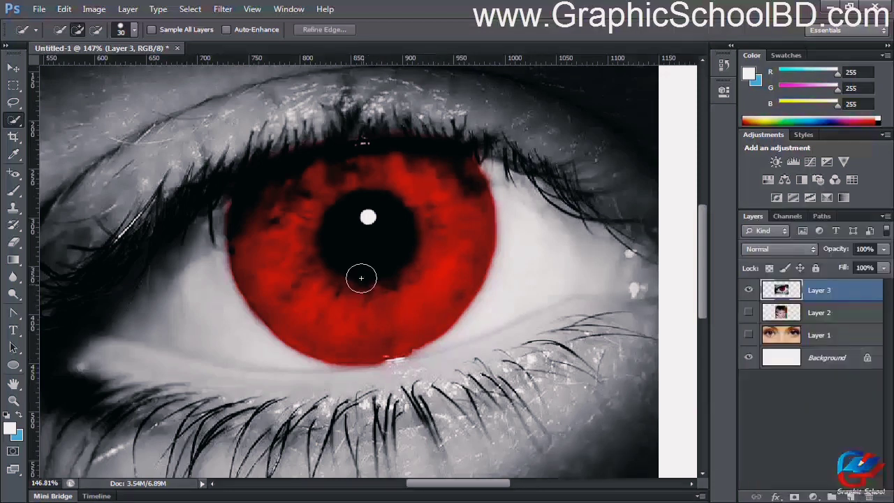
- Hide Layer 3 with the red iris and show Layer 2 with the corrected toddler photo
{"action": "scroll", "coordinate": [356, 272], "scroll_direction": "down", "scroll_amount": 3}
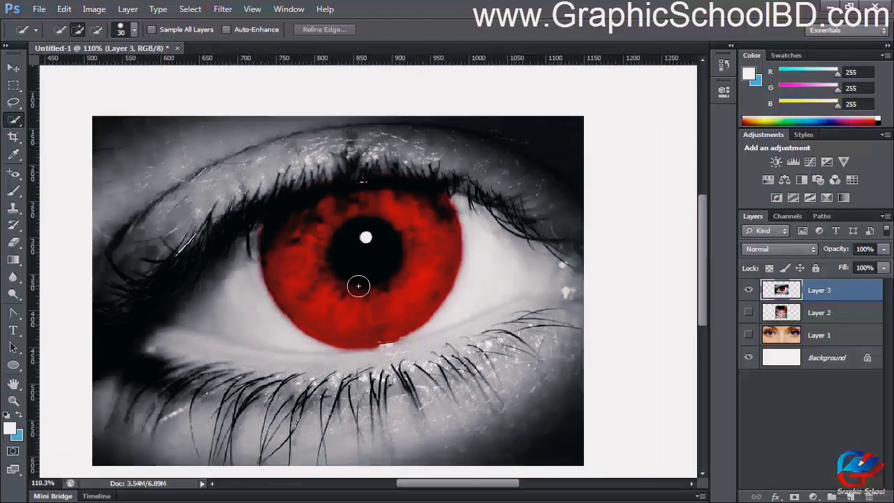
{"action": "scroll", "coordinate": [356, 282], "scroll_direction": "down", "scroll_amount": 3}
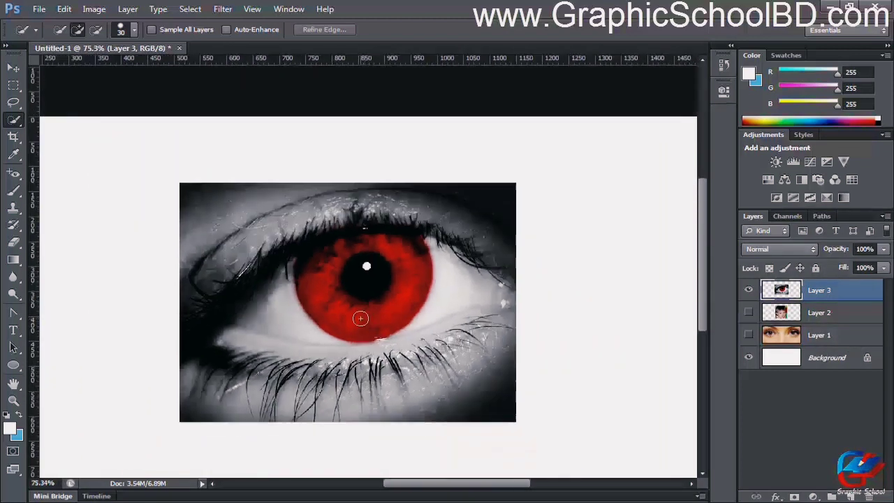
{"action": "left_click", "coordinate": [748, 290]}
{"action": "left_click", "coordinate": [748, 312]}
{"action": "scroll", "coordinate": [393, 356], "scroll_direction": "up", "scroll_amount": 3}
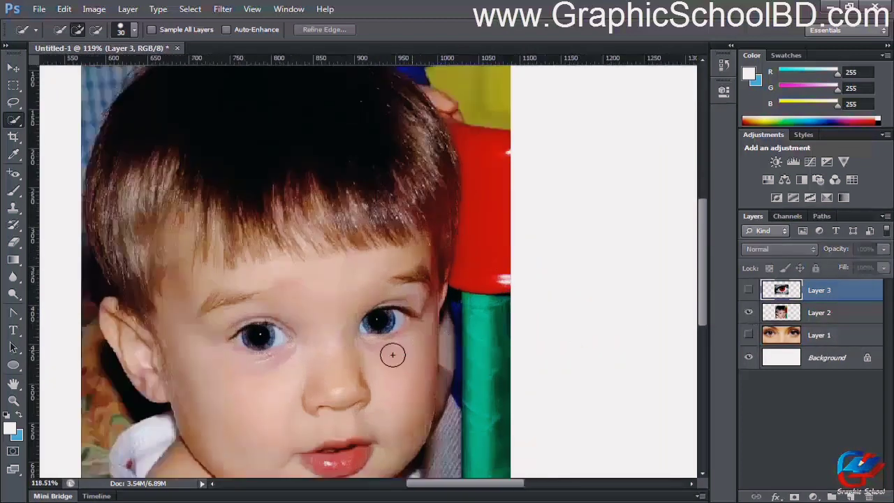
{"action": "scroll", "coordinate": [265, 342], "scroll_direction": "up", "scroll_amount": 1}
{"action": "scroll", "coordinate": [265, 342], "scroll_direction": "up", "scroll_amount": 1}
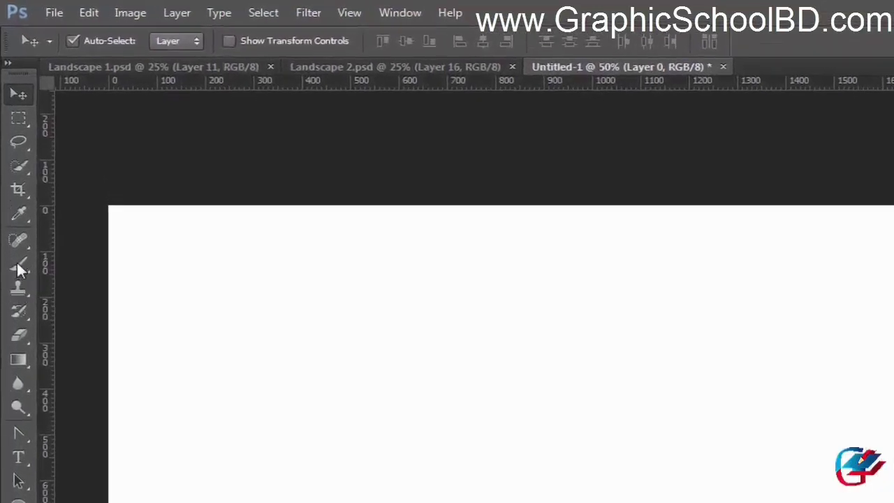
- Activate the Brush Tool for painting on the blank white canvas
{"action": "left_click", "coordinate": [12, 189]}
{"action": "right_click", "coordinate": [17, 292]}
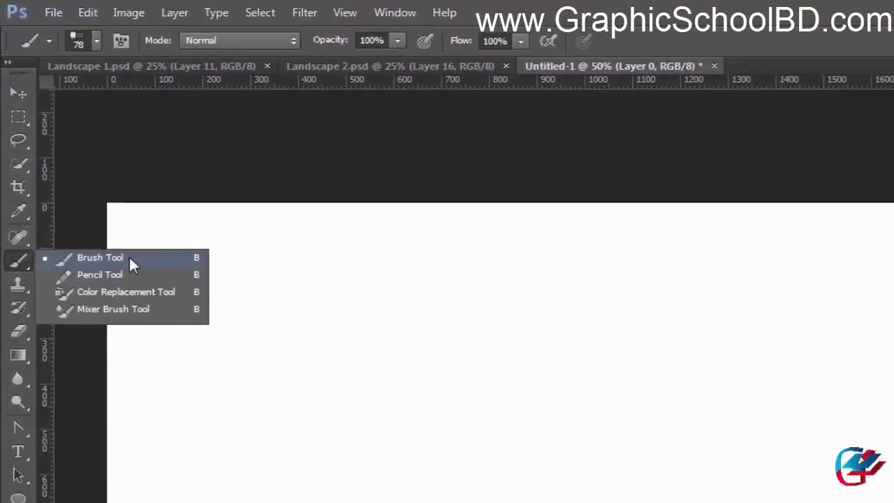
{"action": "left_click", "coordinate": [115, 290]}
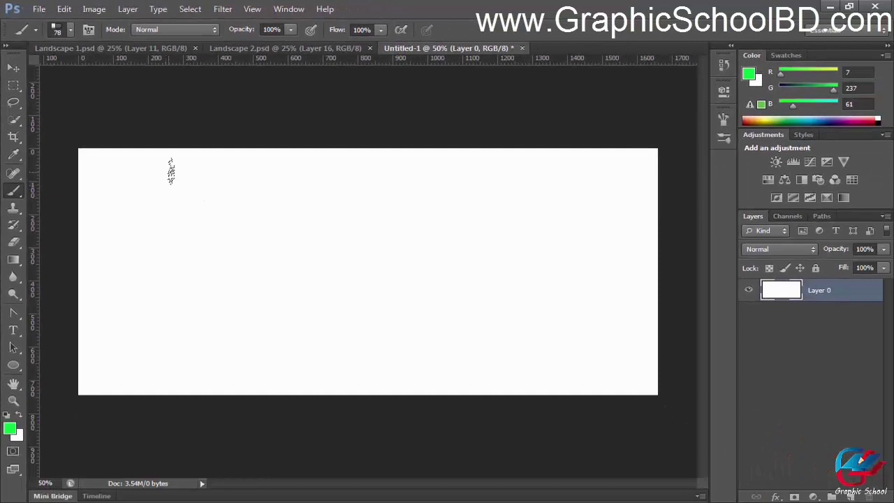
{"action": "scroll", "coordinate": [172, 174], "scroll_direction": "up", "scroll_amount": 2}
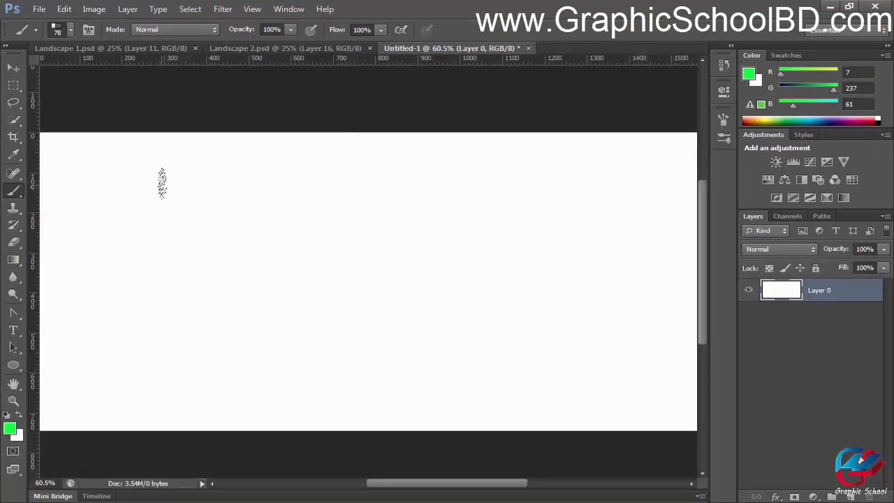
{"action": "left_click_drag", "start_coordinate": [162, 187], "coordinate": [237, 182]}
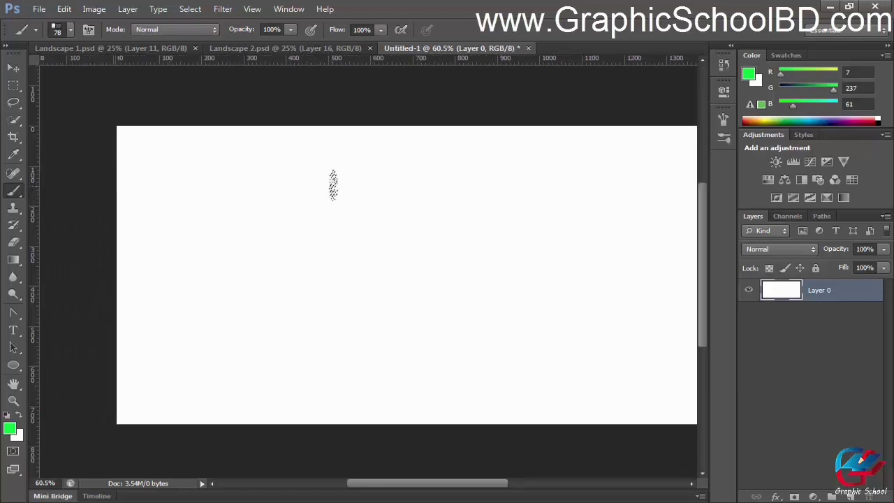
{"action": "left_click_drag", "start_coordinate": [333, 185], "coordinate": [267, 199]}
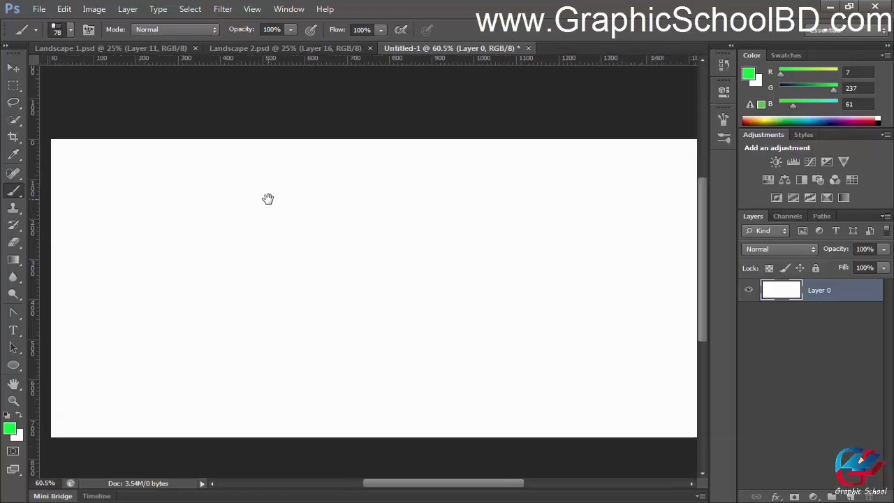
- Try the hard round brush tip and the 24 px spatter tip, and dismiss the color scheme notification
{"action": "left_click", "coordinate": [59, 29]}
{"action": "left_click", "coordinate": [51, 132]}
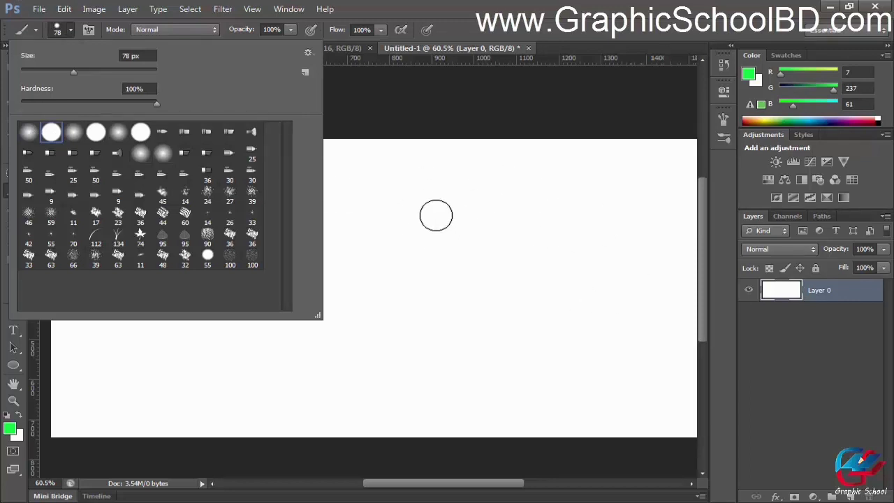
{"action": "left_click", "coordinate": [207, 195]}
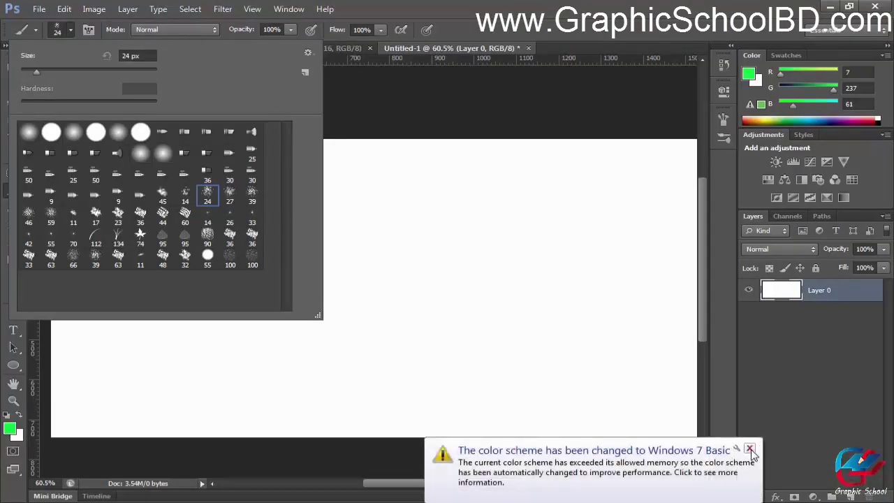
{"action": "left_click", "coordinate": [751, 453]}
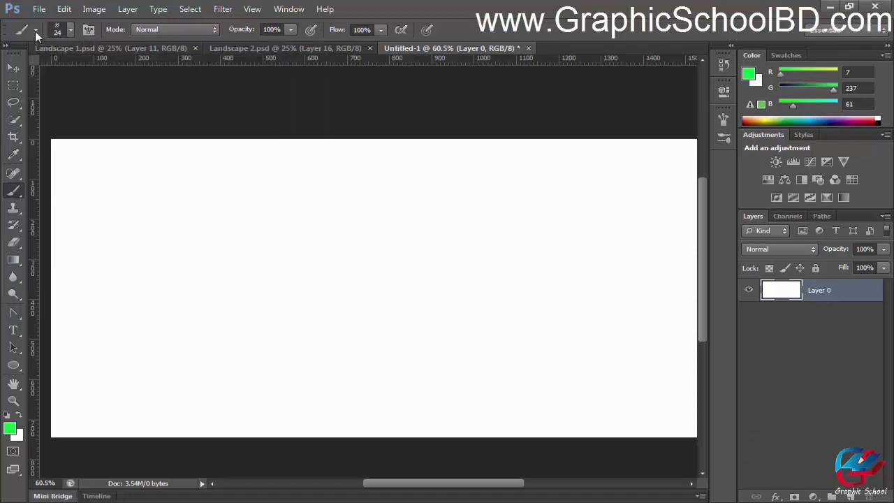
- Choose the hard round brush tip and set its size to 164 px
{"action": "left_click", "coordinate": [60, 34]}
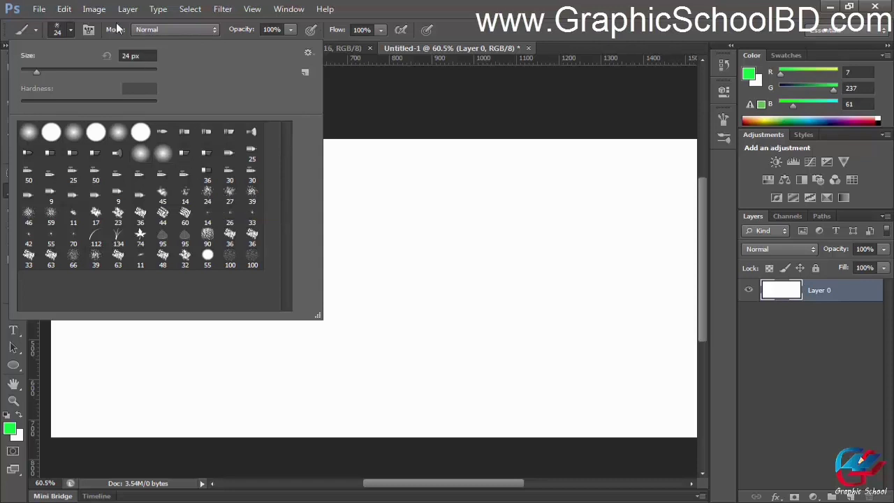
{"action": "left_click", "coordinate": [60, 31]}
{"action": "left_click", "coordinate": [99, 53]}
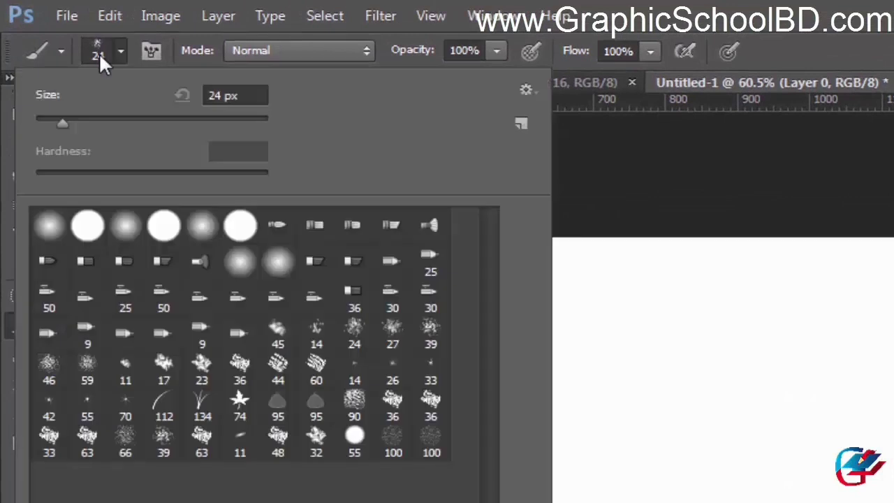
{"action": "left_click_drag", "start_coordinate": [62, 120], "coordinate": [174, 120]}
{"action": "left_click", "coordinate": [88, 227]}
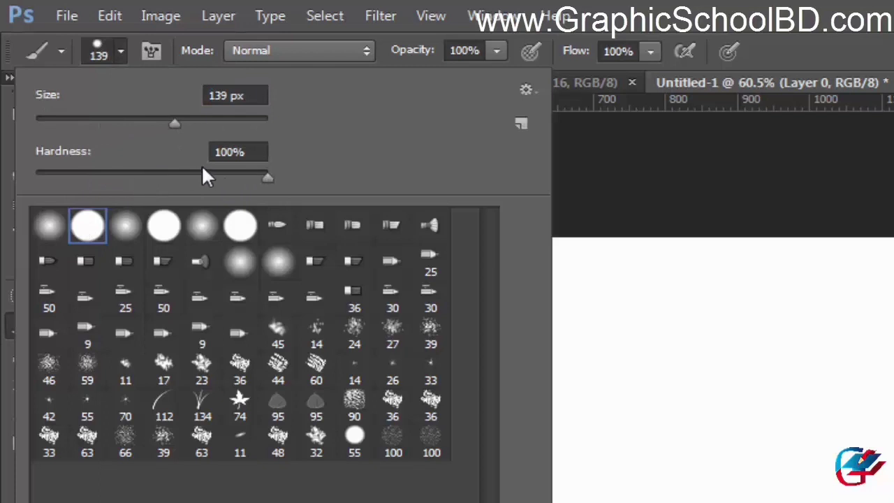
{"action": "mouse_move", "coordinate": [176, 126]}
{"action": "left_mouse_down"}
{"action": "mouse_move", "coordinate": [149, 123]}
{"action": "mouse_move", "coordinate": [189, 125]}
{"action": "left_mouse_up"}
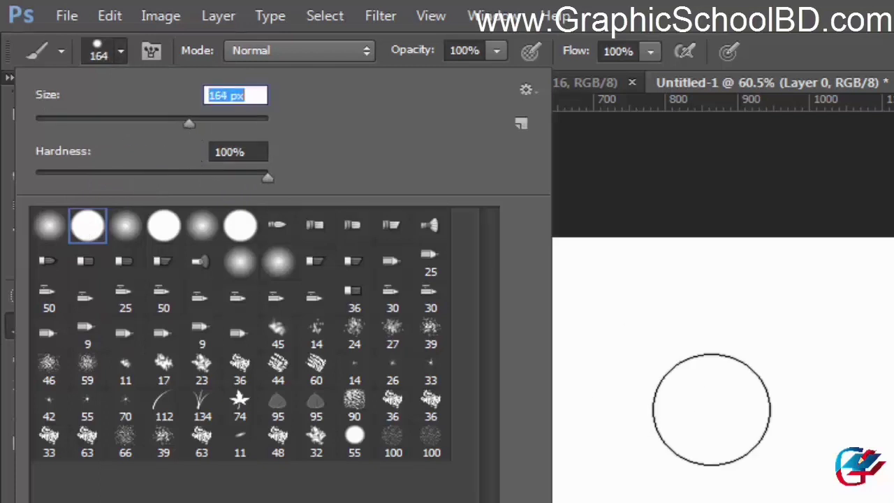
- Try 0% hardness on the brush and compare the soft round and hard round tips
{"action": "left_click_drag", "start_coordinate": [213, 176], "coordinate": [32, 179]}
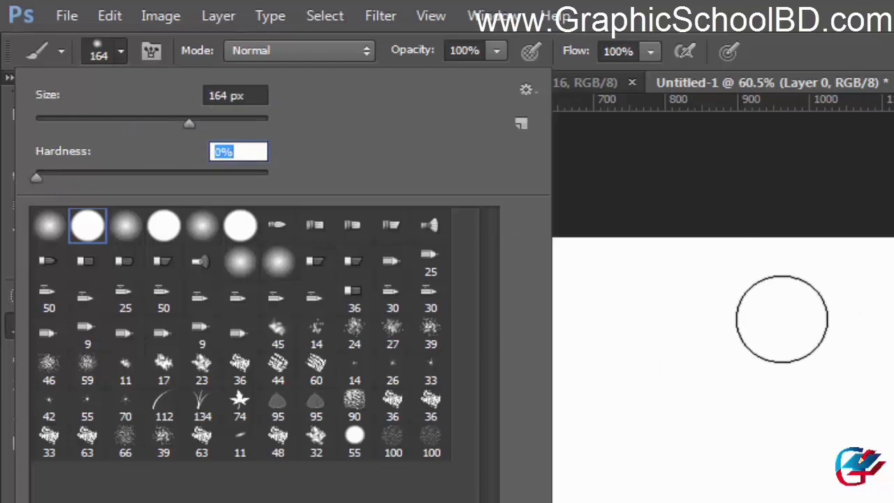
{"action": "left_click", "coordinate": [51, 230]}
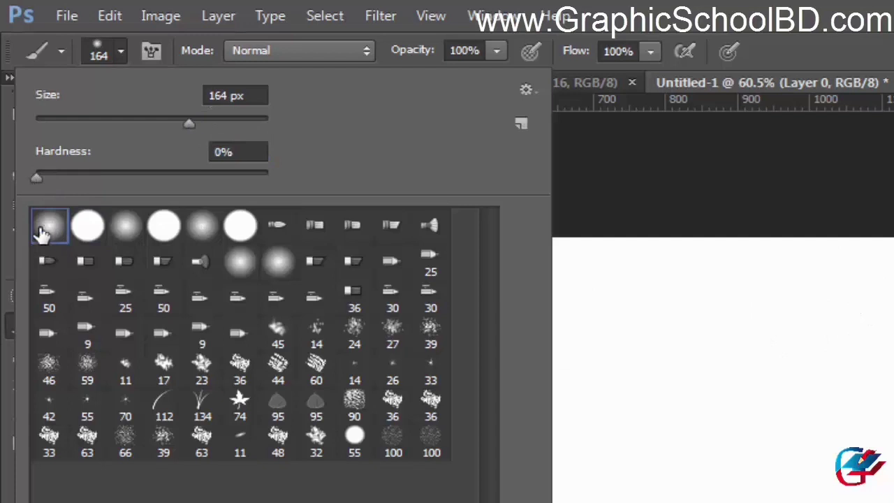
{"action": "left_click", "coordinate": [88, 227]}
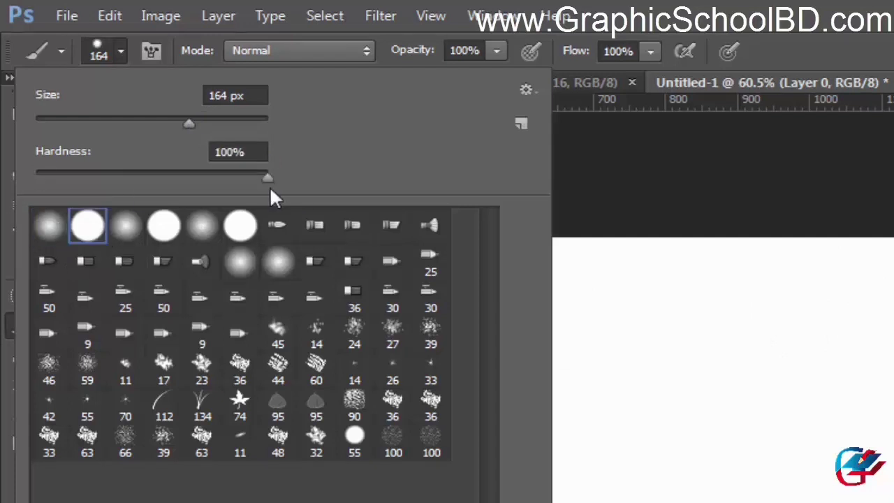
- Set the brush hardness to 0% and paint a soft-edged horizontal green stroke across the upper right of the canvas
{"action": "left_click_drag", "start_coordinate": [258, 181], "coordinate": [31, 192]}
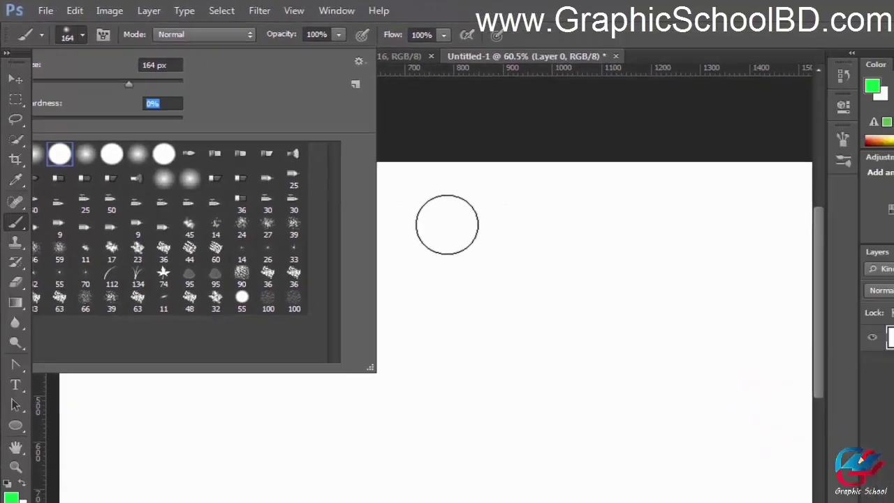
{"action": "left_click_drag", "start_coordinate": [608, 324], "coordinate": [893, 326]}
{"action": "left_click_drag", "start_coordinate": [625, 190], "coordinate": [643, 189]}
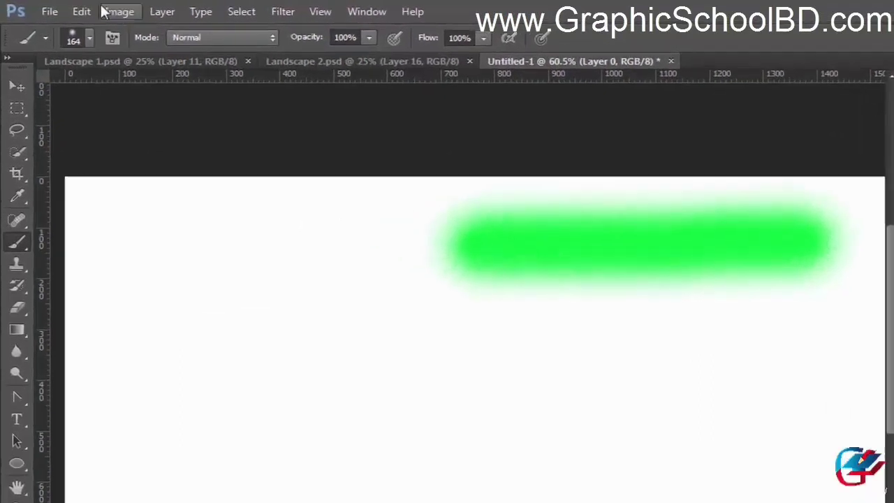
- Set the brush hardness to 100% and paint a hard-edged horizontal green stroke below the soft one
{"action": "left_click", "coordinate": [77, 38]}
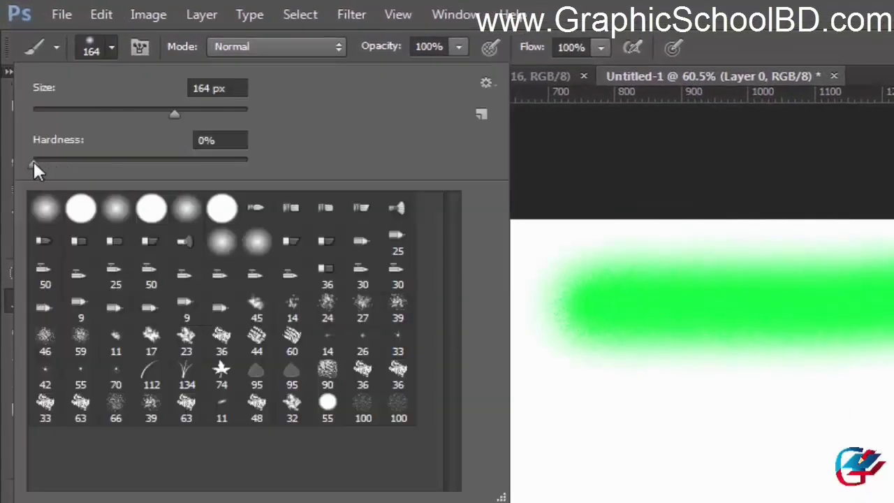
{"action": "left_click_drag", "start_coordinate": [33, 162], "coordinate": [248, 153]}
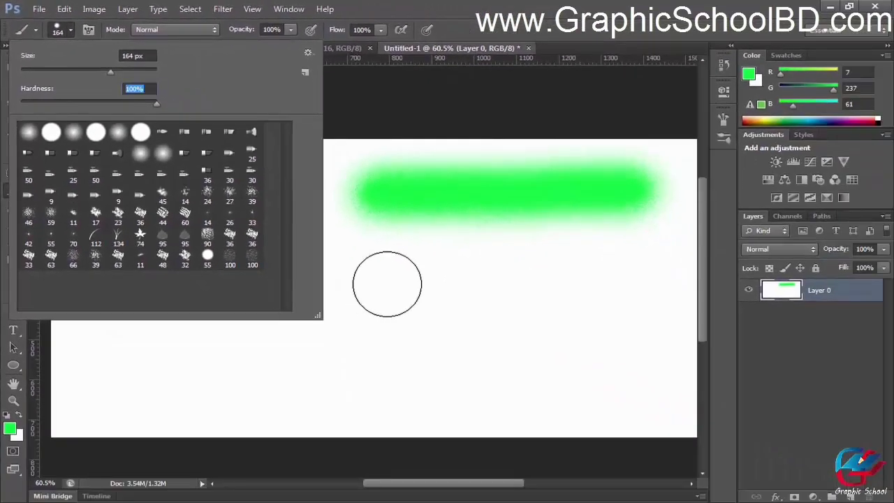
{"action": "left_click_drag", "start_coordinate": [565, 419], "coordinate": [893, 408]}
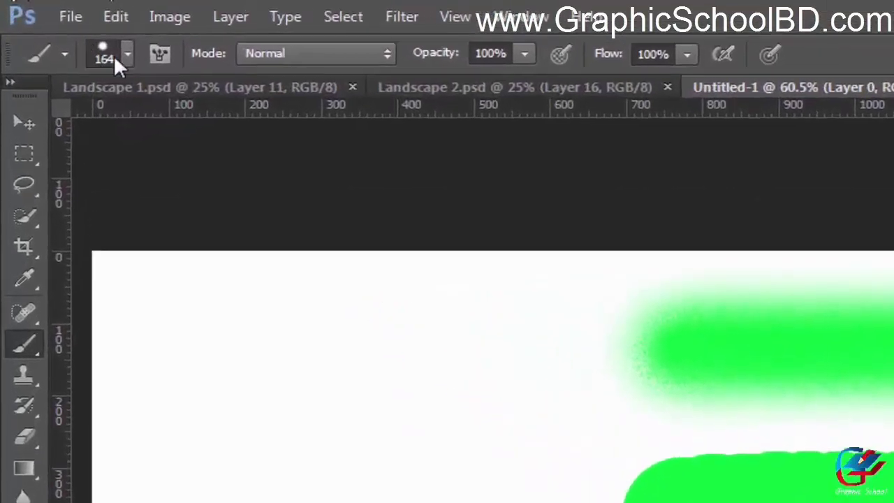
- Try intermediate hardness values such as 75% for the 164 px round brush
{"action": "left_click", "coordinate": [114, 55]}
{"action": "left_click_drag", "start_coordinate": [279, 183], "coordinate": [273, 185]}
{"action": "left_click_drag", "start_coordinate": [146, 180], "coordinate": [129, 186]}
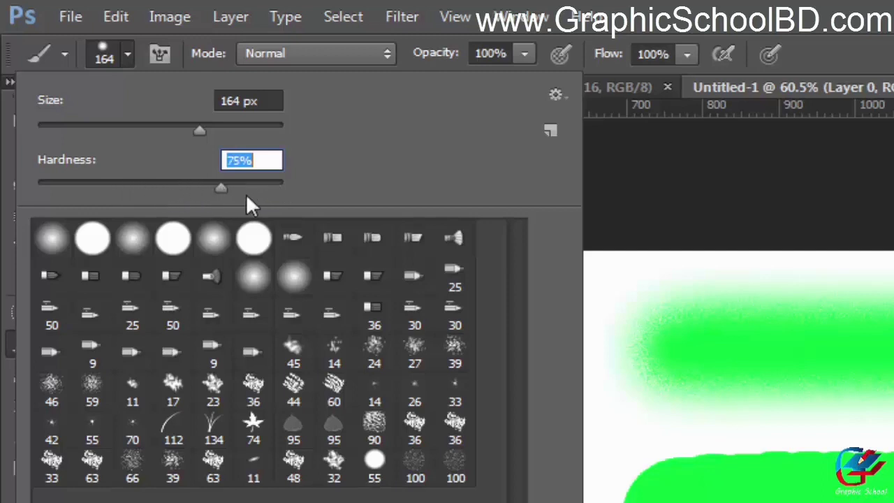
{"action": "left_click_drag", "start_coordinate": [247, 195], "coordinate": [246, 193]}
- Choose the 134 px grass brush tip and paint two rows of grass on the left half of the canvas
{"action": "left_click", "coordinate": [218, 430]}
{"action": "left_click", "coordinate": [873, 9]}
{"action": "left_click_drag", "start_coordinate": [402, 408], "coordinate": [679, 396]}
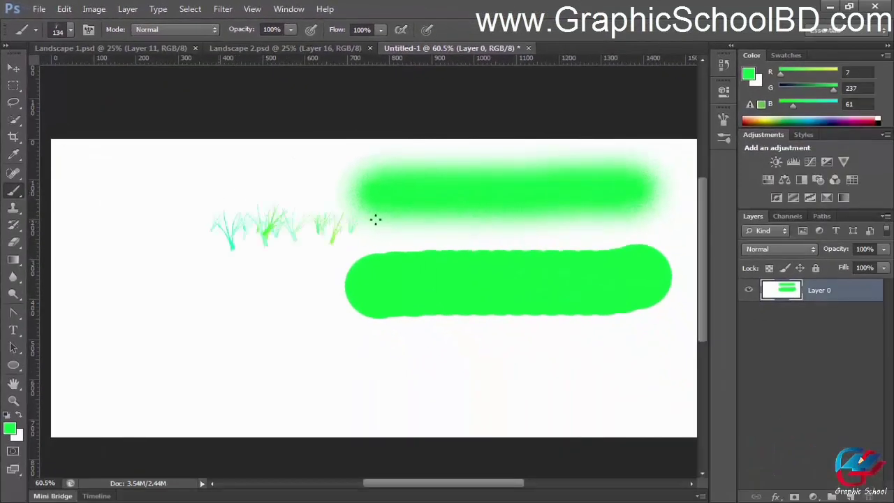
{"action": "mouse_move", "coordinate": [376, 219]}
{"action": "left_mouse_down"}
{"action": "mouse_move", "coordinate": [84, 250]}
{"action": "mouse_move", "coordinate": [267, 284]}
{"action": "mouse_move", "coordinate": [337, 284]}
{"action": "left_mouse_up"}
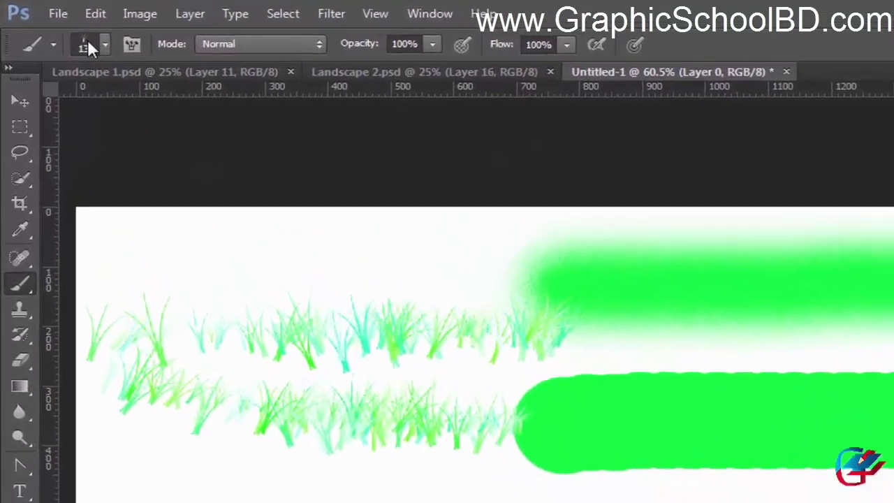
- Resize the brush preset picker so that more brush tips fit in each row
{"action": "left_click", "coordinate": [88, 44]}
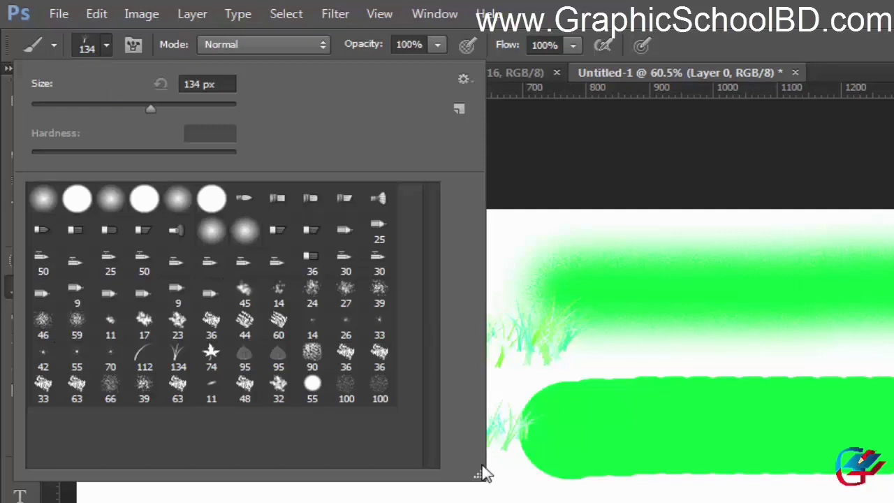
{"action": "mouse_move", "coordinate": [486, 474]}
{"action": "left_mouse_down"}
{"action": "mouse_move", "coordinate": [391, 398]}
{"action": "mouse_move", "coordinate": [521, 485]}
{"action": "mouse_move", "coordinate": [426, 422]}
{"action": "mouse_move", "coordinate": [618, 499]}
{"action": "mouse_move", "coordinate": [567, 493]}
{"action": "mouse_move", "coordinate": [730, 500]}
{"action": "mouse_move", "coordinate": [490, 454]}
{"action": "mouse_move", "coordinate": [730, 500]}
{"action": "mouse_move", "coordinate": [824, 500]}
{"action": "mouse_move", "coordinate": [587, 494]}
{"action": "left_mouse_up"}
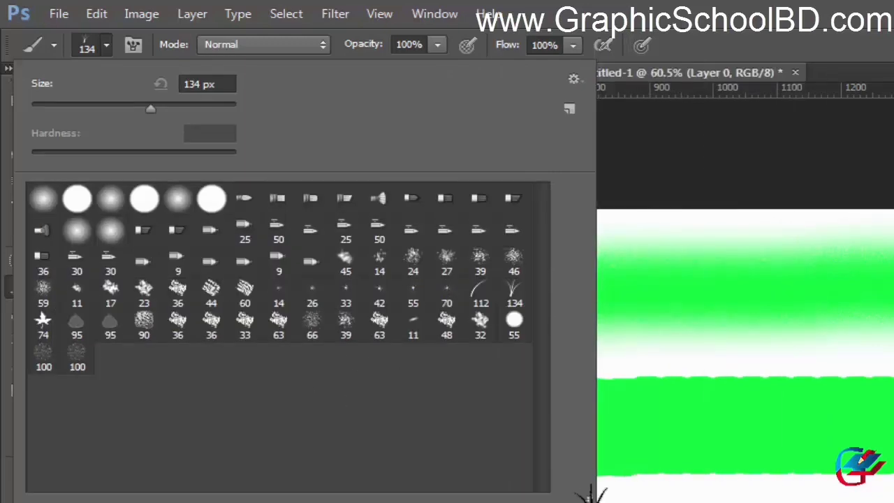
{"action": "mouse_move", "coordinate": [590, 495]}
{"action": "left_mouse_down"}
{"action": "mouse_move", "coordinate": [742, 500]}
{"action": "mouse_move", "coordinate": [538, 463]}
{"action": "mouse_move", "coordinate": [529, 449]}
{"action": "left_mouse_up"}
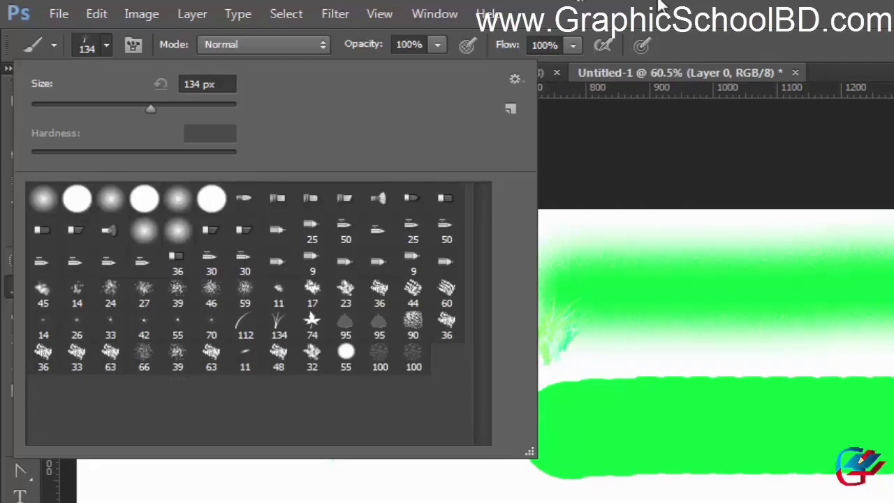
- View the brush preset options and available brush libraries, and close the preset picker
{"action": "left_click", "coordinate": [514, 79]}
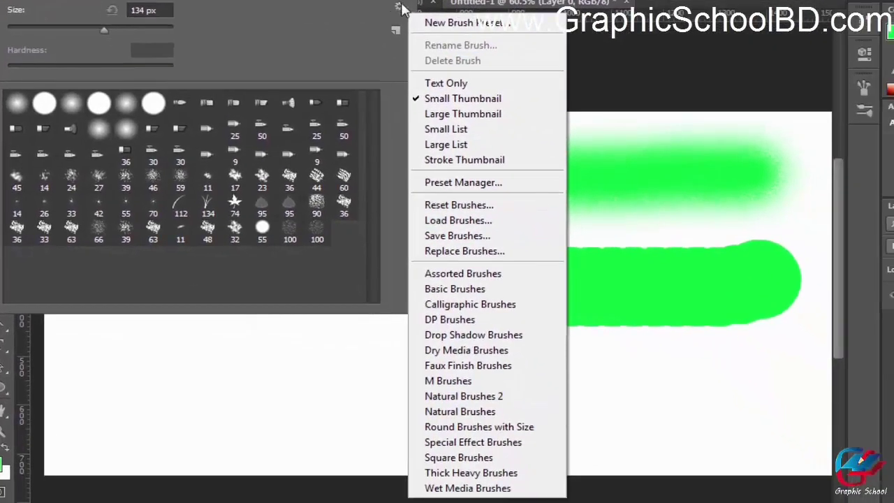
{"action": "left_click", "coordinate": [400, 9]}
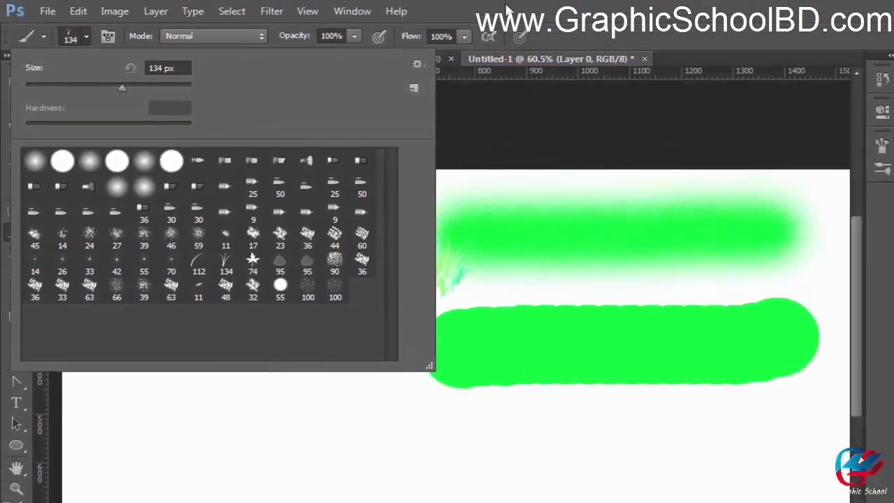
{"action": "left_click", "coordinate": [507, 5]}
{"action": "left_click", "coordinate": [85, 36]}
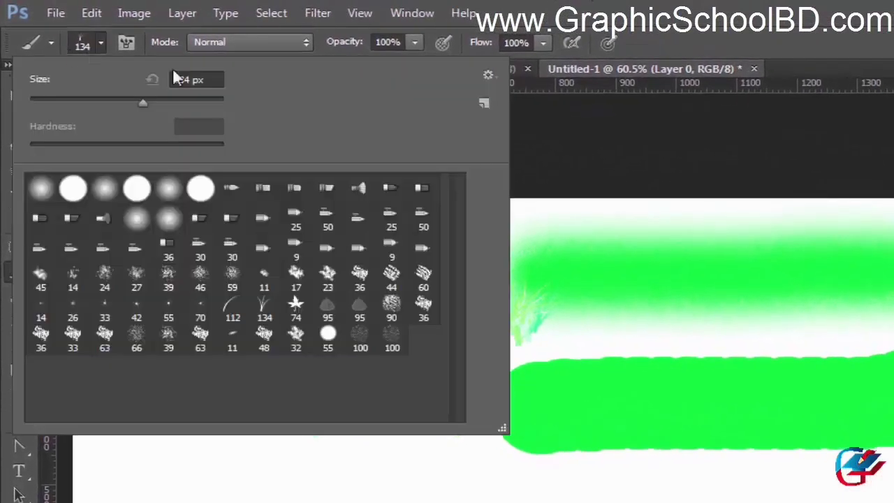
{"action": "left_click", "coordinate": [599, 80]}
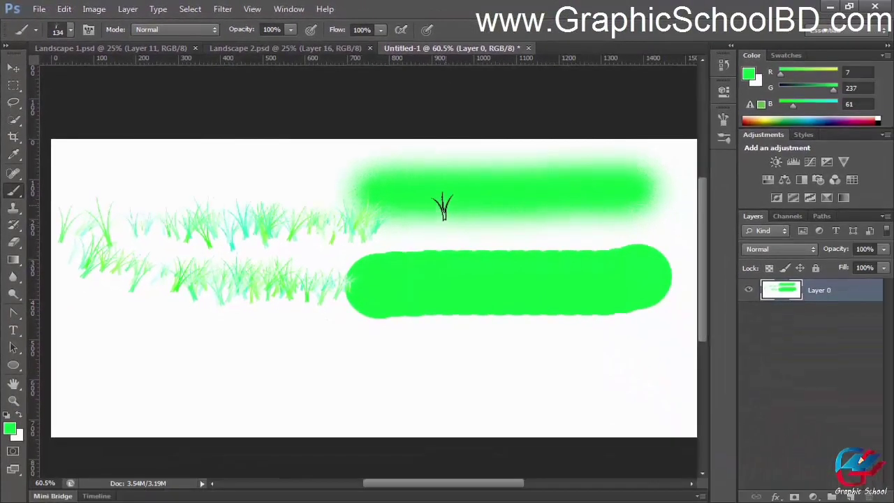
- Show the brush preset picker directly on the canvas at several spots and close it without changing the brush
{"action": "right_click", "coordinate": [443, 206]}
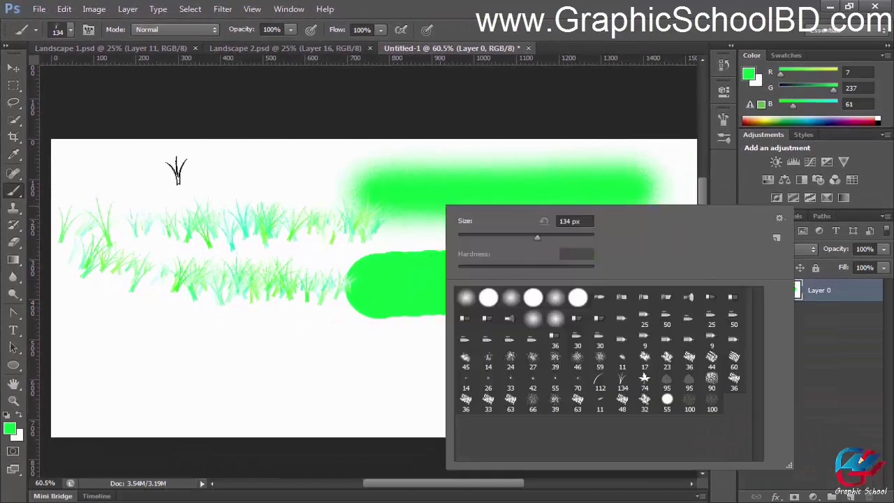
{"action": "right_click", "coordinate": [175, 171]}
{"action": "right_click", "coordinate": [556, 176]}
{"action": "right_click", "coordinate": [266, 203]}
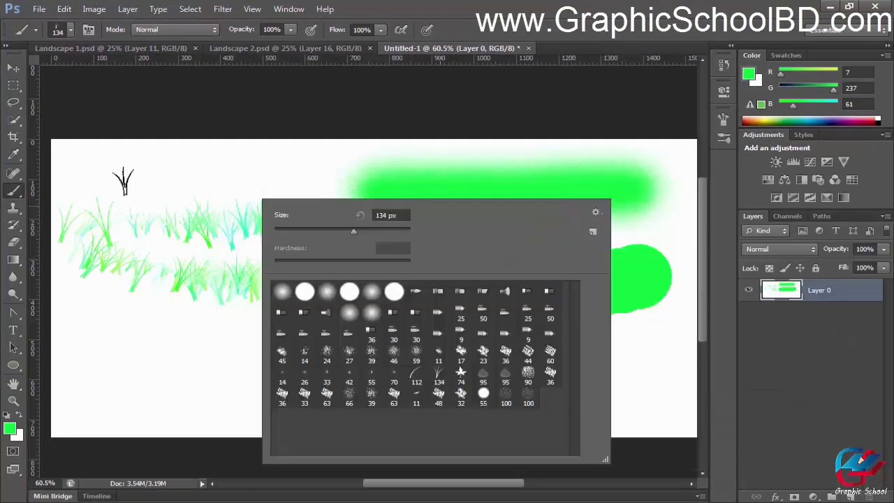
{"action": "right_click", "coordinate": [138, 181]}
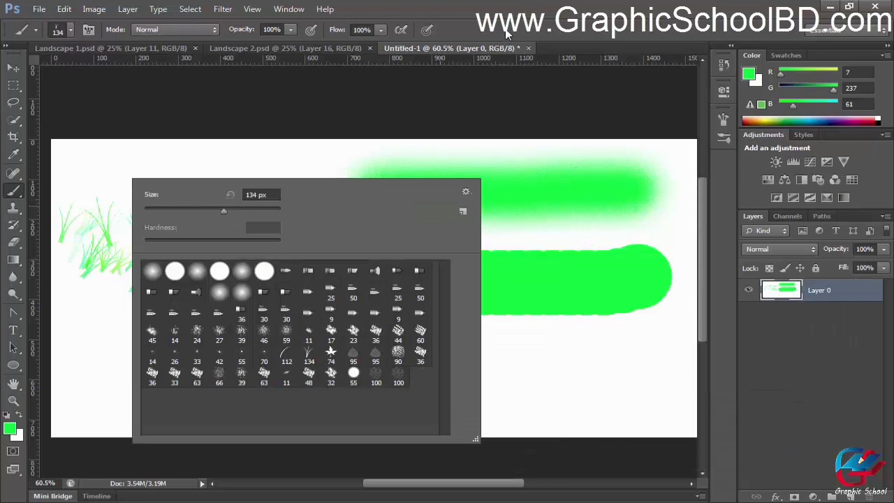
{"action": "key", "text": "Escape"}
{"action": "right_click", "coordinate": [419, 171]}
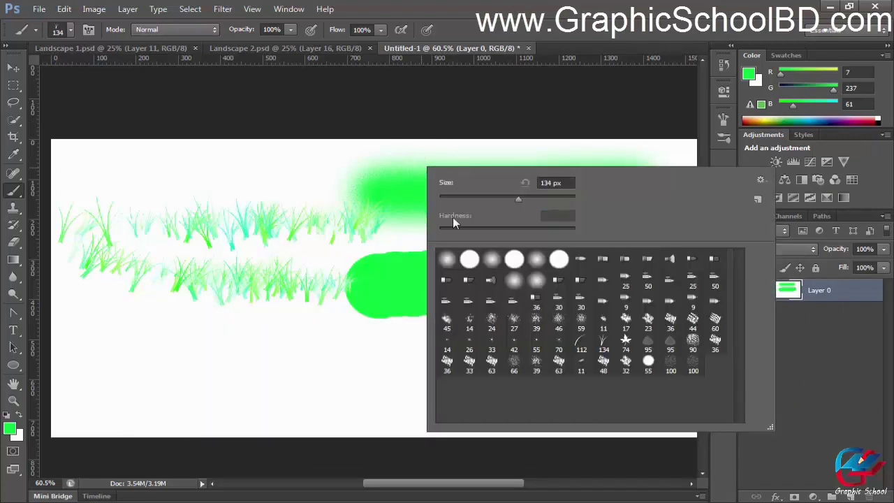
{"action": "key", "text": "Escape"}
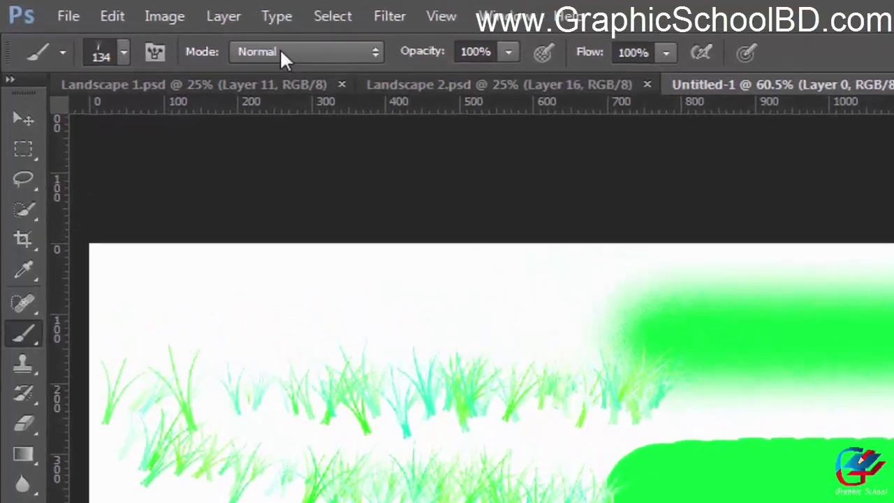
- View the brush's blending mode options and leave the mode at Normal
{"action": "left_click", "coordinate": [203, 36]}
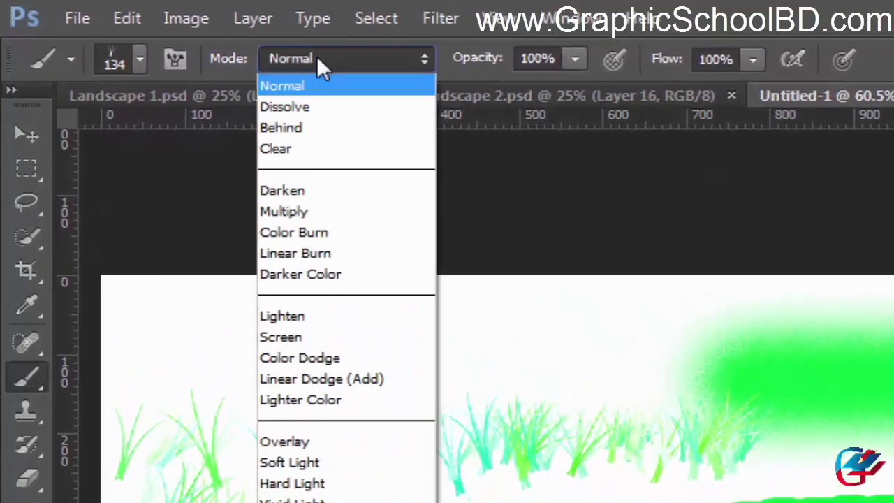
{"action": "left_click", "coordinate": [316, 55]}
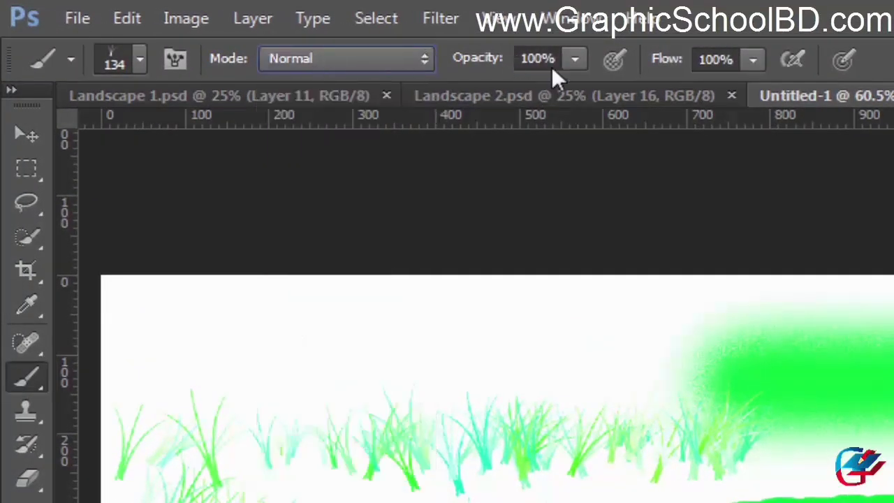
{"action": "left_click", "coordinate": [351, 61]}
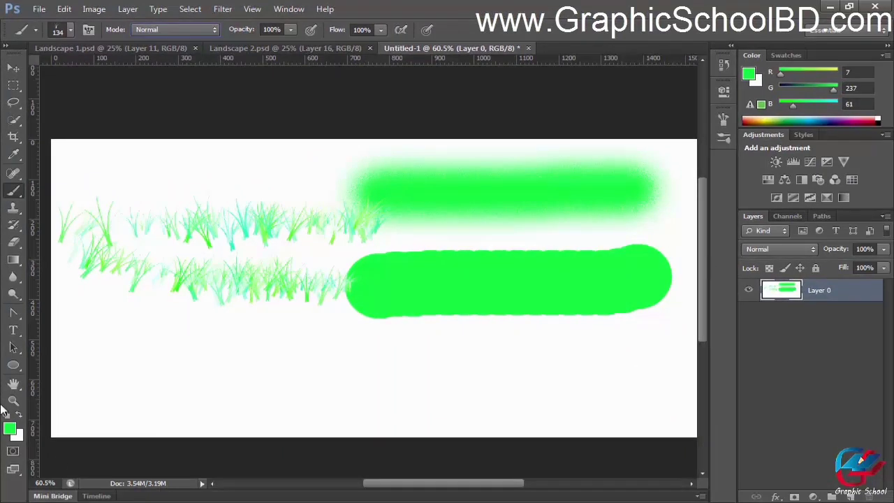
- Pick white (RGB 254, 254, 254) from the canvas as the foreground colour and fill Layer 0 with it to cover the painting
{"action": "left_click", "coordinate": [9, 430]}
{"action": "left_click_drag", "start_coordinate": [532, 195], "coordinate": [528, 190]}
{"action": "left_click", "coordinate": [857, 181]}
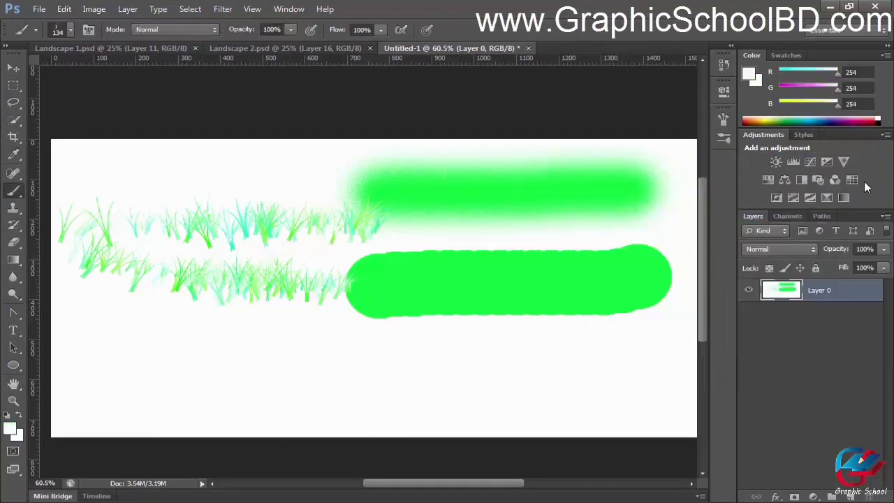
{"action": "key", "text": "super"}
{"action": "left_click", "coordinate": [826, 299]}
{"action": "key", "text": "alt+BackSpace"}
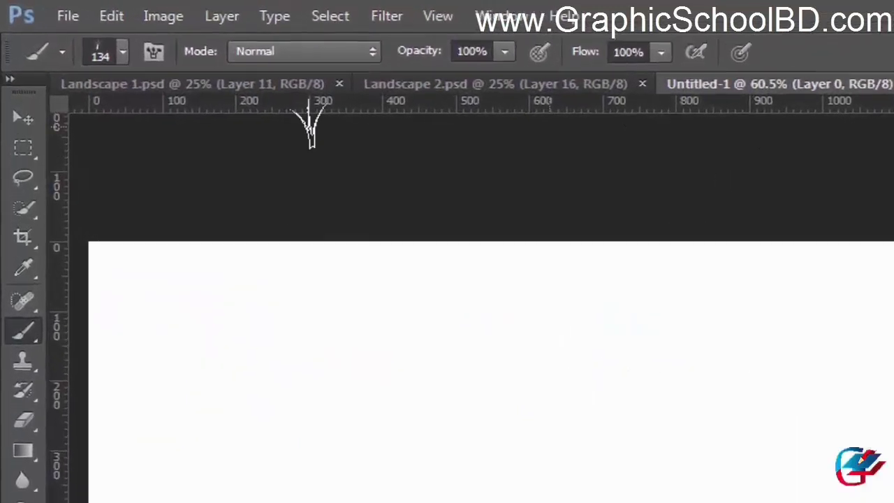
- Choose the first hard round brush tip for the Brush Tool and close the preset picker
{"action": "left_click", "coordinate": [537, 55]}
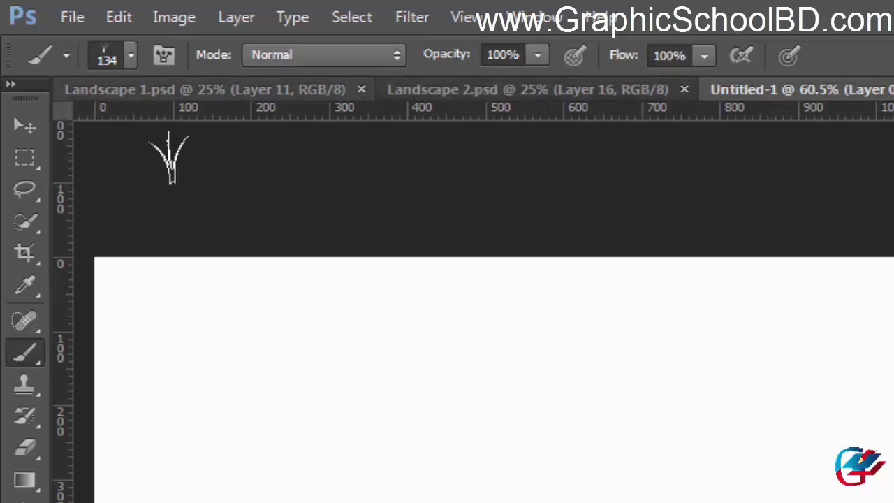
{"action": "left_click", "coordinate": [118, 59]}
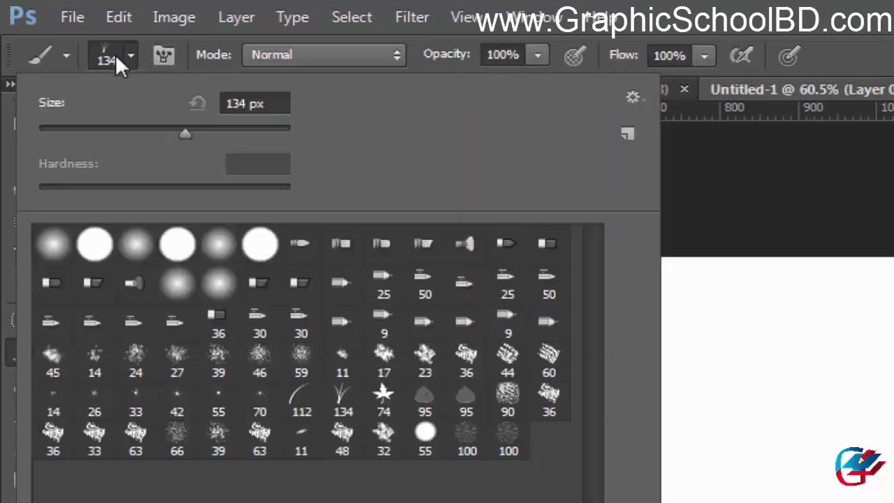
{"action": "left_click", "coordinate": [90, 243]}
{"action": "key", "text": "Return"}
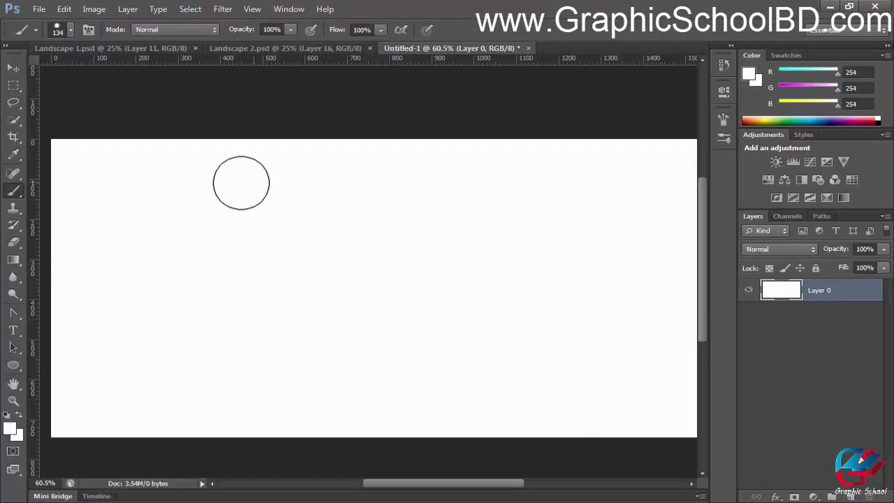
- Set the foreground colour to a bright blue, RGB 0, 76, 250
{"action": "left_click", "coordinate": [10, 428]}
{"action": "left_click", "coordinate": [723, 254]}
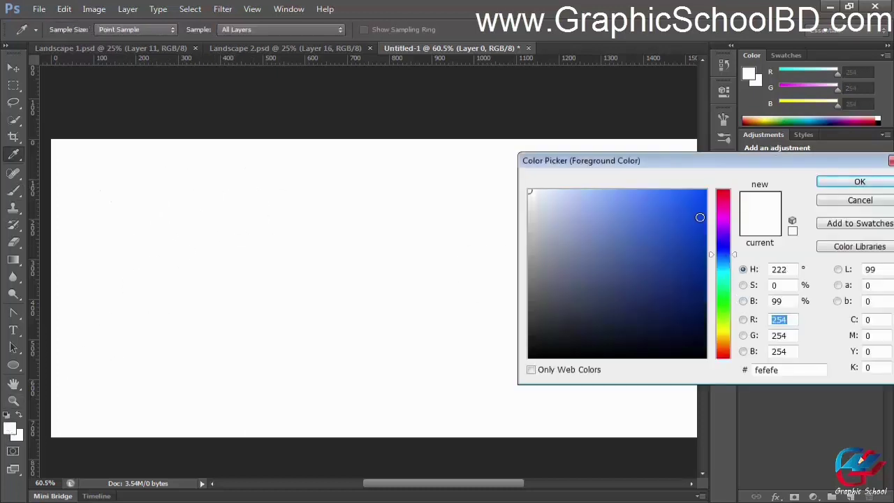
{"action": "left_click", "coordinate": [704, 192]}
{"action": "left_click", "coordinate": [860, 182]}
- Paint a blue horizontal stroke near the canvas top at 100% opacity and a second one below it at 51% opacity
{"action": "left_click_drag", "start_coordinate": [103, 182], "coordinate": [556, 181]}
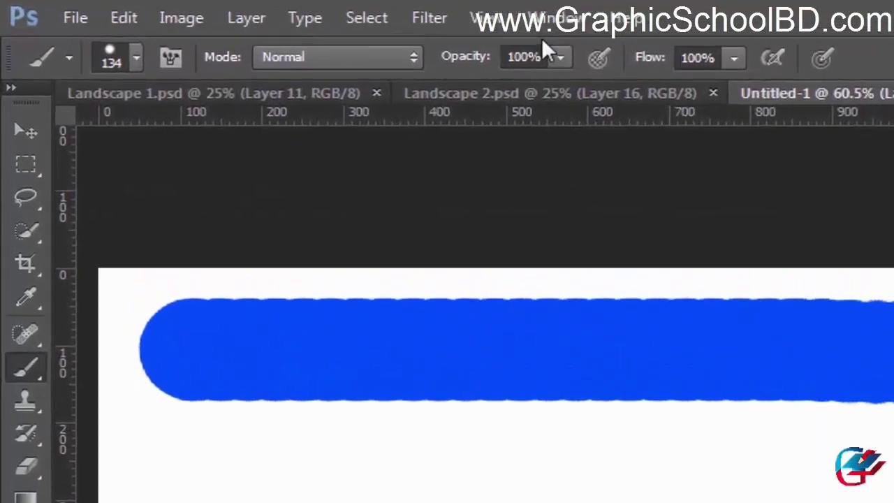
{"action": "left_click", "coordinate": [420, 42]}
{"action": "left_click", "coordinate": [368, 64]}
{"action": "left_click_drag", "start_coordinate": [517, 90], "coordinate": [520, 90]}
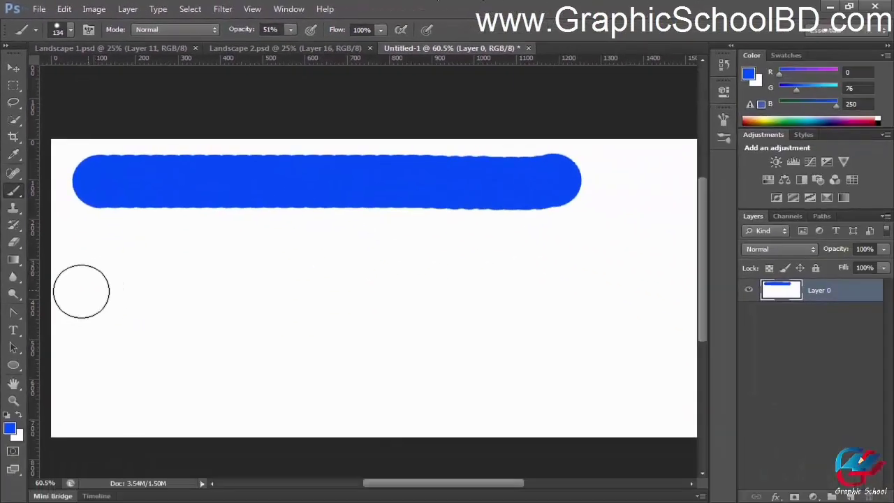
{"action": "left_click_drag", "start_coordinate": [147, 365], "coordinate": [831, 361]}
{"action": "left_click_drag", "start_coordinate": [575, 249], "coordinate": [582, 248]}
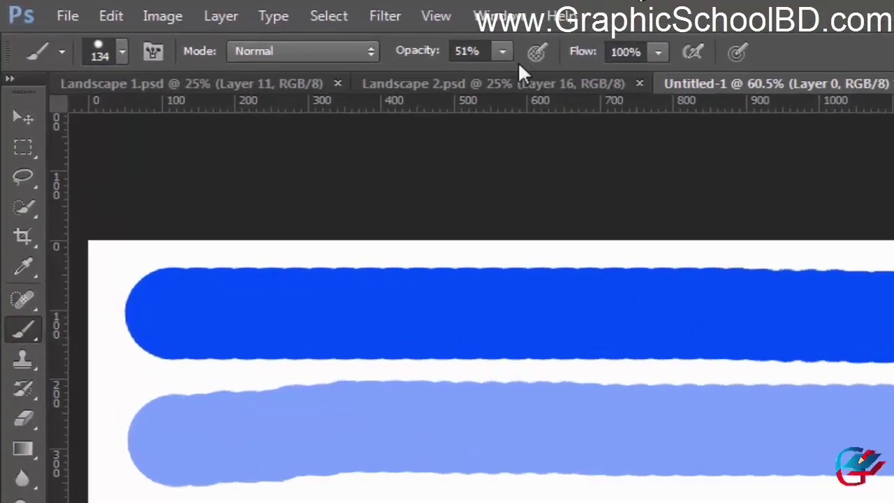
- Set the brush opacity to 25% and paint a third horizontal stroke below the other two
{"action": "left_click", "coordinate": [290, 29]}
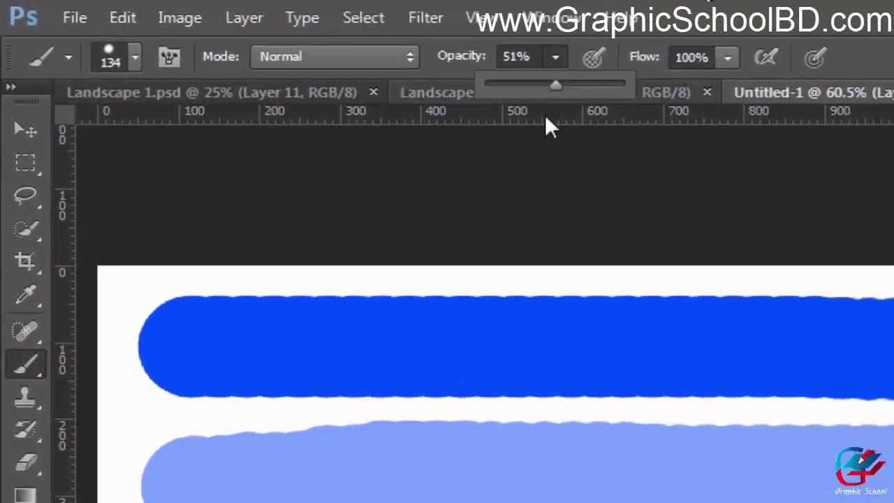
{"action": "left_click_drag", "start_coordinate": [547, 124], "coordinate": [521, 126]}
{"action": "mouse_move", "coordinate": [105, 325]}
{"action": "left_mouse_down"}
{"action": "mouse_move", "coordinate": [333, 339]}
{"action": "mouse_move", "coordinate": [611, 335]}
{"action": "left_mouse_up"}
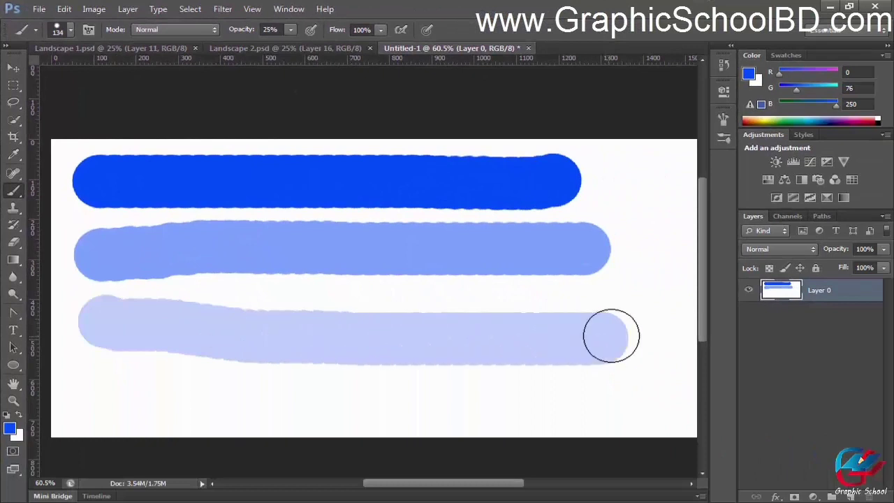
{"action": "scroll", "coordinate": [359, 252], "scroll_direction": "down", "scroll_amount": 5}
{"action": "scroll", "coordinate": [359, 251], "scroll_direction": "up", "scroll_amount": 4}
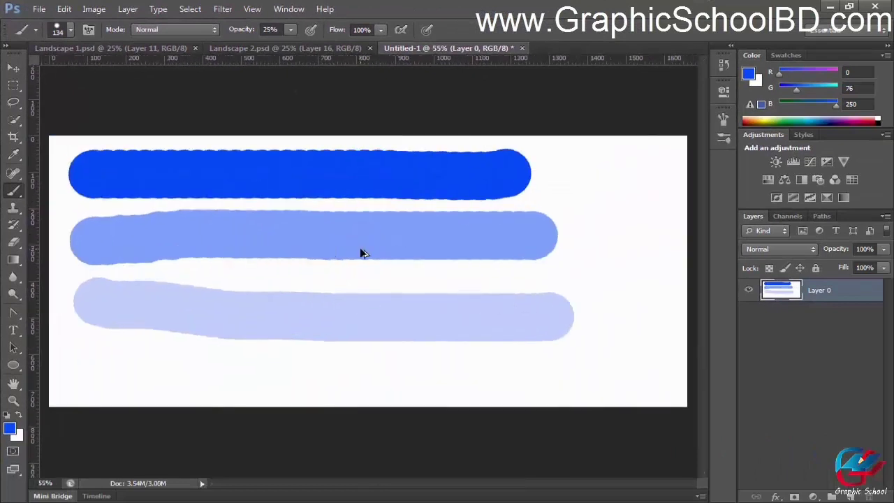
- Undo the three blue strokes and set the brush opacity back to 100%
{"action": "key", "text": "ctrl+alt+z"}
{"action": "key", "text": "ctrl+alt+z"}
{"action": "key", "text": "ctrl+alt+z"}
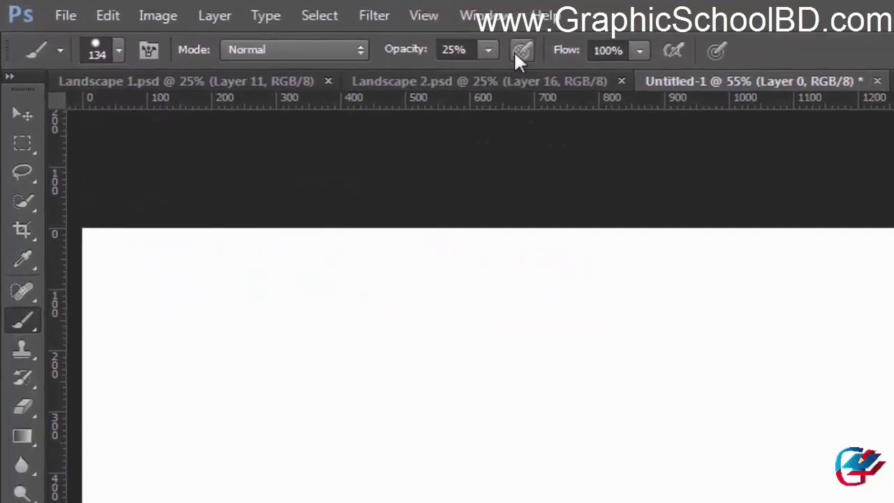
{"action": "left_click", "coordinate": [290, 29]}
{"action": "left_click_drag", "start_coordinate": [289, 43], "coordinate": [358, 47]}
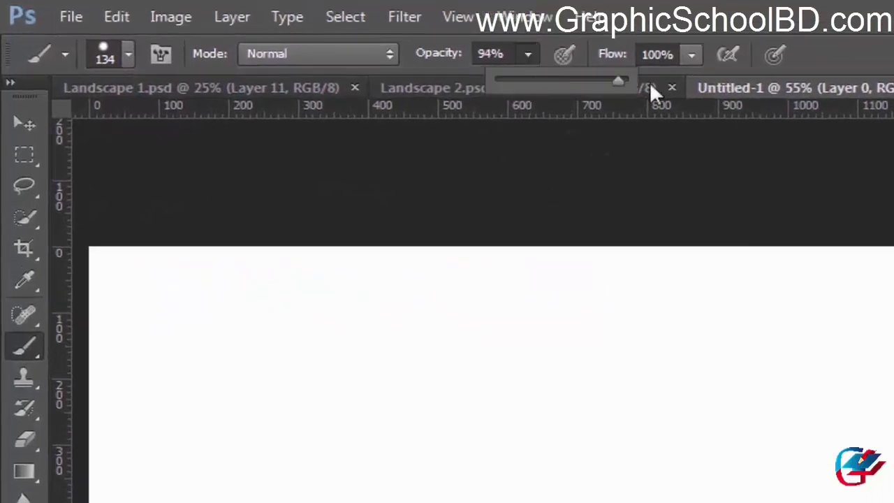
{"action": "mouse_move", "coordinate": [653, 93]}
{"action": "left_mouse_down"}
{"action": "mouse_move", "coordinate": [668, 93]}
{"action": "mouse_move", "coordinate": [609, 102]}
{"action": "mouse_move", "coordinate": [627, 101]}
{"action": "left_mouse_up"}
- Set the brush flow to 48% and paint a horizontal stroke across the upper canvas
{"action": "left_click", "coordinate": [691, 55]}
{"action": "left_click_drag", "start_coordinate": [187, 339], "coordinate": [355, 341]}
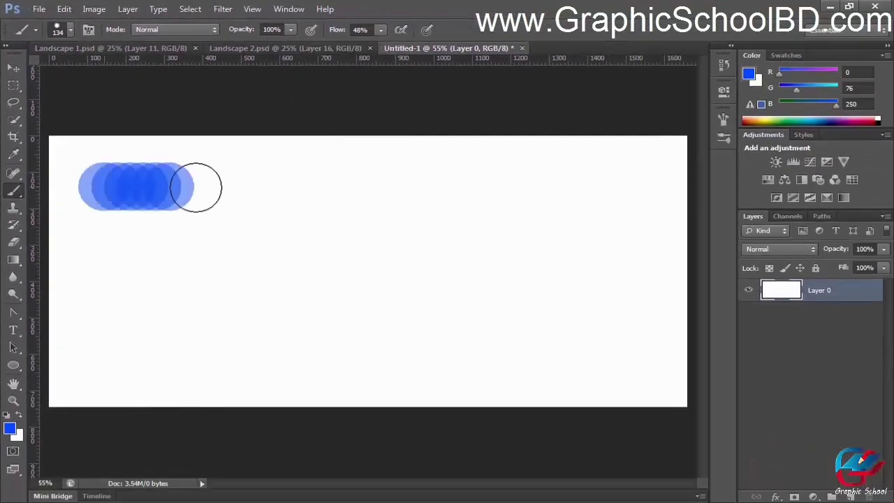
{"action": "left_click_drag", "start_coordinate": [195, 187], "coordinate": [539, 189]}
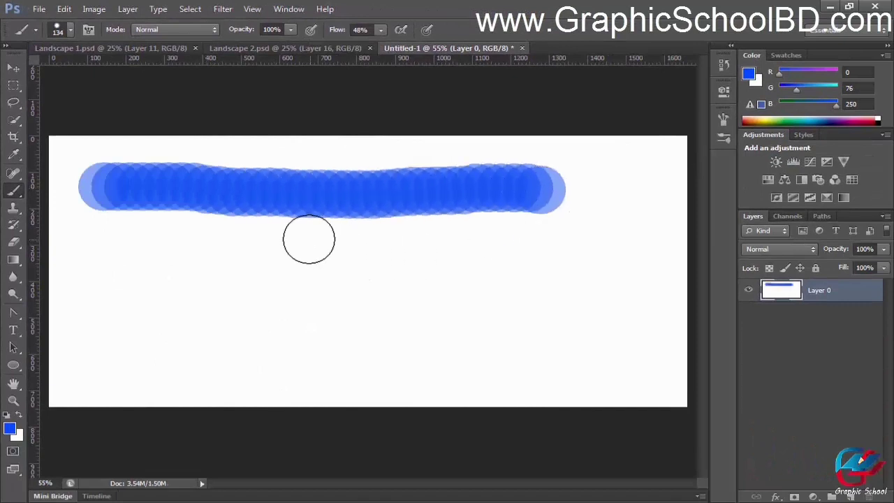
{"action": "scroll", "coordinate": [272, 218], "scroll_direction": "up", "scroll_amount": 8}
{"action": "scroll", "coordinate": [312, 242], "scroll_direction": "down", "scroll_amount": 4}
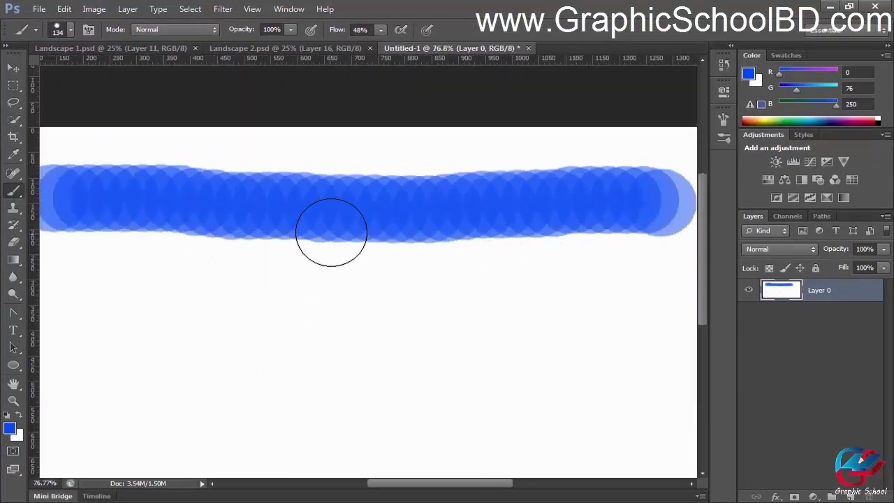
{"action": "scroll", "coordinate": [340, 220], "scroll_direction": "down", "scroll_amount": 2}
- Set the brush flow to 11% and paint a second horizontal stroke below the first
{"action": "left_click", "coordinate": [381, 30]}
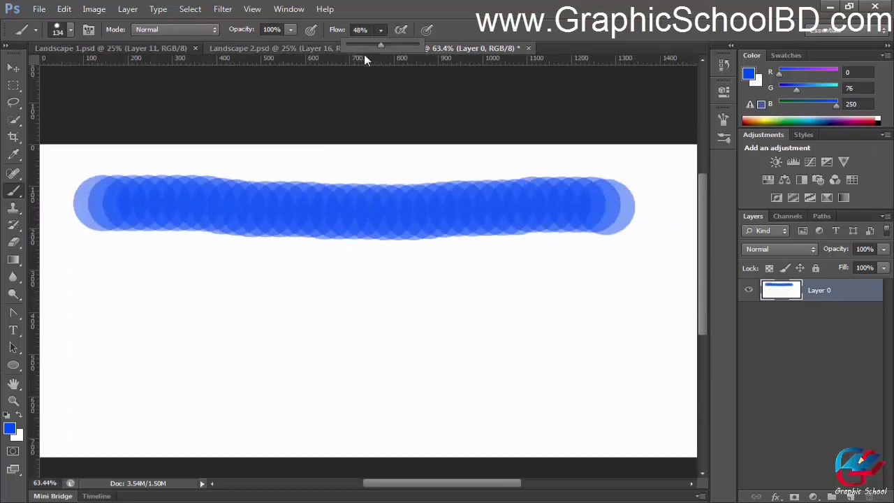
{"action": "left_click_drag", "start_coordinate": [118, 292], "coordinate": [563, 291]}
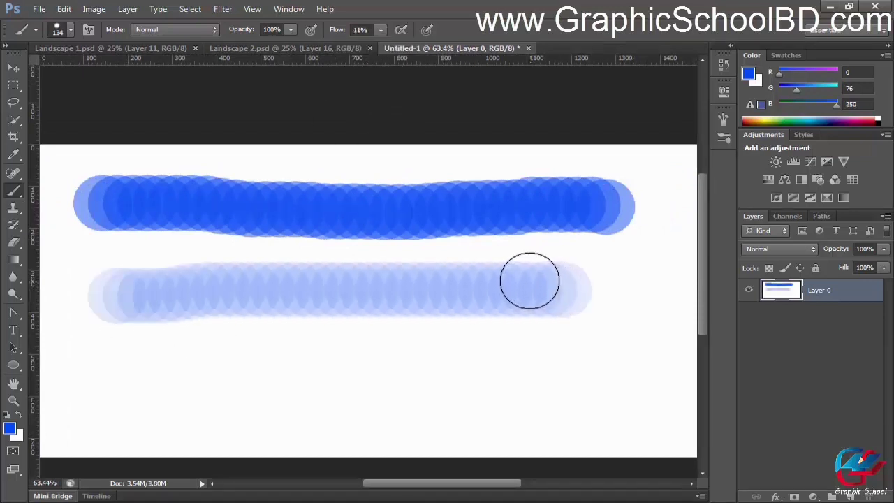
{"action": "scroll", "coordinate": [419, 276], "scroll_direction": "down", "scroll_amount": 2}
{"action": "scroll", "coordinate": [310, 98], "scroll_direction": "up", "scroll_amount": 3}
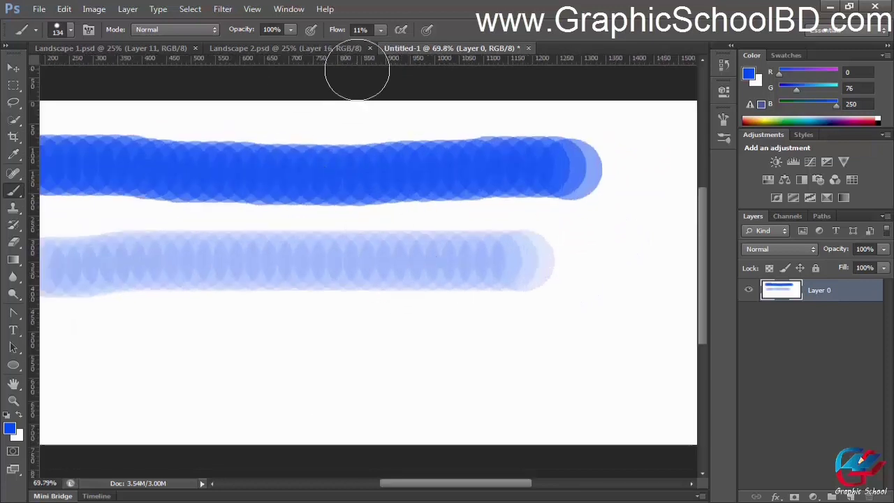
- Undo the strokes painted to test the flow setting
{"action": "key", "text": "ctrl+alt+z"}
{"action": "key", "text": "ctrl+alt+z"}
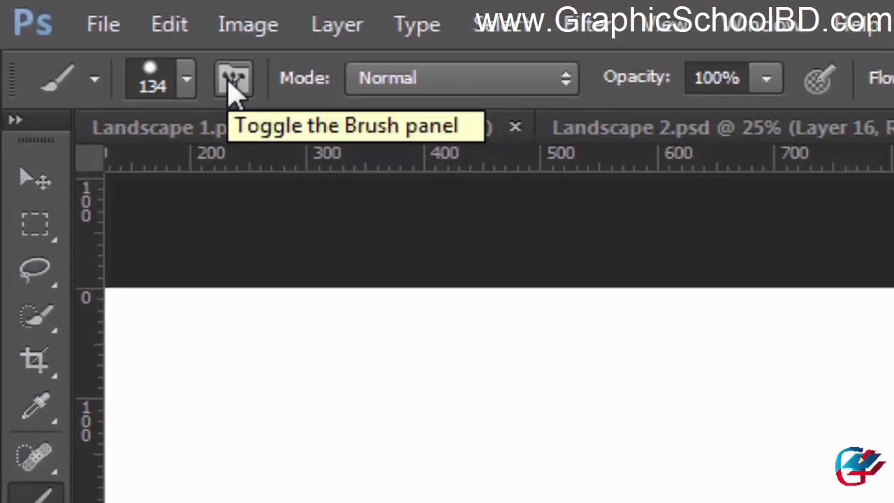
- Show the Brush panel with its Brush Tip Shape settings and collapse it again, twice
{"action": "left_click", "coordinate": [234, 83]}
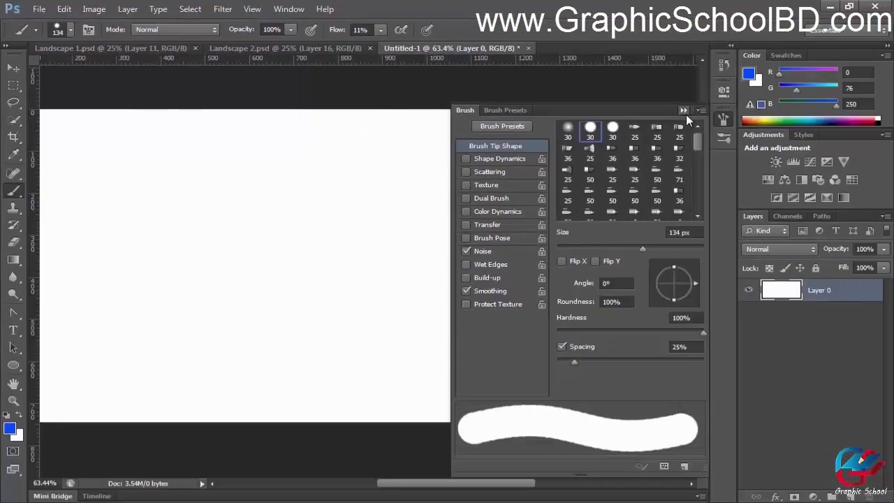
{"action": "left_click", "coordinate": [684, 110]}
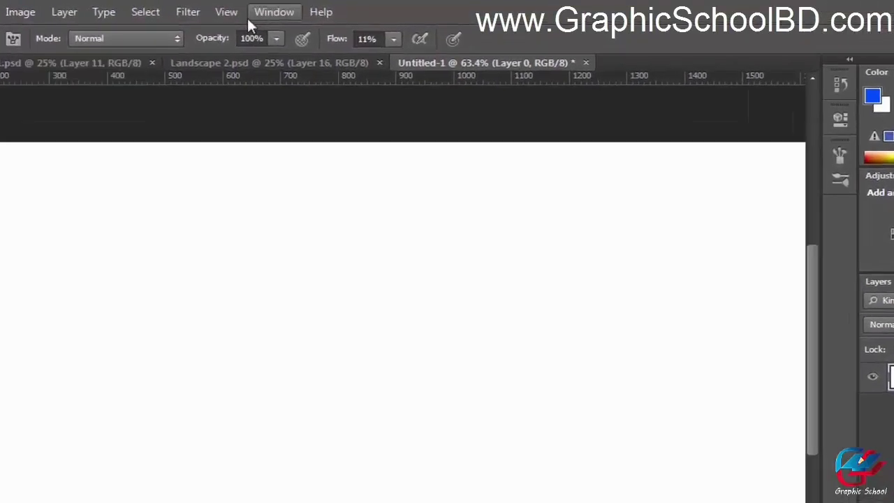
{"action": "left_click", "coordinate": [286, 12]}
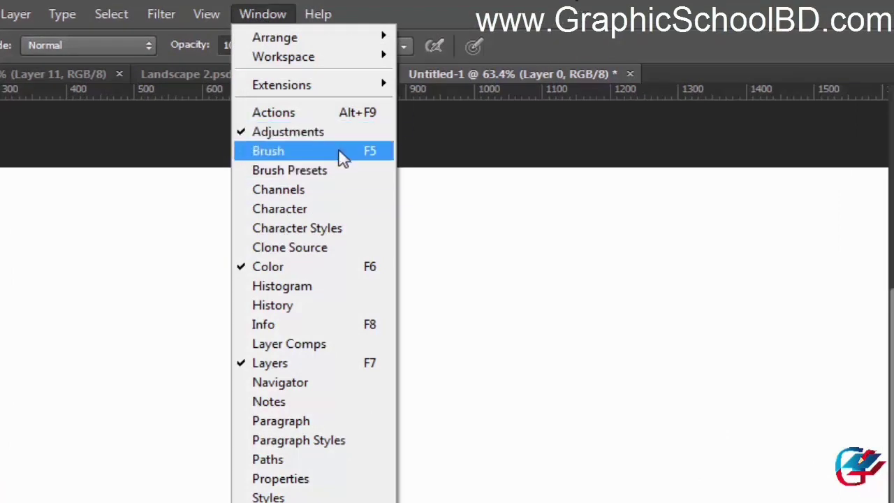
{"action": "key", "text": "F5"}
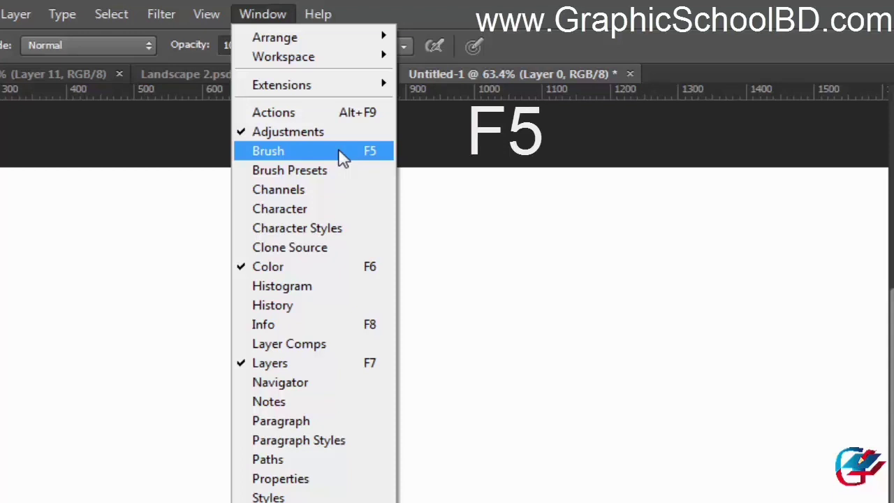
{"action": "left_click", "coordinate": [306, 151]}
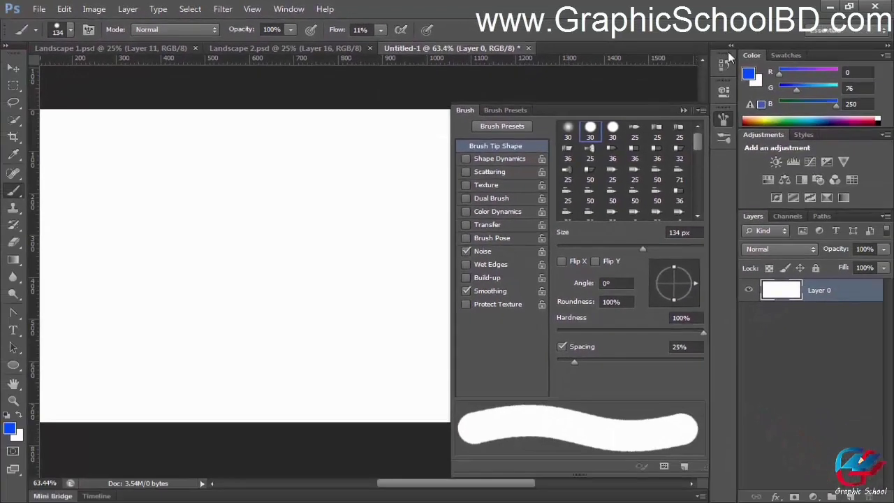
{"action": "left_click", "coordinate": [728, 116]}
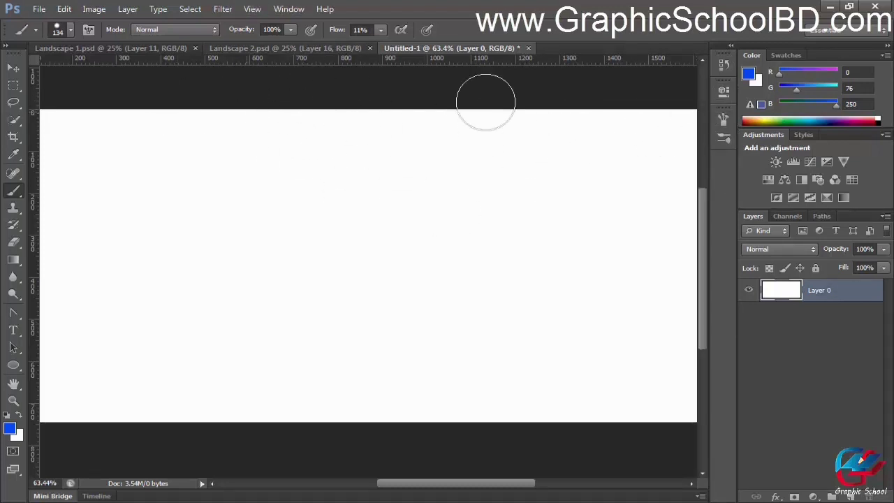
- Display the colour swatches in place of the colour sliders and expand the Brush panel beside the canvas
{"action": "left_click_drag", "start_coordinate": [593, 117], "coordinate": [779, 57]}
{"action": "left_click", "coordinate": [724, 119]}
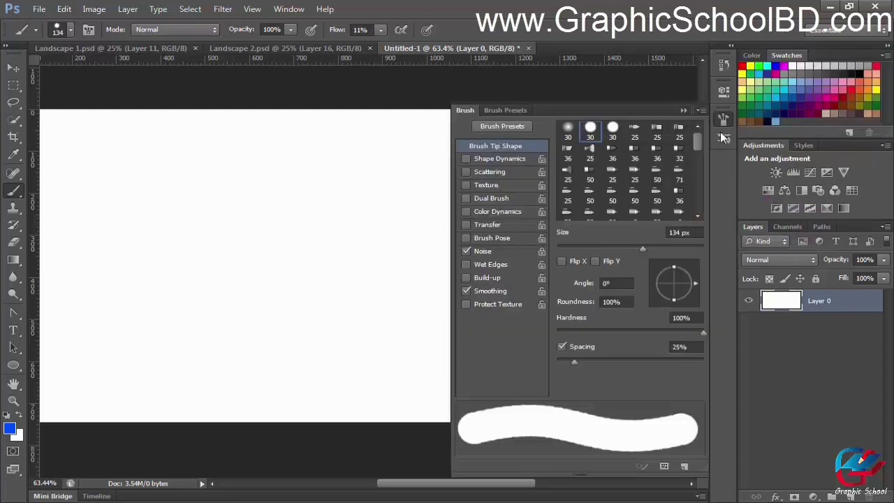
{"action": "left_click", "coordinate": [466, 110]}
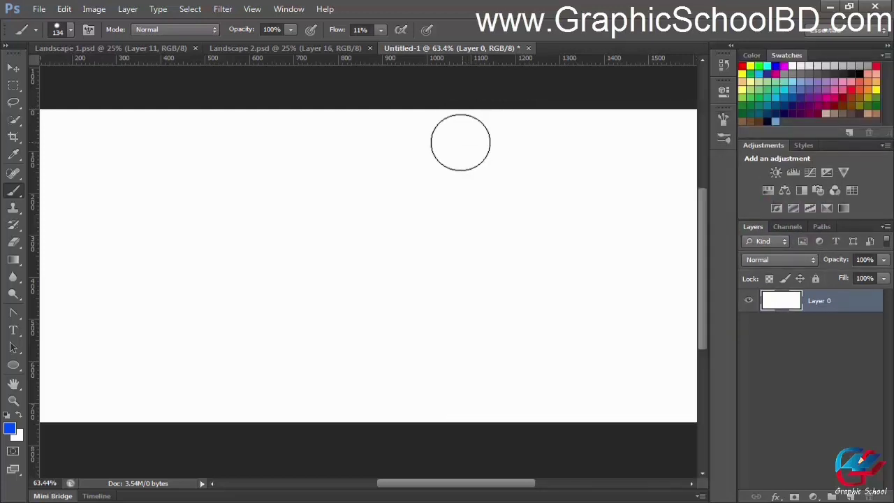
{"action": "left_click", "coordinate": [724, 118]}
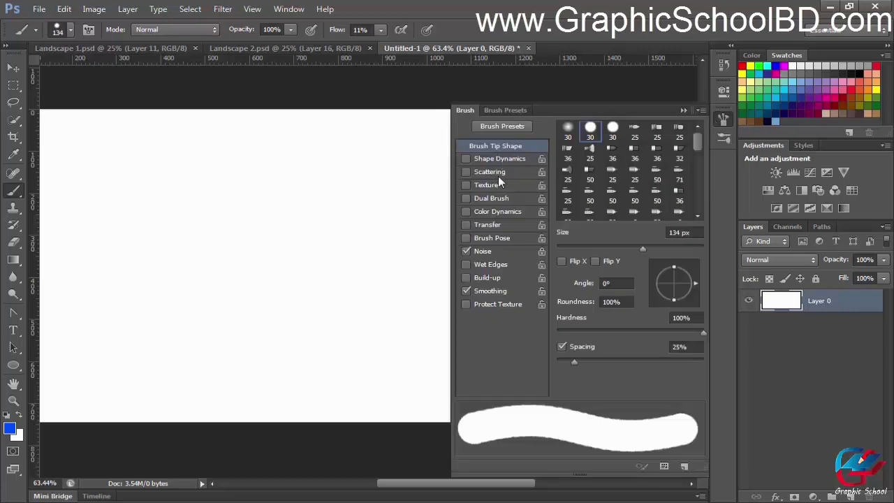
- Choose the 134 px grass brush tip and close the preset picker, keeping the Brush panel open
{"action": "left_click", "coordinate": [61, 30]}
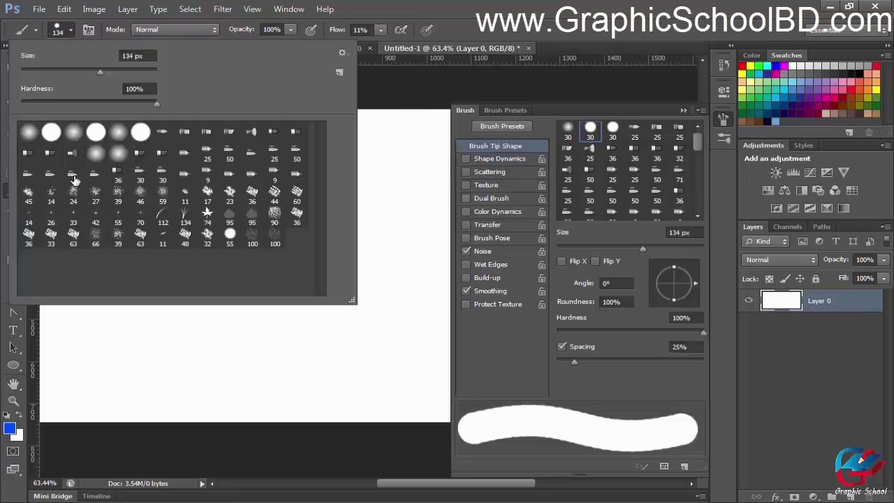
{"action": "left_click", "coordinate": [186, 214]}
{"action": "left_click", "coordinate": [466, 10]}
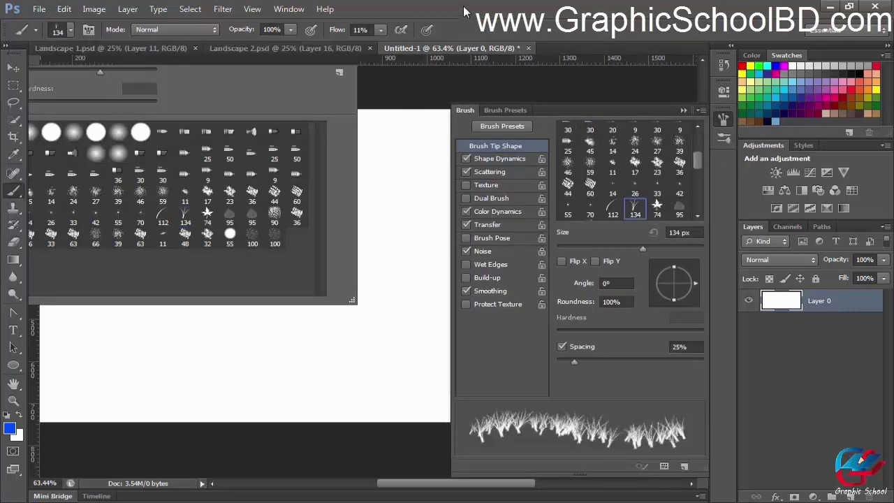
- Paint a row of grass at 11% flow, show the Shape Dynamics settings, and paint another row below it at 100% flow
{"action": "mouse_move", "coordinate": [90, 161]}
{"action": "left_mouse_down"}
{"action": "mouse_move", "coordinate": [281, 164]}
{"action": "mouse_move", "coordinate": [99, 166]}
{"action": "left_mouse_up"}
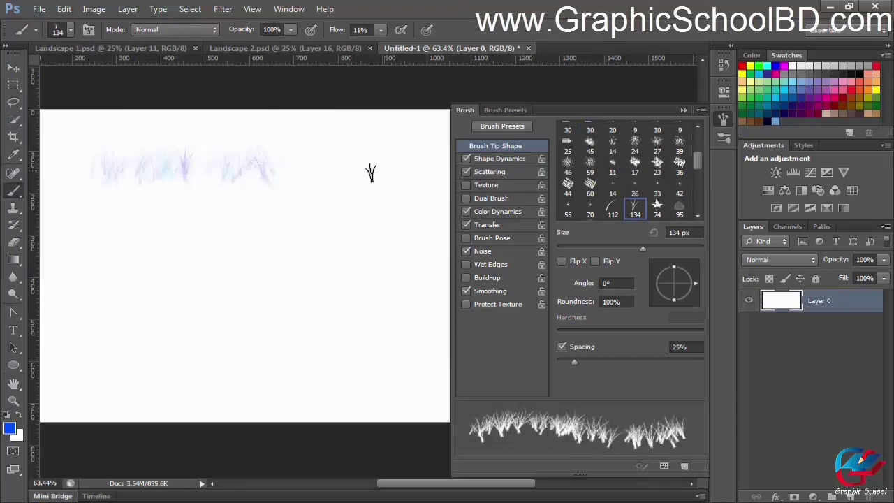
{"action": "left_click", "coordinate": [499, 159]}
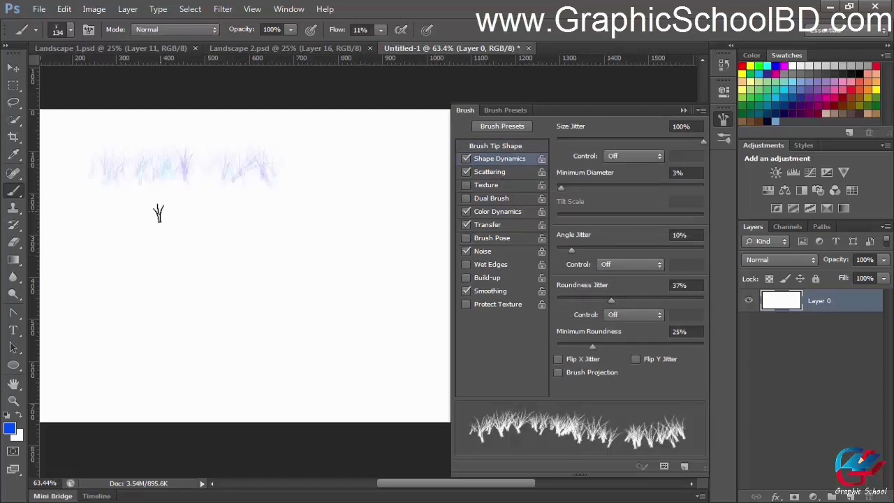
{"action": "left_click", "coordinate": [380, 29]}
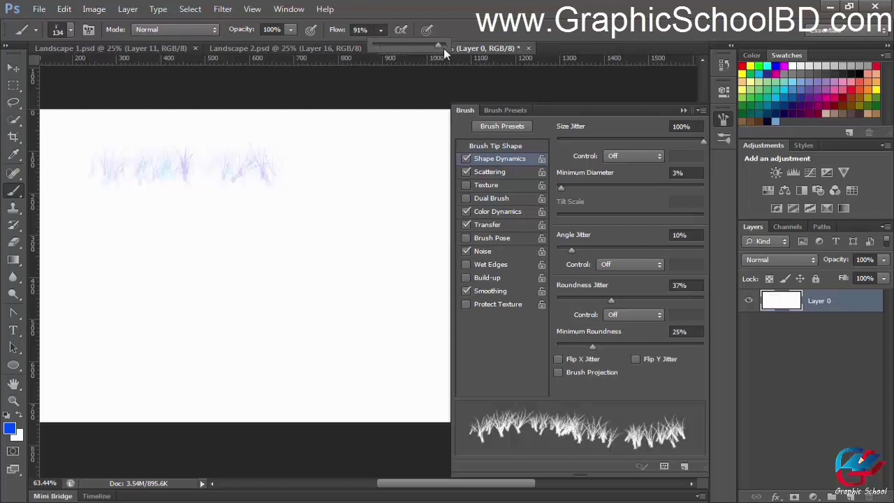
{"action": "mouse_move", "coordinate": [148, 203]}
{"action": "left_mouse_down"}
{"action": "mouse_move", "coordinate": [235, 193]}
{"action": "mouse_move", "coordinate": [311, 205]}
{"action": "left_mouse_up"}
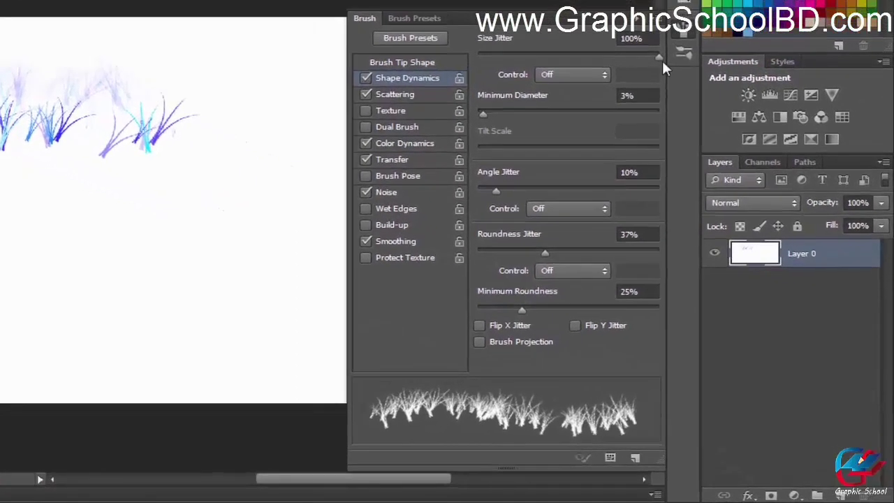
- Compare Size Jitter at 0% and at 100% by painting a separate row of grass with each value
{"action": "left_click_drag", "start_coordinate": [703, 141], "coordinate": [684, 141]}
{"action": "left_click_drag", "start_coordinate": [638, 61], "coordinate": [656, 57]}
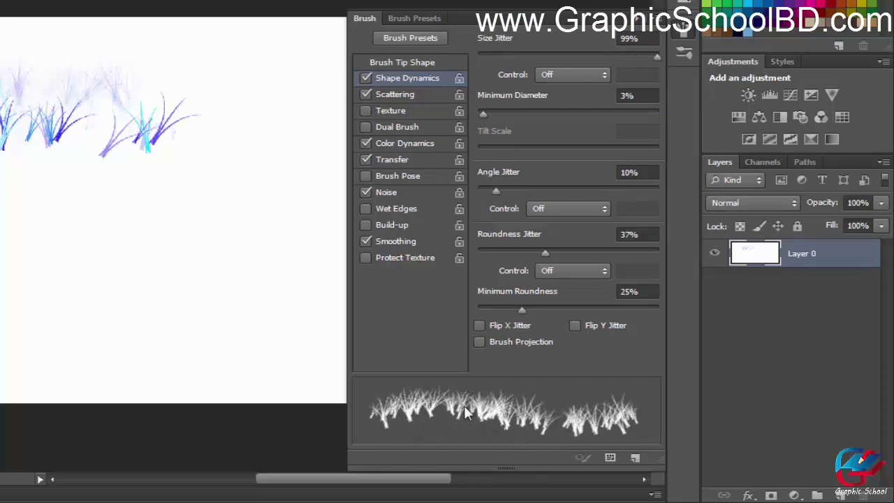
{"action": "mouse_move", "coordinate": [653, 53]}
{"action": "left_mouse_down"}
{"action": "mouse_move", "coordinate": [461, 58]}
{"action": "mouse_move", "coordinate": [638, 55]}
{"action": "mouse_move", "coordinate": [480, 47]}
{"action": "mouse_move", "coordinate": [493, 73]}
{"action": "left_mouse_up"}
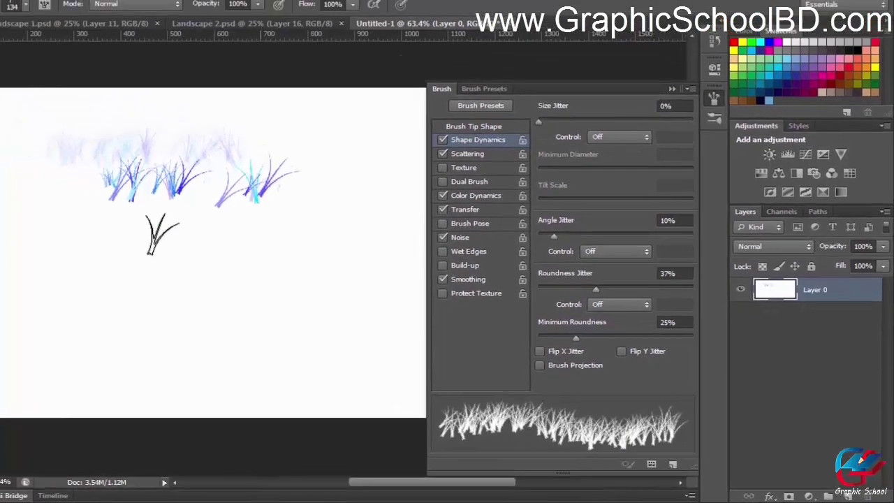
{"action": "mouse_move", "coordinate": [53, 269]}
{"action": "left_mouse_down"}
{"action": "mouse_move", "coordinate": [225, 281]}
{"action": "mouse_move", "coordinate": [330, 271]}
{"action": "left_mouse_up"}
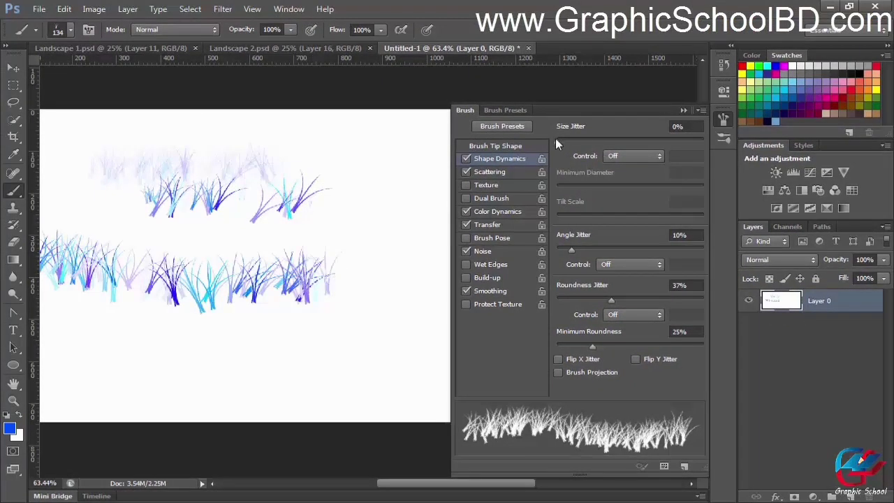
{"action": "left_click_drag", "start_coordinate": [556, 140], "coordinate": [708, 136]}
{"action": "left_click_drag", "start_coordinate": [135, 339], "coordinate": [364, 339]}
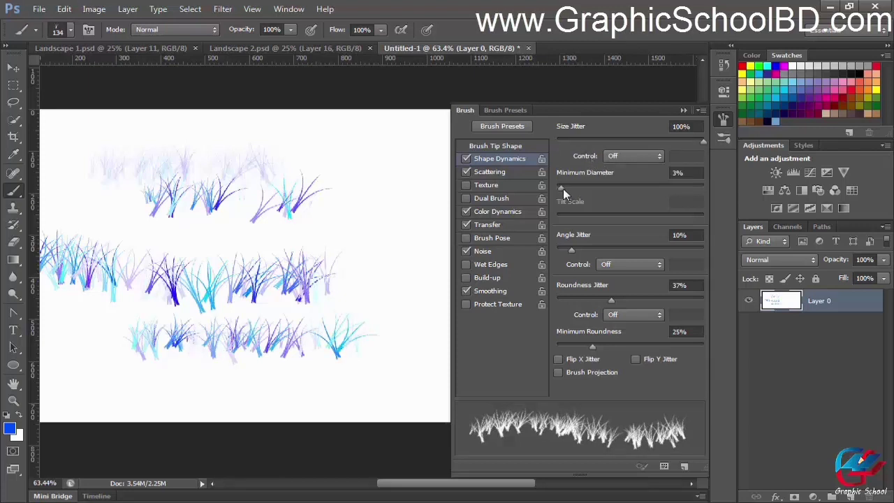
- Set Minimum Diameter to 72%, test Angle Jitter at 59% with a loose stroke, and raise Angle Jitter to 72%
{"action": "mouse_move", "coordinate": [563, 188]}
{"action": "left_mouse_down"}
{"action": "mouse_move", "coordinate": [673, 191]}
{"action": "mouse_move", "coordinate": [576, 194]}
{"action": "mouse_move", "coordinate": [662, 191]}
{"action": "left_mouse_up"}
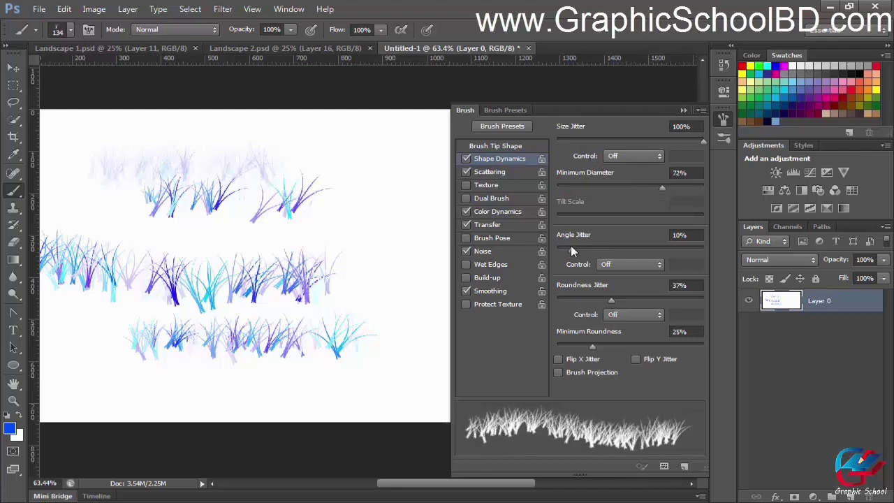
{"action": "left_click_drag", "start_coordinate": [571, 248], "coordinate": [642, 248]}
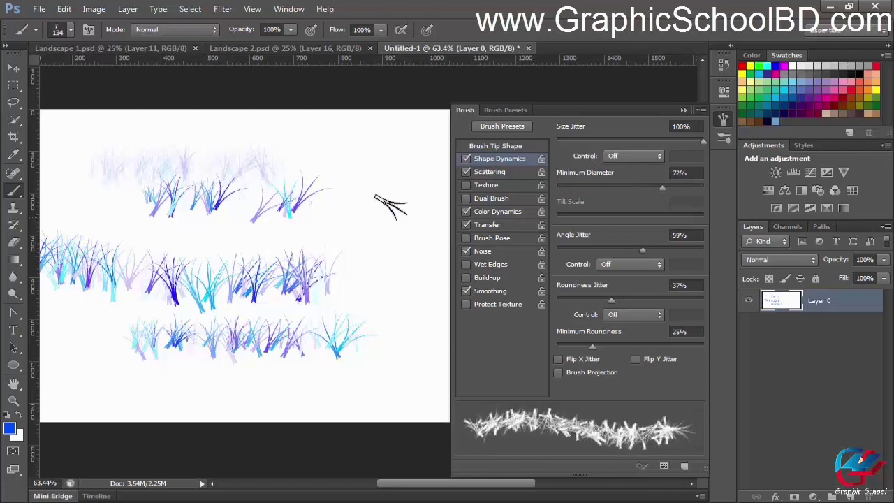
{"action": "mouse_move", "coordinate": [390, 206]}
{"action": "left_mouse_down"}
{"action": "mouse_move", "coordinate": [316, 167]}
{"action": "mouse_move", "coordinate": [275, 173]}
{"action": "mouse_move", "coordinate": [299, 212]}
{"action": "mouse_move", "coordinate": [389, 239]}
{"action": "mouse_move", "coordinate": [394, 213]}
{"action": "left_mouse_up"}
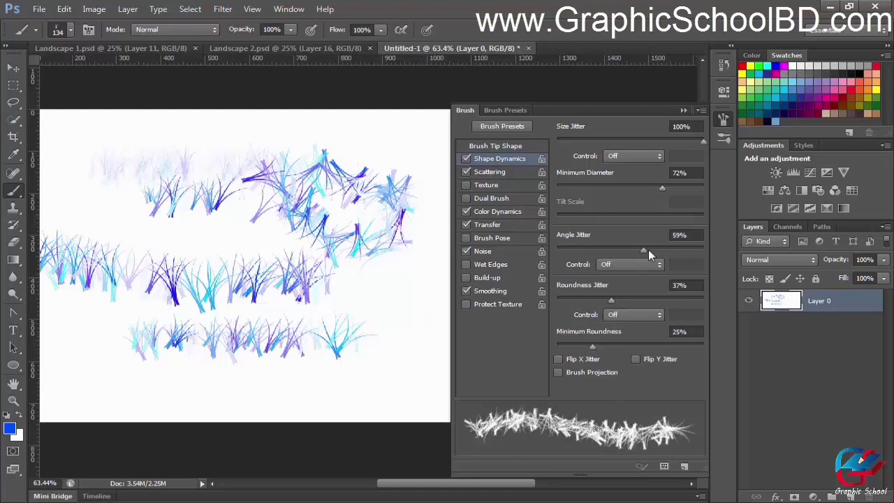
{"action": "mouse_move", "coordinate": [639, 249]}
{"action": "left_mouse_down"}
{"action": "mouse_move", "coordinate": [582, 248]}
{"action": "mouse_move", "coordinate": [662, 250]}
{"action": "left_mouse_up"}
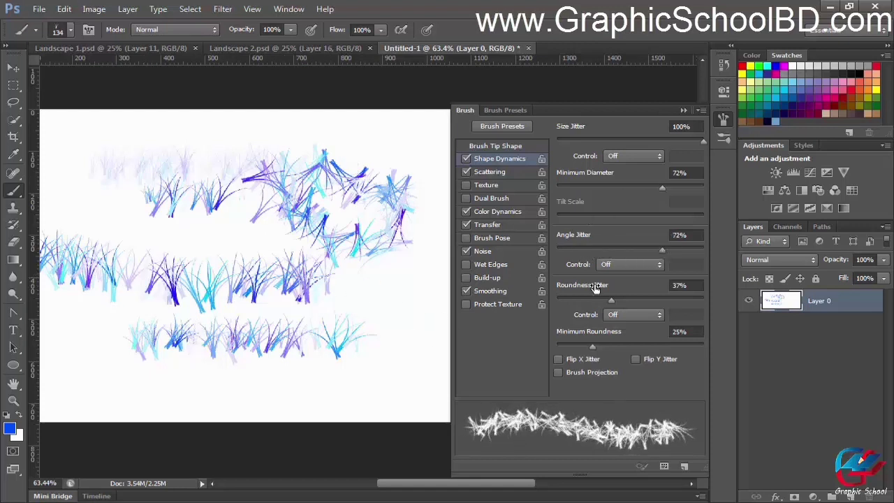
- Test Roundness Jitter at 92% with a grass stroke, lower it to 23%, and adjust Minimum Roundness
{"action": "mouse_move", "coordinate": [611, 300]}
{"action": "left_mouse_down"}
{"action": "mouse_move", "coordinate": [580, 298]}
{"action": "mouse_move", "coordinate": [691, 301]}
{"action": "left_mouse_up"}
{"action": "mouse_move", "coordinate": [399, 286]}
{"action": "left_mouse_down"}
{"action": "mouse_move", "coordinate": [386, 323]}
{"action": "mouse_move", "coordinate": [404, 353]}
{"action": "left_mouse_up"}
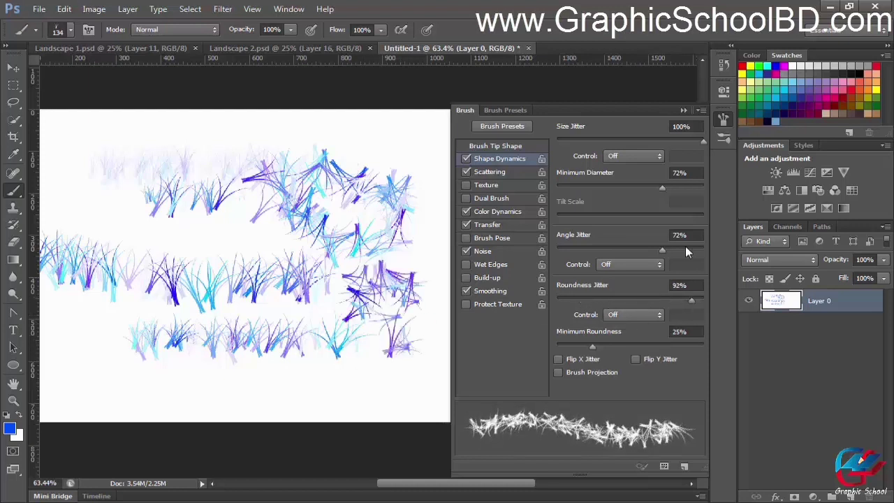
{"action": "left_click_drag", "start_coordinate": [690, 298], "coordinate": [602, 299]}
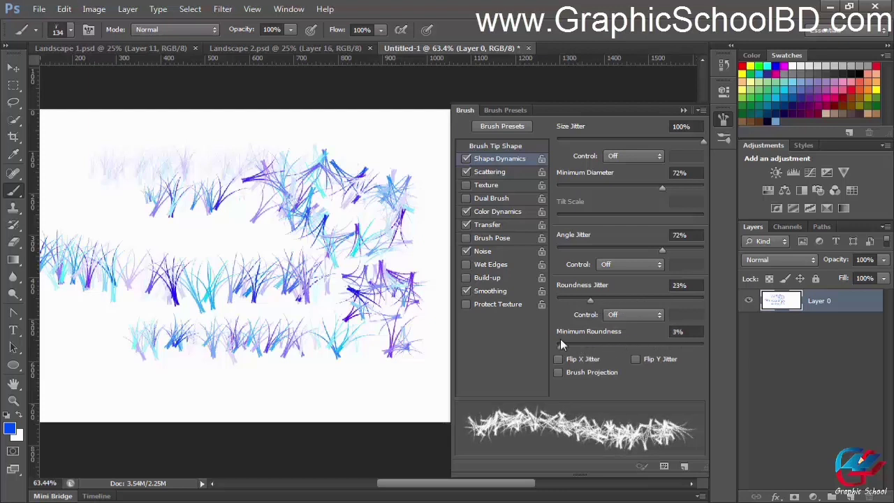
{"action": "mouse_move", "coordinate": [560, 343]}
{"action": "left_mouse_down"}
{"action": "mouse_move", "coordinate": [694, 343]}
{"action": "mouse_move", "coordinate": [672, 347]}
{"action": "left_mouse_up"}
- Set Scatter to 829% in the Scattering settings, clear the canvas, and paint a widely scattered test stroke
{"action": "left_click", "coordinate": [508, 171]}
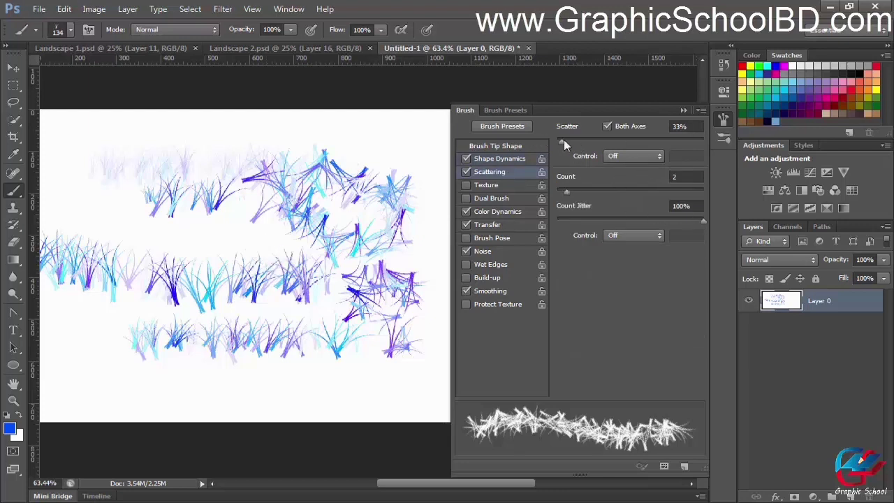
{"action": "left_click_drag", "start_coordinate": [564, 140], "coordinate": [678, 138]}
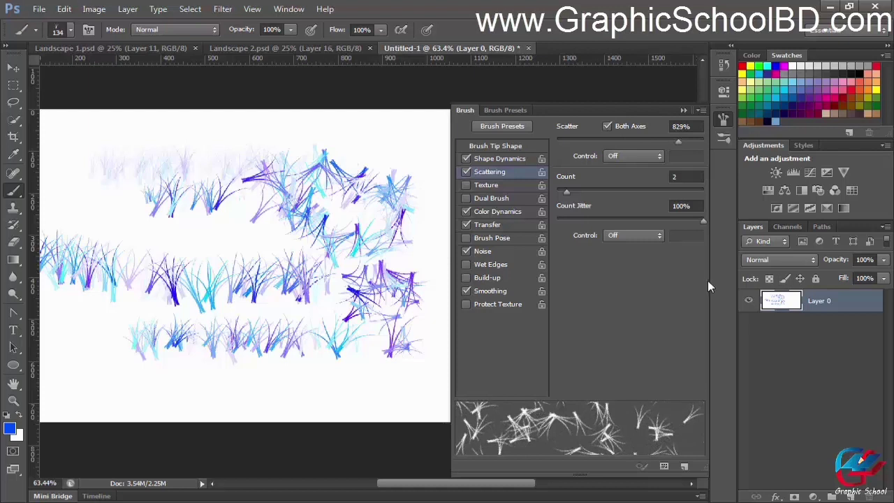
{"action": "key", "text": "Delete"}
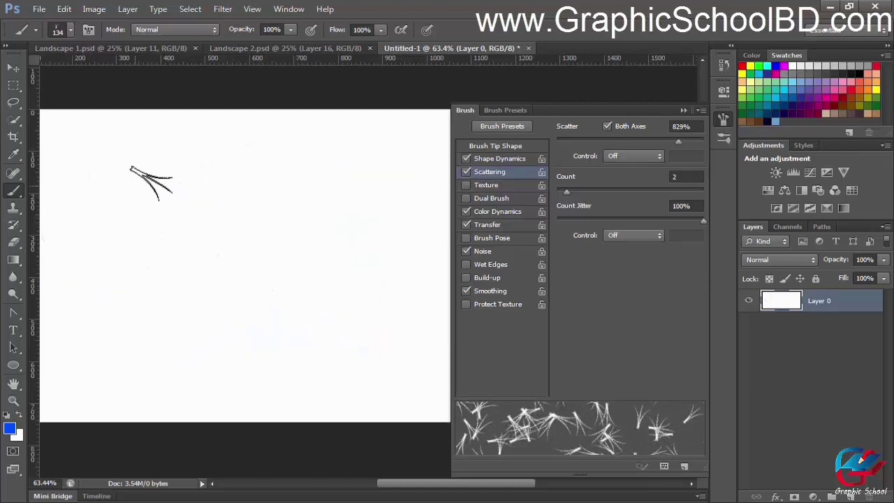
{"action": "left_click_drag", "start_coordinate": [149, 175], "coordinate": [254, 176]}
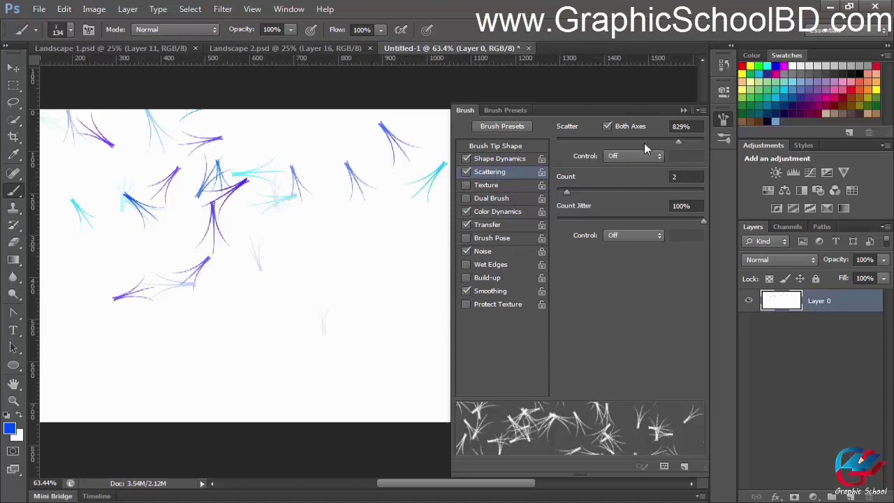
- Lower Scatter to 24% and paint a tighter row of grass in the lower part of the canvas
{"action": "left_click_drag", "start_coordinate": [680, 140], "coordinate": [560, 140]}
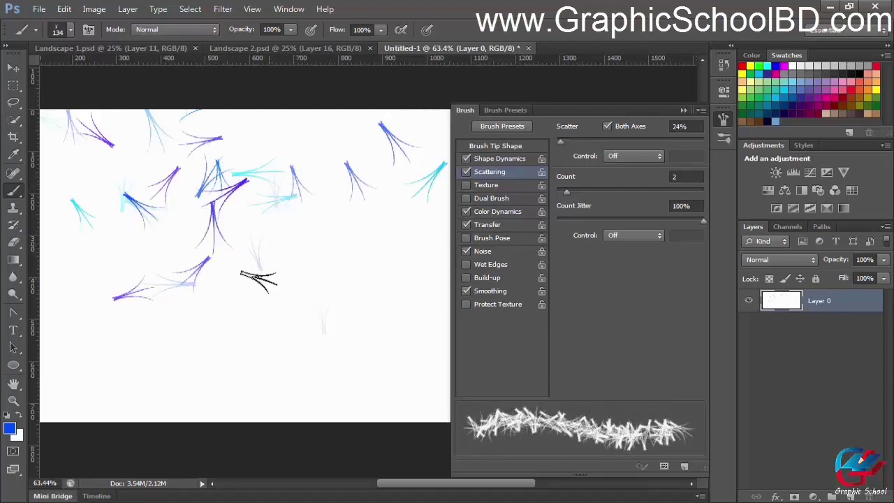
{"action": "left_click", "coordinate": [208, 332]}
{"action": "left_click_drag", "start_coordinate": [250, 334], "coordinate": [378, 312]}
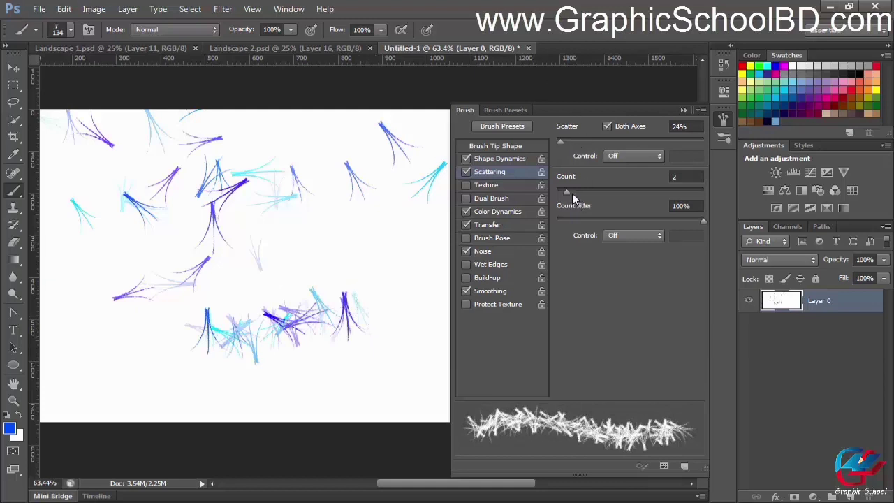
- Clear the canvas and compare scattering Counts of 16 and 2 by painting one stroke with each
{"action": "key", "text": "ctrl+BackSpace"}
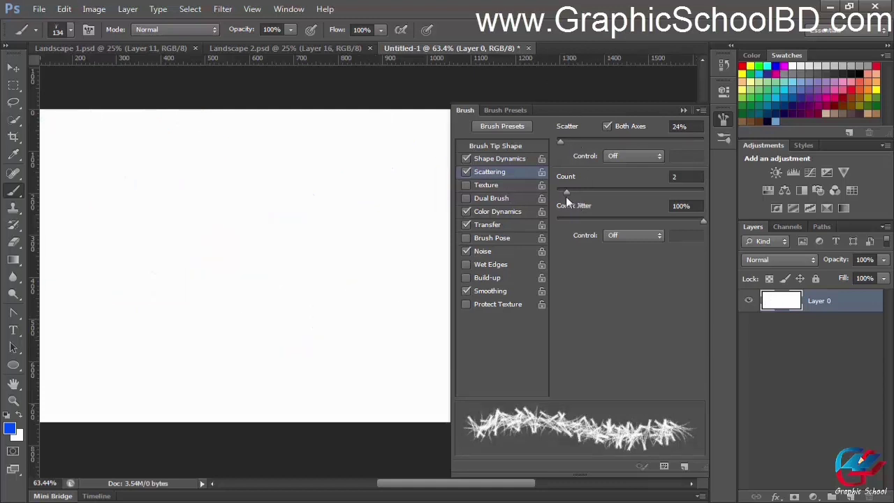
{"action": "left_click_drag", "start_coordinate": [569, 188], "coordinate": [703, 194]}
{"action": "mouse_move", "coordinate": [88, 239]}
{"action": "left_mouse_down"}
{"action": "mouse_move", "coordinate": [202, 228]}
{"action": "mouse_move", "coordinate": [321, 201]}
{"action": "mouse_move", "coordinate": [318, 210]}
{"action": "left_mouse_up"}
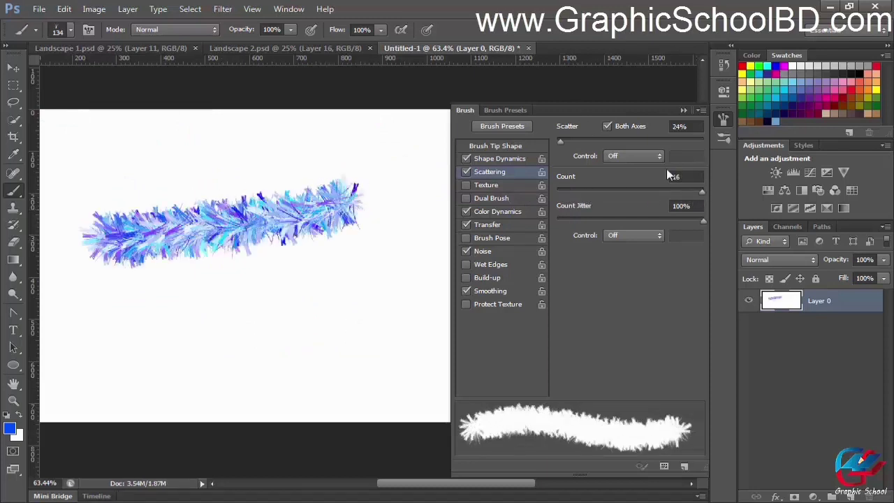
{"action": "left_click_drag", "start_coordinate": [665, 193], "coordinate": [565, 194]}
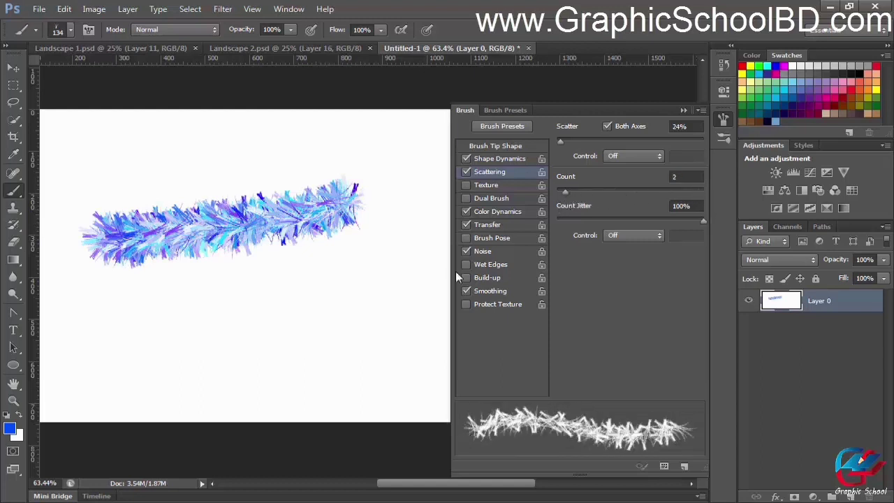
{"action": "mouse_move", "coordinate": [140, 325]}
{"action": "left_mouse_down"}
{"action": "mouse_move", "coordinate": [218, 347]}
{"action": "mouse_move", "coordinate": [314, 339]}
{"action": "mouse_move", "coordinate": [372, 261]}
{"action": "mouse_move", "coordinate": [405, 257]}
{"action": "left_mouse_up"}
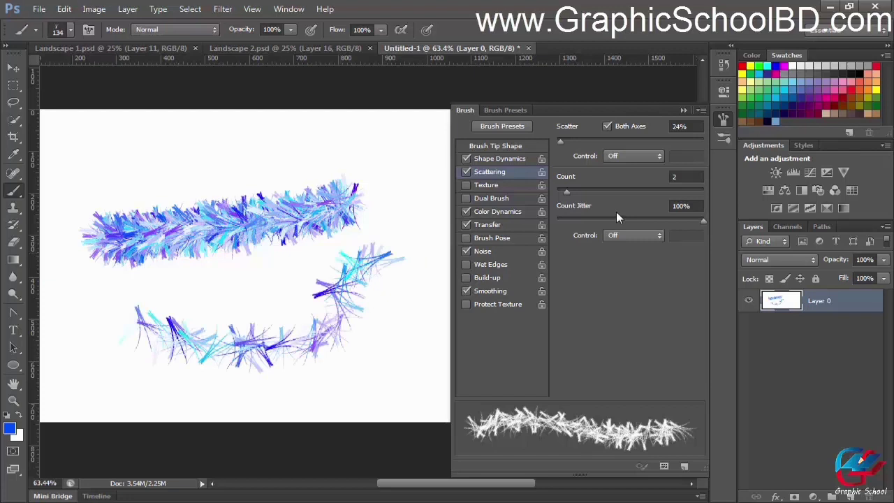
- Enable Texture, clear the canvas, set the texture Scale to 20% and Brightness to 113, and paint looping test strokes
{"action": "left_click", "coordinate": [514, 187]}
{"action": "key", "text": "ctrl+BackSpace"}
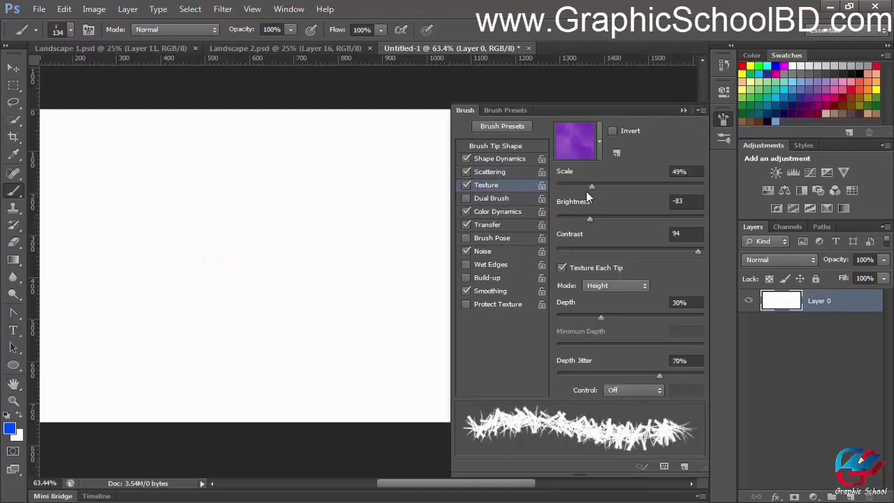
{"action": "mouse_move", "coordinate": [590, 188]}
{"action": "left_mouse_down"}
{"action": "mouse_move", "coordinate": [650, 187]}
{"action": "mouse_move", "coordinate": [553, 188]}
{"action": "mouse_move", "coordinate": [679, 212]}
{"action": "mouse_move", "coordinate": [606, 214]}
{"action": "mouse_move", "coordinate": [680, 213]}
{"action": "left_mouse_up"}
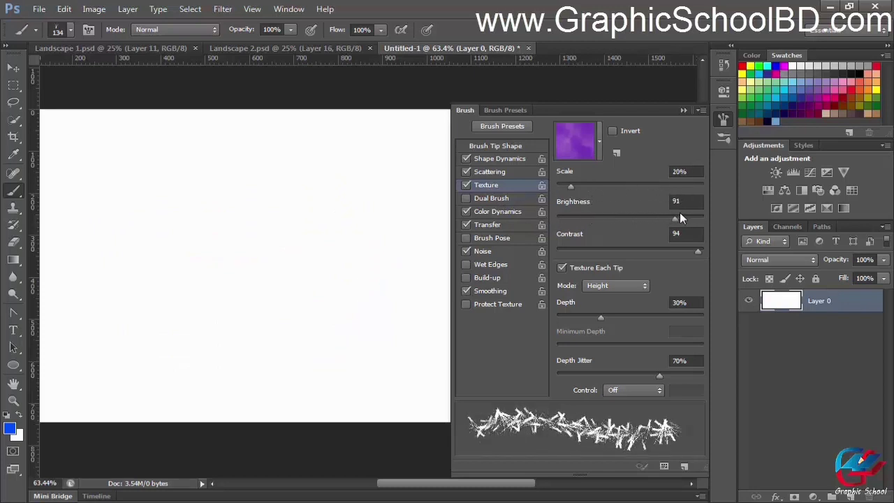
{"action": "mouse_move", "coordinate": [110, 209]}
{"action": "left_mouse_down"}
{"action": "mouse_move", "coordinate": [391, 191]}
{"action": "mouse_move", "coordinate": [243, 237]}
{"action": "mouse_move", "coordinate": [105, 236]}
{"action": "mouse_move", "coordinate": [101, 228]}
{"action": "mouse_move", "coordinate": [374, 161]}
{"action": "mouse_move", "coordinate": [313, 150]}
{"action": "mouse_move", "coordinate": [398, 200]}
{"action": "left_mouse_up"}
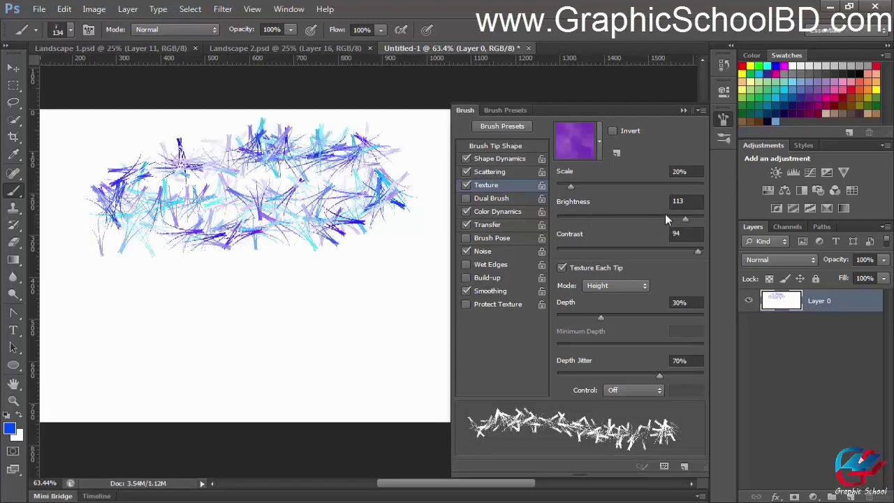
- Lower the texture Brightness to -140 and paint a comparison stroke beneath the previous ones
{"action": "left_click_drag", "start_coordinate": [693, 216], "coordinate": [562, 218]}
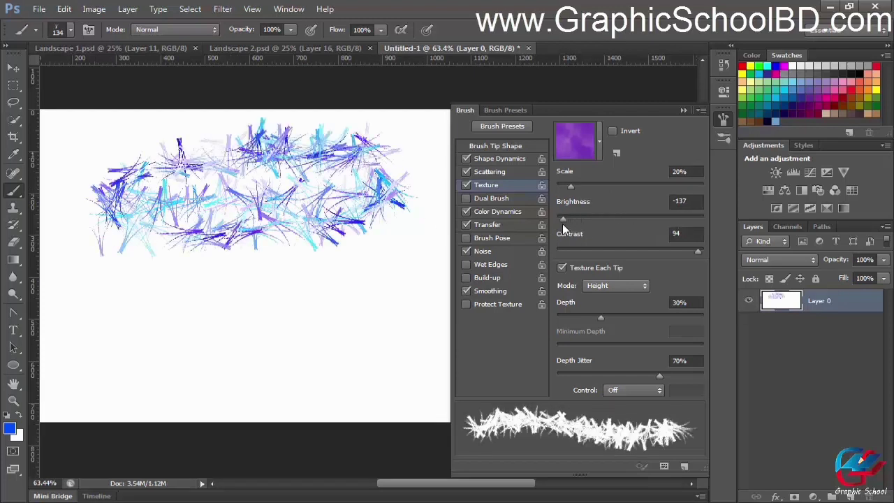
{"action": "mouse_move", "coordinate": [123, 310]}
{"action": "left_mouse_down"}
{"action": "mouse_move", "coordinate": [254, 329]}
{"action": "mouse_move", "coordinate": [376, 281]}
{"action": "mouse_move", "coordinate": [379, 346]}
{"action": "mouse_move", "coordinate": [204, 363]}
{"action": "left_mouse_up"}
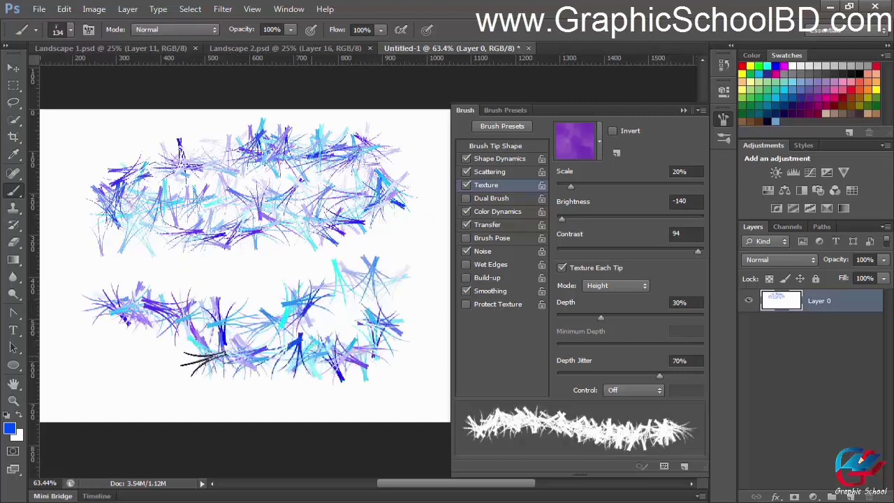
{"action": "scroll", "coordinate": [211, 211], "scroll_direction": "up", "scroll_amount": 6}
{"action": "scroll", "coordinate": [209, 203], "scroll_direction": "down", "scroll_amount": 6}
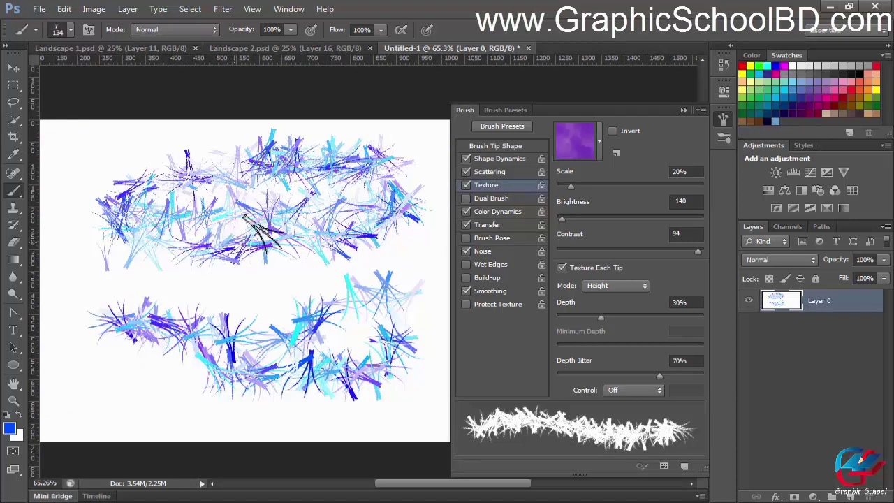
- Enable Dual Brush and browse the list of secondary brush tips
{"action": "left_click", "coordinate": [513, 199]}
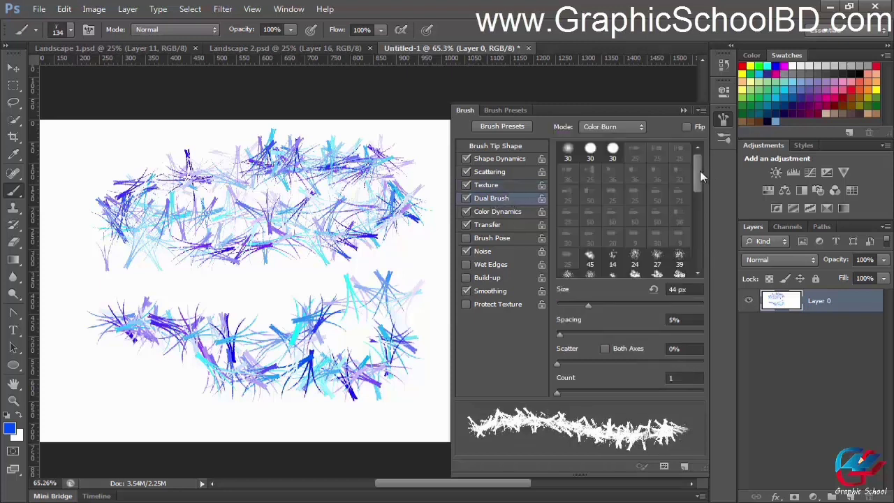
{"action": "mouse_move", "coordinate": [699, 170]}
{"action": "left_mouse_down"}
{"action": "mouse_move", "coordinate": [696, 254]}
{"action": "mouse_move", "coordinate": [697, 194]}
{"action": "mouse_move", "coordinate": [704, 228]}
{"action": "left_mouse_up"}
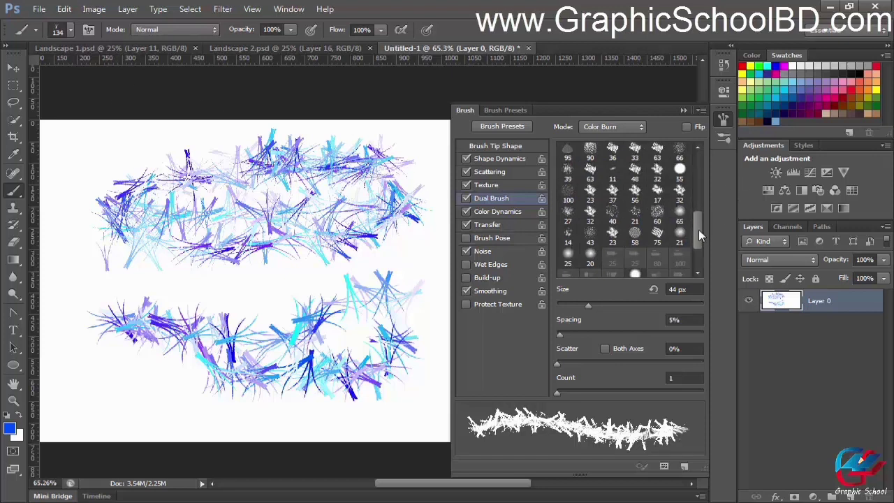
{"action": "left_click_drag", "start_coordinate": [698, 230], "coordinate": [700, 214]}
- Set Color Dynamics to 47% Hue Jitter, 29% Saturation Jitter and +57% Purity, viewing the Transfer settings in between
{"action": "left_click", "coordinate": [506, 212]}
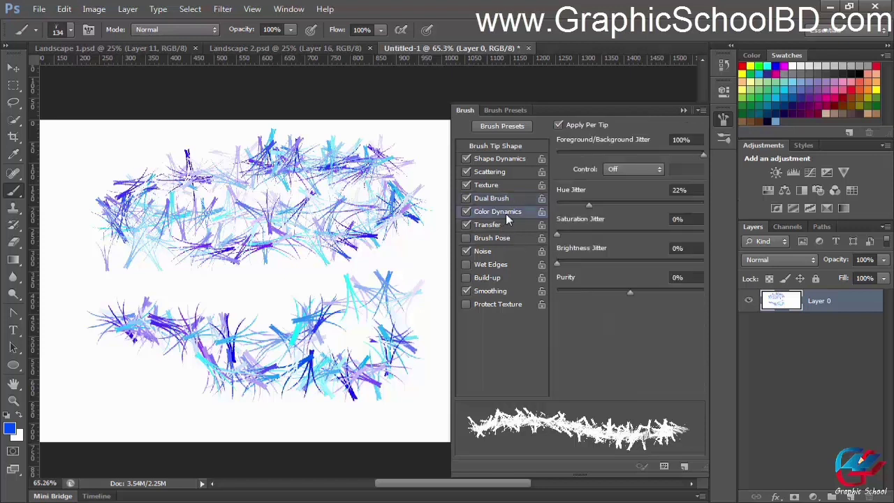
{"action": "mouse_move", "coordinate": [588, 204]}
{"action": "left_mouse_down"}
{"action": "mouse_move", "coordinate": [631, 205]}
{"action": "mouse_move", "coordinate": [579, 207]}
{"action": "mouse_move", "coordinate": [625, 205]}
{"action": "left_mouse_up"}
{"action": "left_click_drag", "start_coordinate": [556, 234], "coordinate": [677, 233]}
{"action": "left_click", "coordinate": [513, 225]}
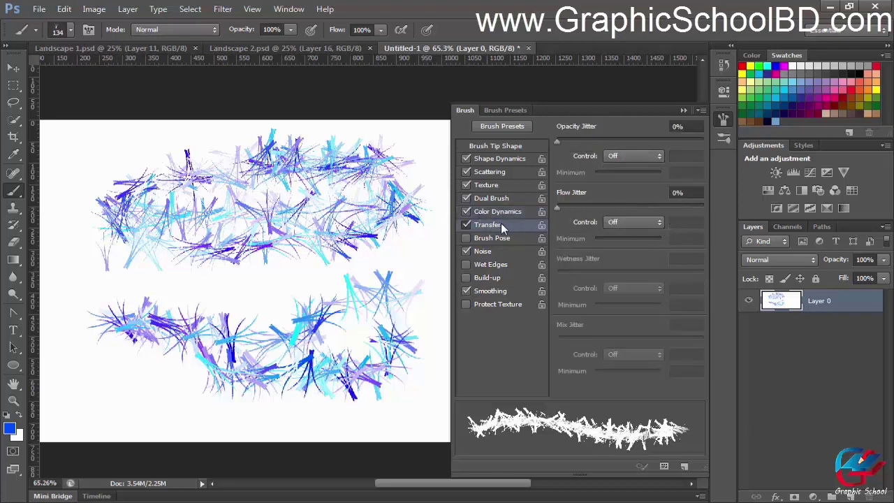
{"action": "left_click", "coordinate": [517, 212]}
{"action": "mouse_move", "coordinate": [557, 263]}
{"action": "left_mouse_down"}
{"action": "mouse_move", "coordinate": [613, 263]}
{"action": "mouse_move", "coordinate": [558, 264]}
{"action": "left_mouse_up"}
{"action": "left_click_drag", "start_coordinate": [630, 293], "coordinate": [677, 294]}
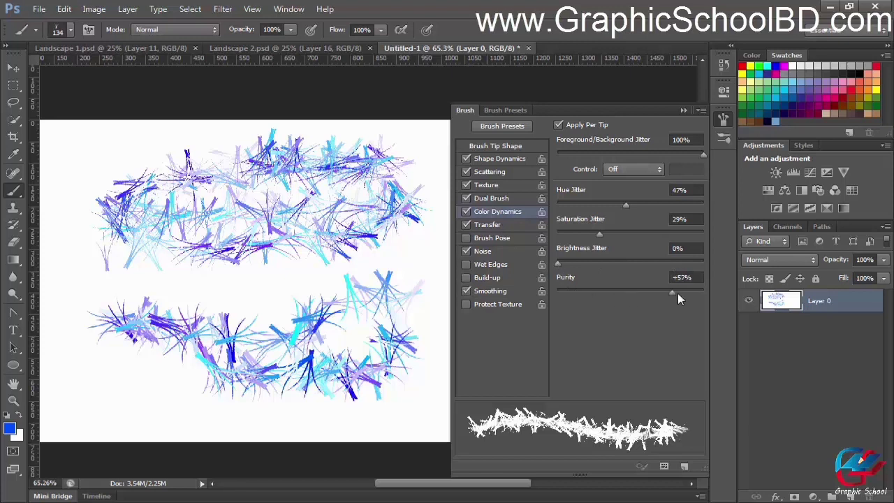
- In Color Dynamics, set Purity to +65%, Foreground/Background Jitter to 44% with Fade control, and Hue Jitter to 61%
{"action": "left_click", "coordinate": [678, 293]}
{"action": "left_click_drag", "start_coordinate": [672, 155], "coordinate": [565, 155]}
{"action": "left_click_drag", "start_coordinate": [613, 202], "coordinate": [557, 203]}
{"action": "left_click", "coordinate": [628, 170]}
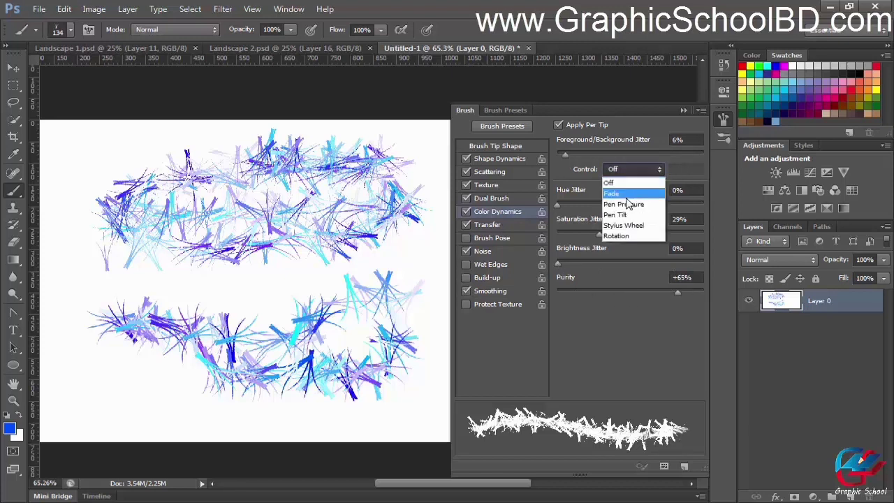
{"action": "left_click", "coordinate": [628, 193]}
{"action": "left_click_drag", "start_coordinate": [565, 155], "coordinate": [621, 158]}
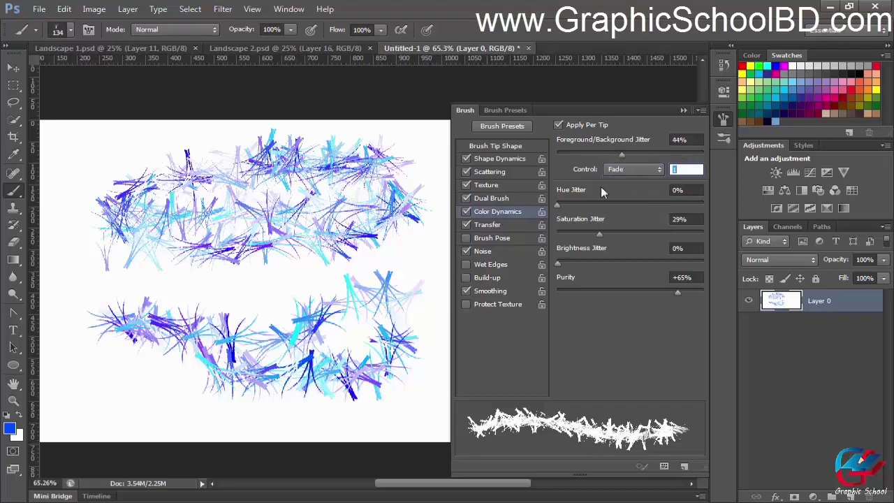
{"action": "left_click_drag", "start_coordinate": [558, 204], "coordinate": [646, 202]}
{"action": "left_click", "coordinate": [645, 168]}
{"action": "left_click", "coordinate": [644, 168]}
- Turn off Shape Dynamics, Scattering, Texture and Dual Brush, leaving Color Dynamics enabled for the brush
{"action": "left_click", "coordinate": [475, 159]}
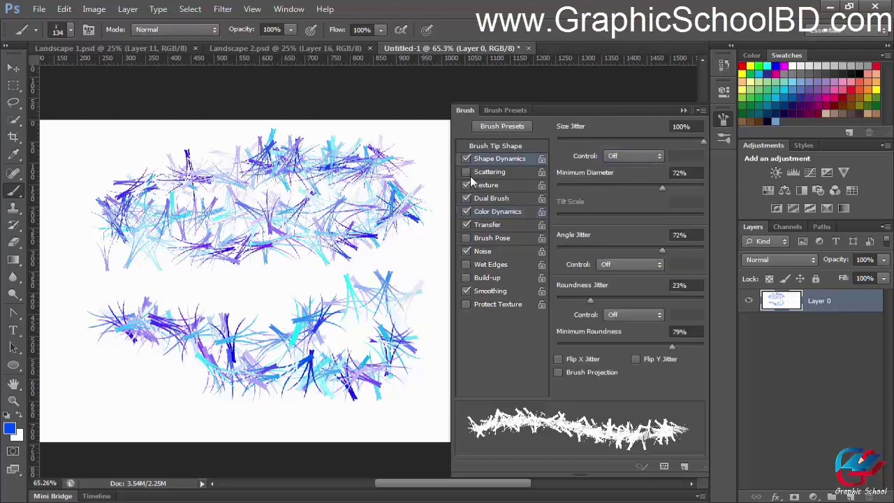
{"action": "left_click", "coordinate": [466, 172]}
{"action": "left_click", "coordinate": [466, 185]}
{"action": "left_click", "coordinate": [466, 198]}
{"action": "left_click", "coordinate": [466, 211]}
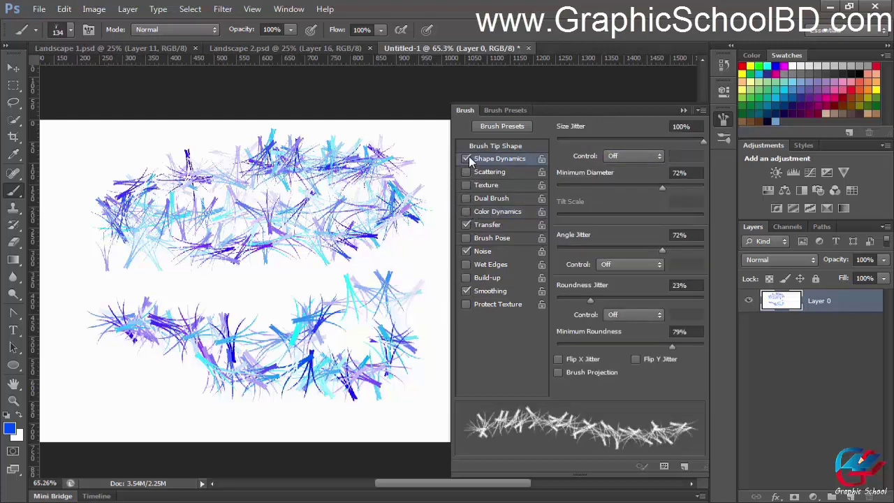
{"action": "left_click", "coordinate": [466, 159]}
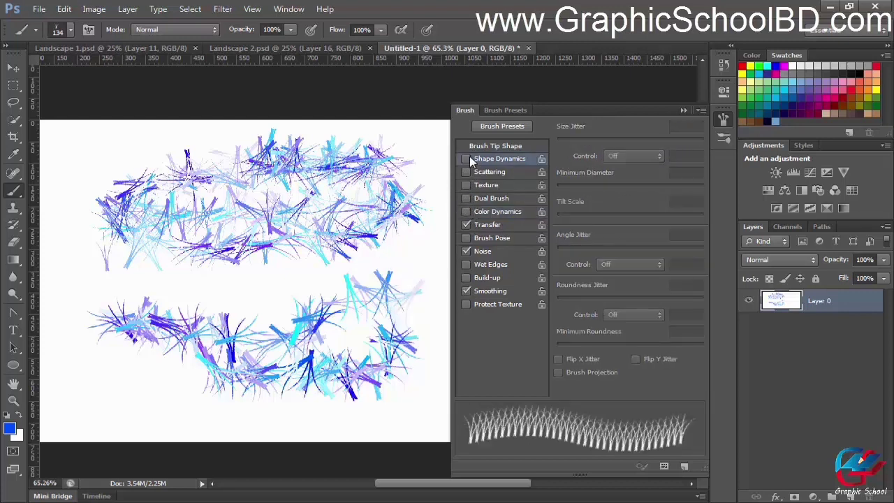
{"action": "left_click", "coordinate": [481, 209]}
{"action": "left_click", "coordinate": [485, 219]}
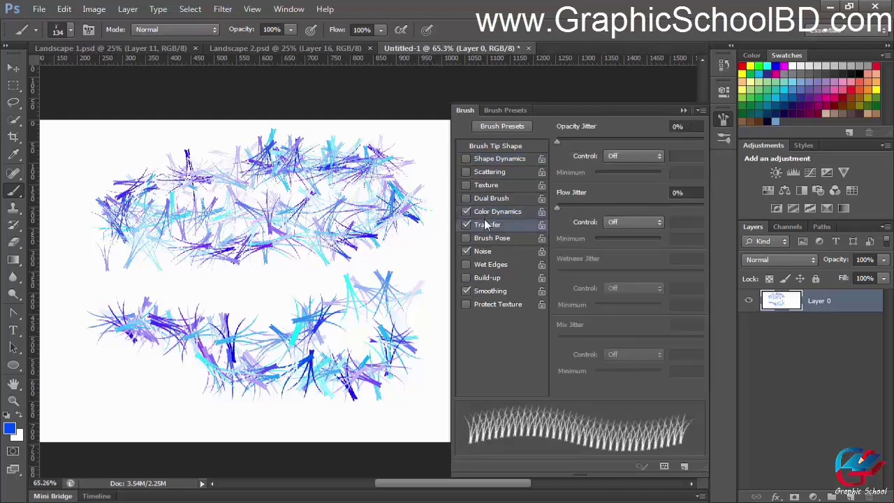
- Clear the canvas and set the Color Dynamics Foreground/Background Jitter to 86%
{"action": "key", "text": "ctrl+BackSpace"}
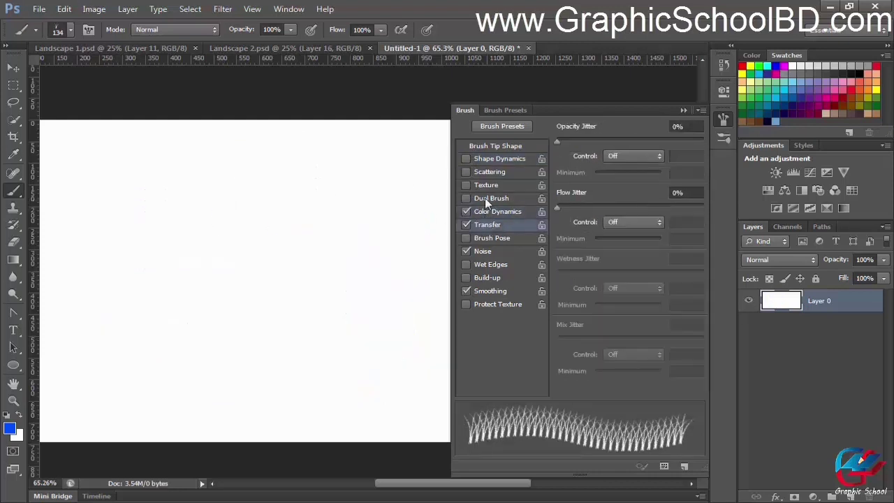
{"action": "left_click", "coordinate": [500, 216]}
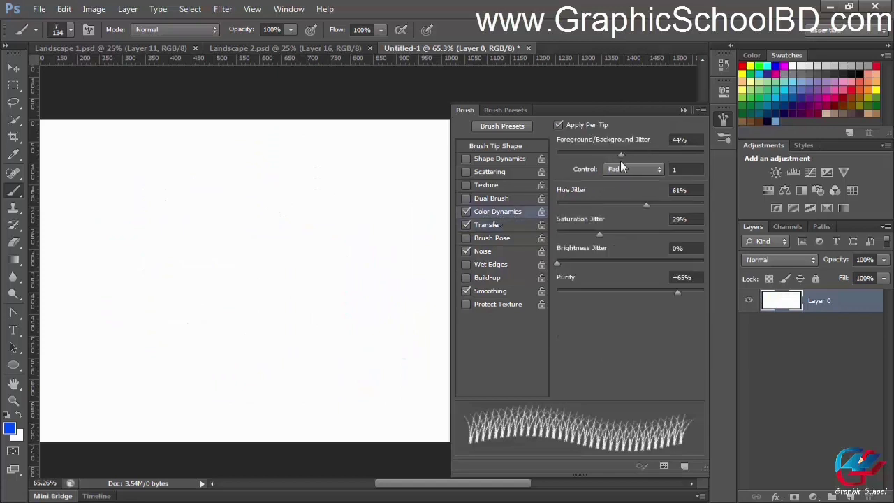
{"action": "left_click_drag", "start_coordinate": [621, 161], "coordinate": [684, 155]}
- Stamp separate grass tufts in a loose row across the upper part of the canvas to test the color variation
{"action": "left_click", "coordinate": [105, 197]}
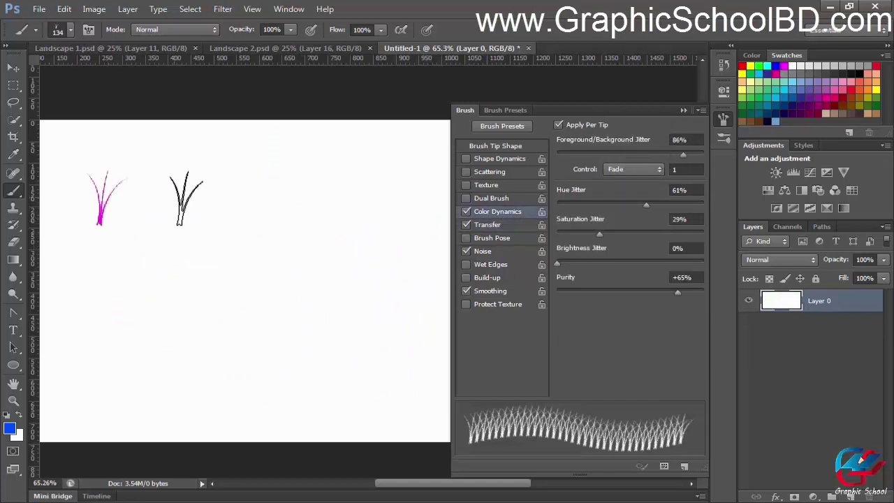
{"action": "left_click", "coordinate": [341, 194]}
{"action": "left_click", "coordinate": [108, 200]}
{"action": "left_click", "coordinate": [307, 200]}
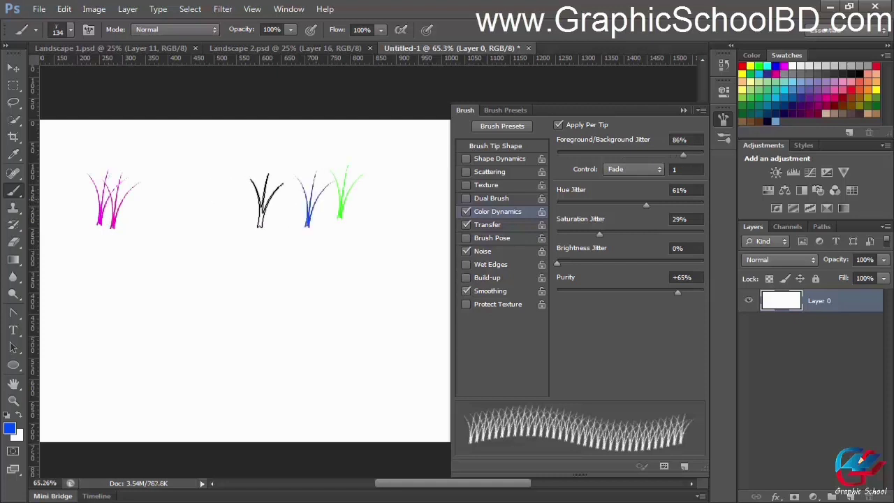
{"action": "left_click", "coordinate": [137, 206]}
{"action": "left_click", "coordinate": [241, 209]}
{"action": "left_click", "coordinate": [129, 208]}
{"action": "left_click", "coordinate": [200, 208]}
{"action": "left_click", "coordinate": [326, 204]}
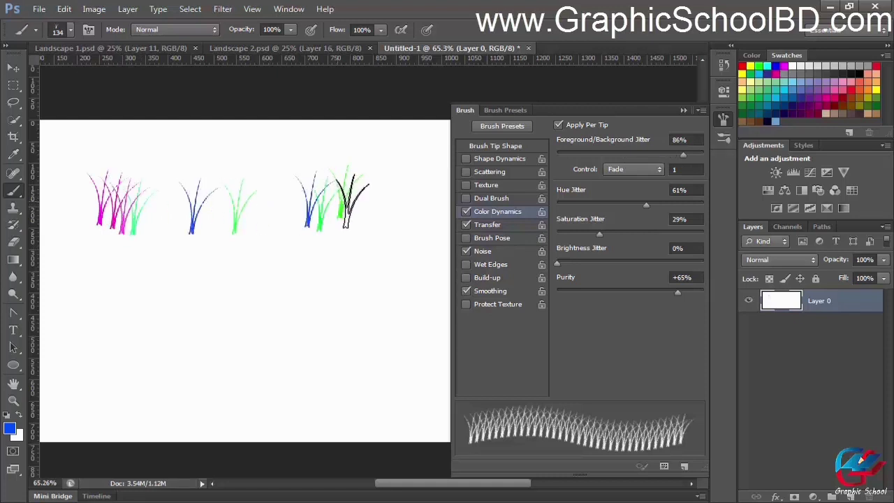
{"action": "left_click", "coordinate": [368, 200]}
{"action": "left_click", "coordinate": [366, 175]}
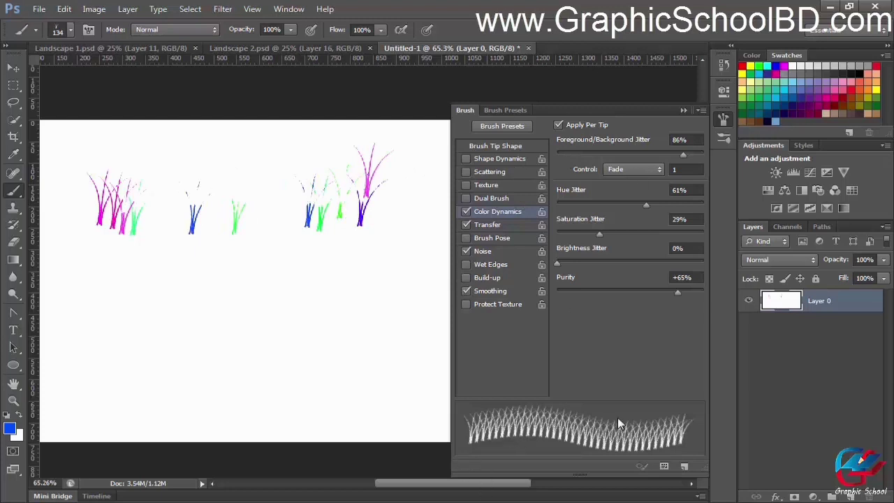
- Switch the Foreground/Background Jitter control to Off and paint a dense multicolored grass patch below the stamped tufts
{"action": "left_click", "coordinate": [625, 170]}
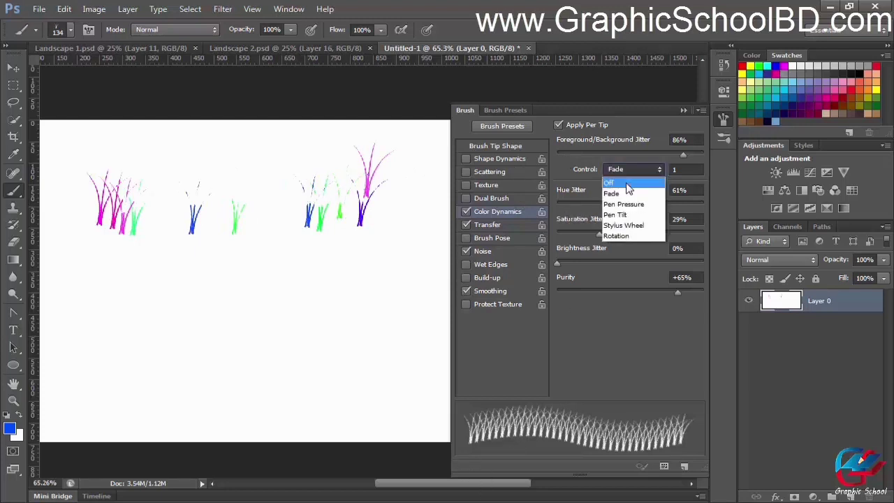
{"action": "left_click", "coordinate": [615, 175]}
{"action": "mouse_move", "coordinate": [136, 283]}
{"action": "left_mouse_down"}
{"action": "mouse_move", "coordinate": [394, 278]}
{"action": "mouse_move", "coordinate": [320, 324]}
{"action": "mouse_move", "coordinate": [144, 335]}
{"action": "mouse_move", "coordinate": [121, 322]}
{"action": "mouse_move", "coordinate": [325, 285]}
{"action": "mouse_move", "coordinate": [91, 298]}
{"action": "mouse_move", "coordinate": [174, 315]}
{"action": "mouse_move", "coordinate": [237, 307]}
{"action": "left_mouse_up"}
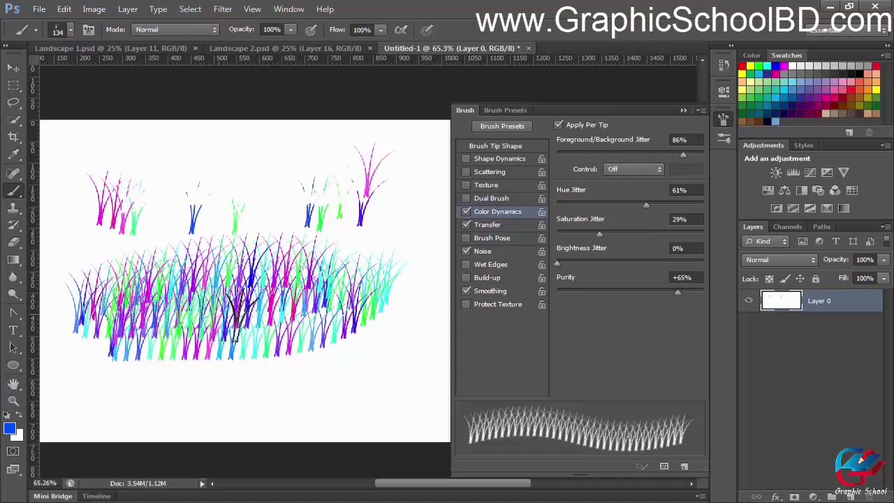
{"action": "left_click", "coordinate": [629, 168]}
{"action": "left_click", "coordinate": [631, 169]}
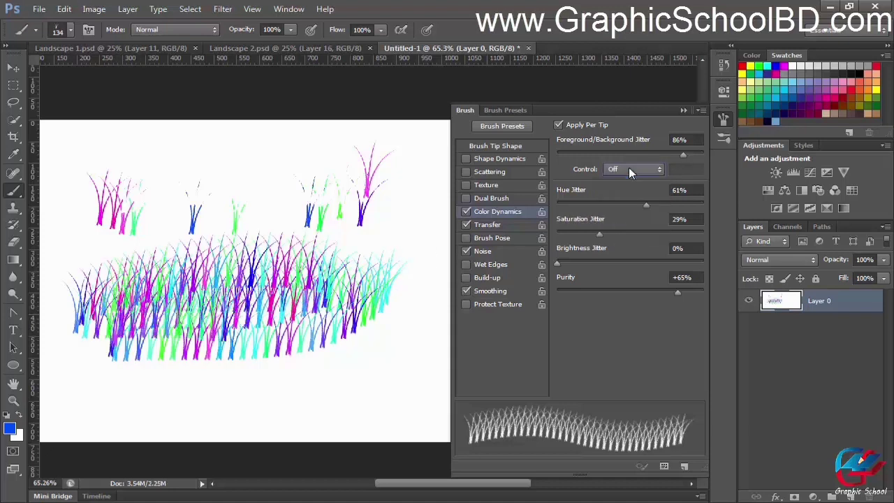
{"action": "left_click", "coordinate": [632, 168]}
{"action": "left_click", "coordinate": [622, 169]}
- Set Hue Jitter to 0% and paint one grass row above and one below the multicolored patch
{"action": "left_click_drag", "start_coordinate": [646, 205], "coordinate": [557, 205]}
{"action": "left_click_drag", "start_coordinate": [101, 150], "coordinate": [365, 150]}
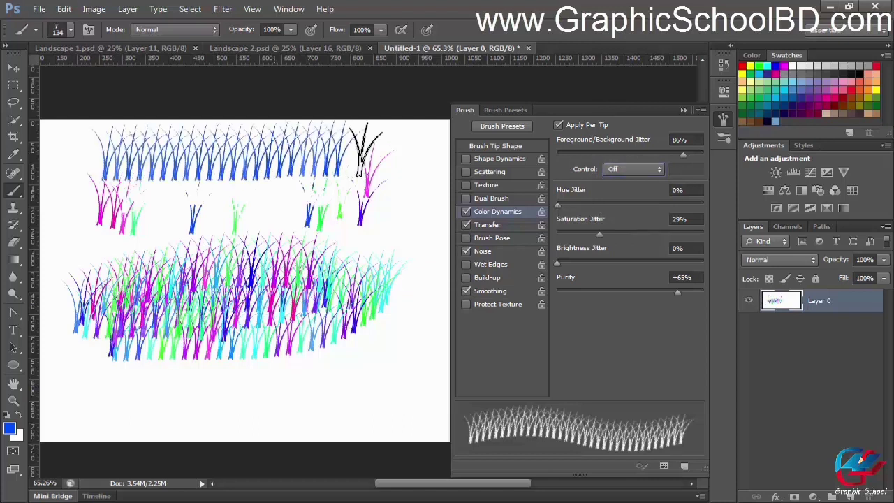
{"action": "mouse_move", "coordinate": [122, 382]}
{"action": "left_mouse_down"}
{"action": "mouse_move", "coordinate": [292, 388]}
{"action": "mouse_move", "coordinate": [370, 383]}
{"action": "left_mouse_up"}
{"action": "scroll", "coordinate": [248, 305], "scroll_direction": "up", "scroll_amount": 2}
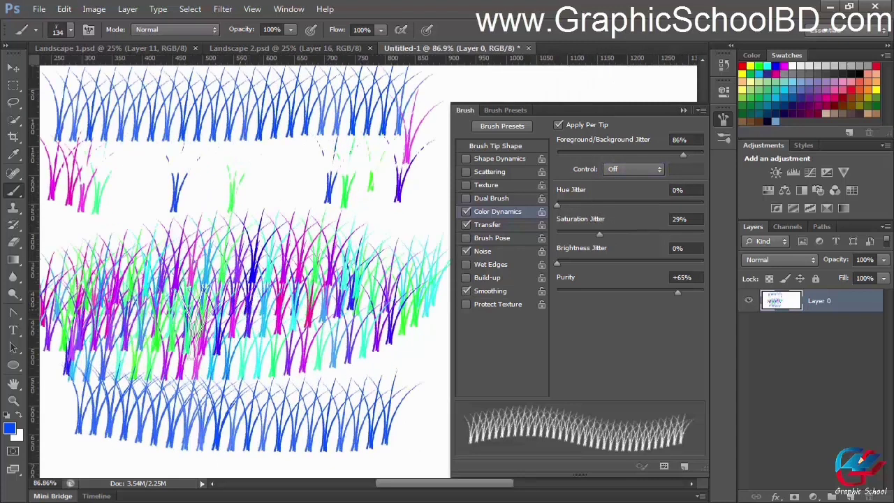
{"action": "scroll", "coordinate": [241, 300], "scroll_direction": "down", "scroll_amount": 2}
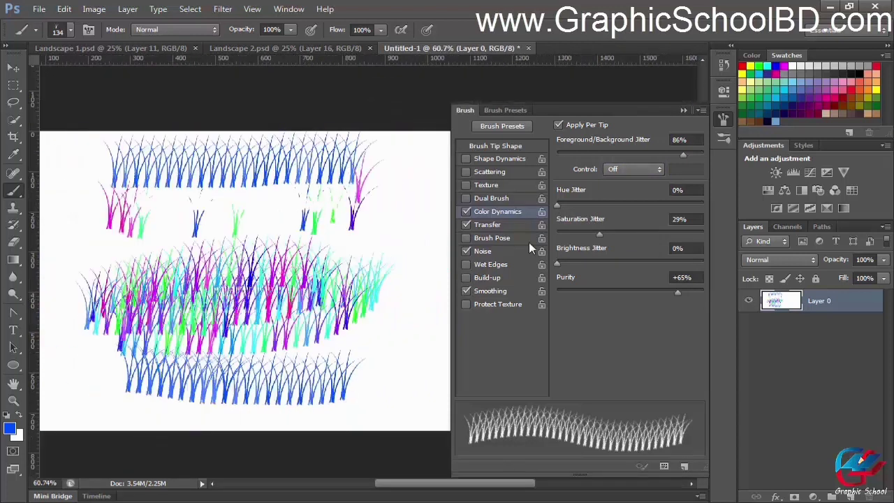
- Set Hue Jitter to 86% and paint a grass row over the stamped tufts
{"action": "left_click_drag", "start_coordinate": [558, 202], "coordinate": [681, 202]}
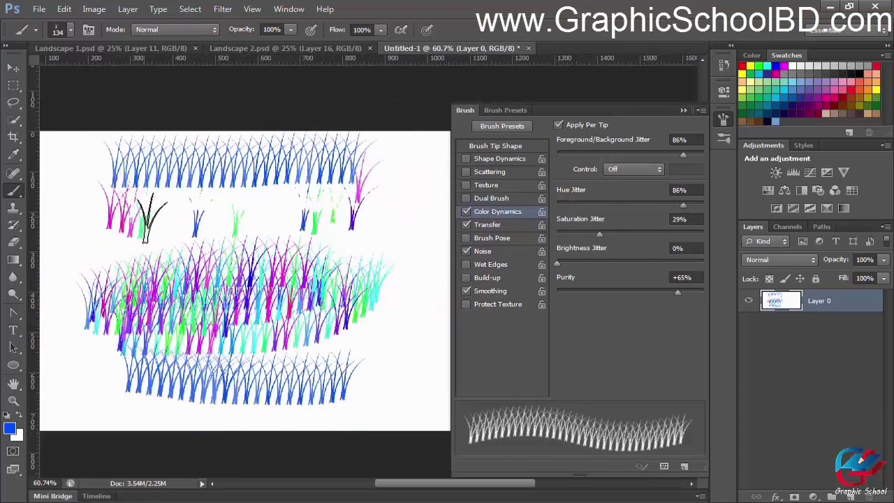
{"action": "left_click_drag", "start_coordinate": [147, 217], "coordinate": [388, 215]}
{"action": "scroll", "coordinate": [365, 259], "scroll_direction": "down", "scroll_amount": 2}
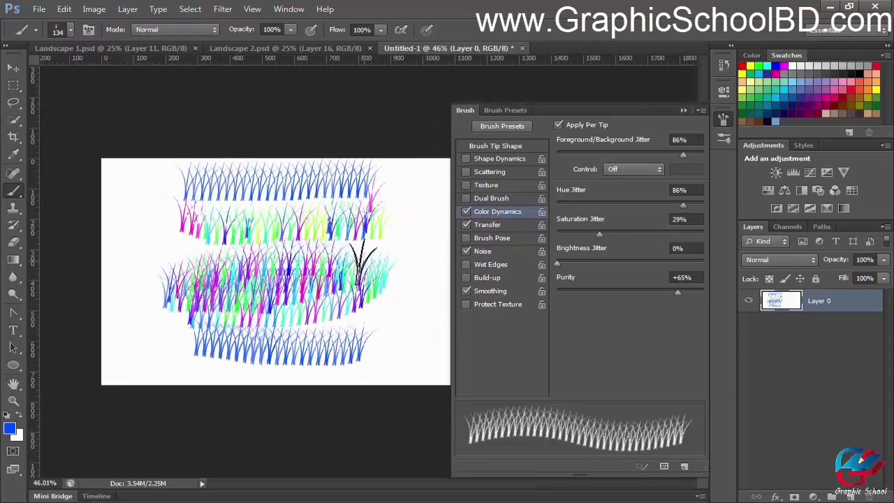
- Clear the canvas, set Saturation Jitter to 85%, and paint a test grass row near the canvas's upper edge
{"action": "key", "text": "ctrl+BackSpace"}
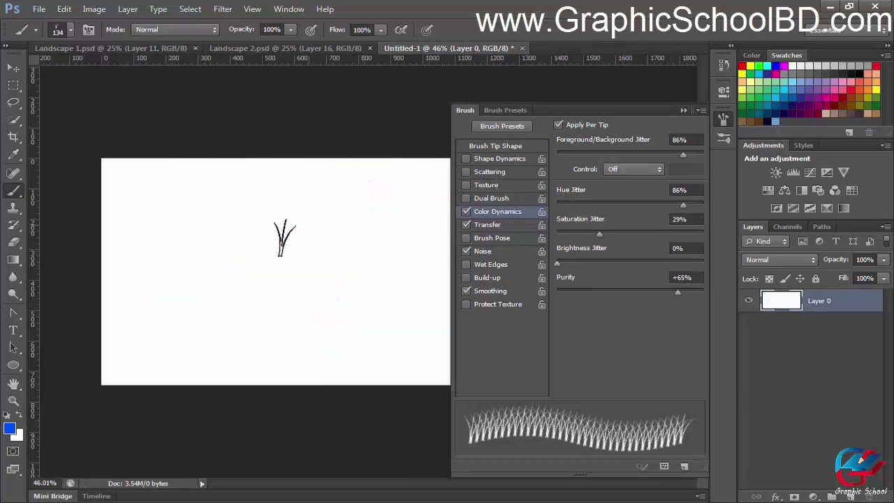
{"action": "scroll", "coordinate": [283, 239], "scroll_direction": "up", "scroll_amount": 2}
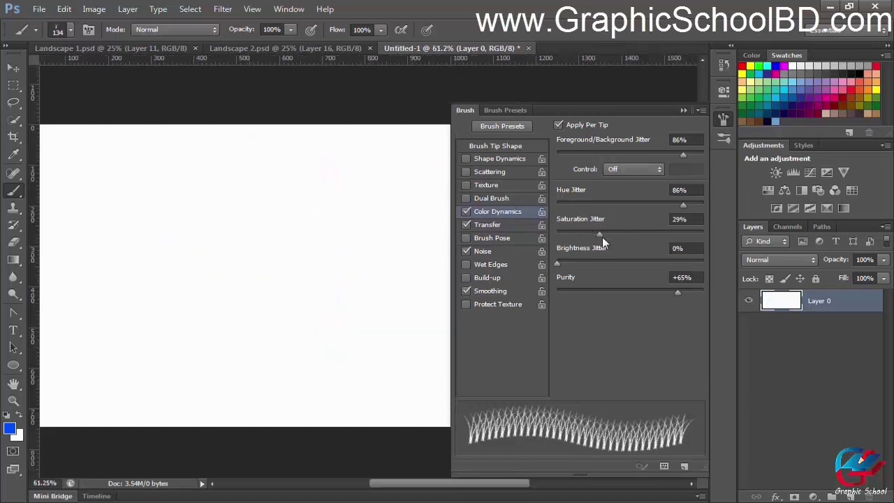
{"action": "left_click_drag", "start_coordinate": [653, 234], "coordinate": [683, 234]}
{"action": "left_click_drag", "start_coordinate": [90, 166], "coordinate": [370, 168]}
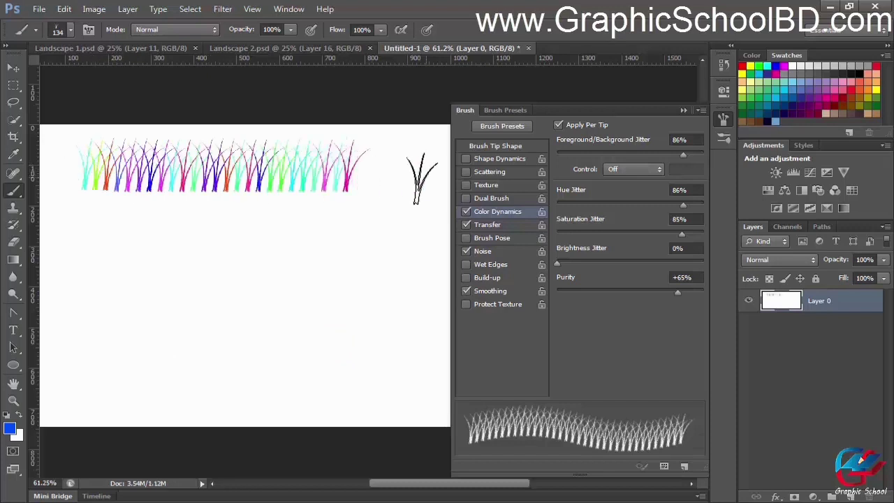
- Set Saturation Jitter to 0% and paint two comparison grass rows below the first one
{"action": "left_click_drag", "start_coordinate": [682, 234], "coordinate": [551, 234]}
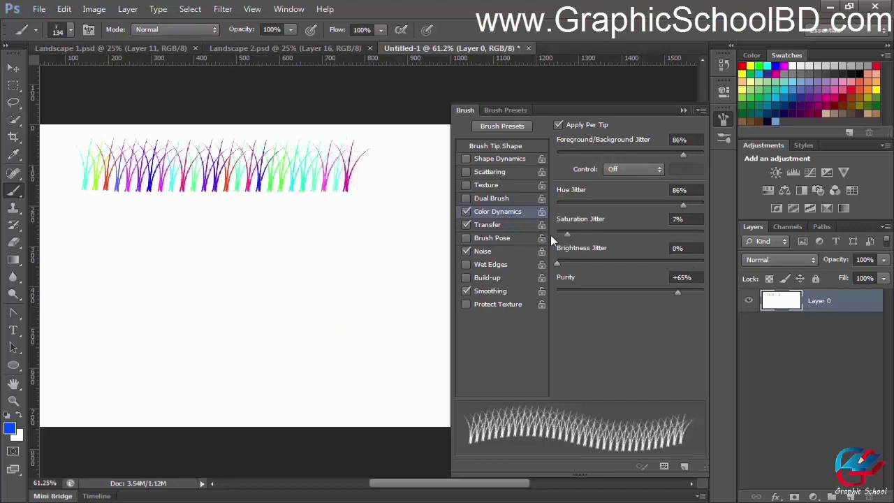
{"action": "left_click_drag", "start_coordinate": [162, 237], "coordinate": [384, 241]}
{"action": "left_click_drag", "start_coordinate": [172, 273], "coordinate": [392, 299]}
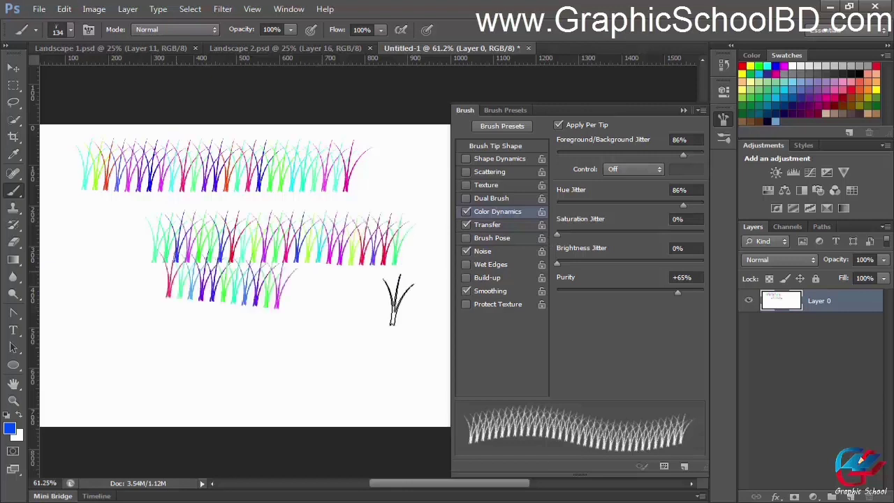
- Set Brightness Jitter to 90%, test it with a slanted grass row below the others, and clear the canvas
{"action": "left_click_drag", "start_coordinate": [558, 263], "coordinate": [688, 263]}
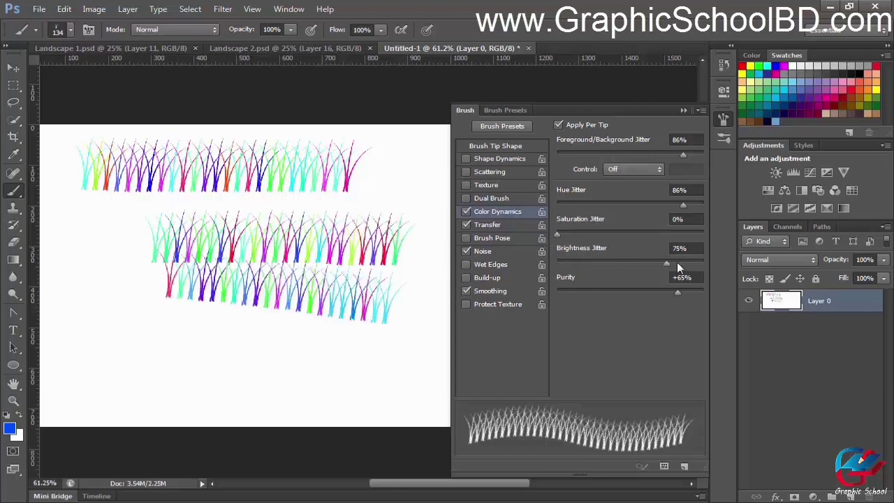
{"action": "mouse_move", "coordinate": [123, 327]}
{"action": "left_mouse_down"}
{"action": "mouse_move", "coordinate": [264, 357]}
{"action": "mouse_move", "coordinate": [389, 368]}
{"action": "left_mouse_up"}
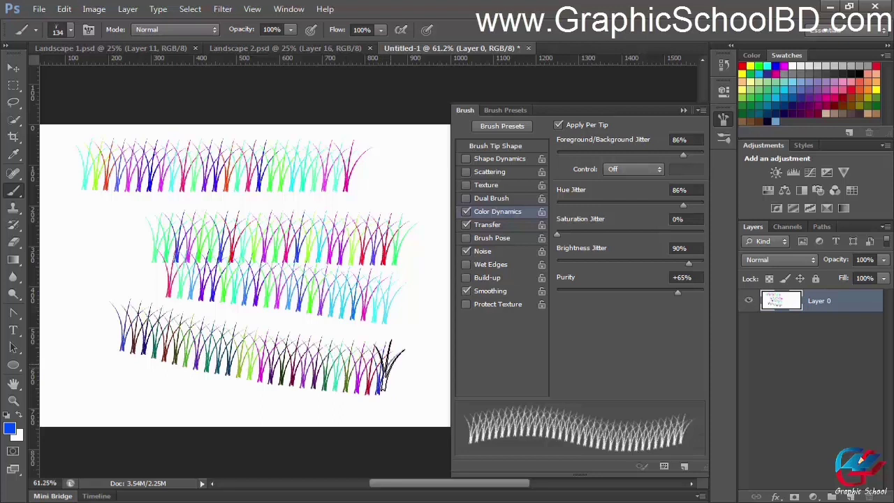
{"action": "key", "text": "ctrl+BackSpace"}
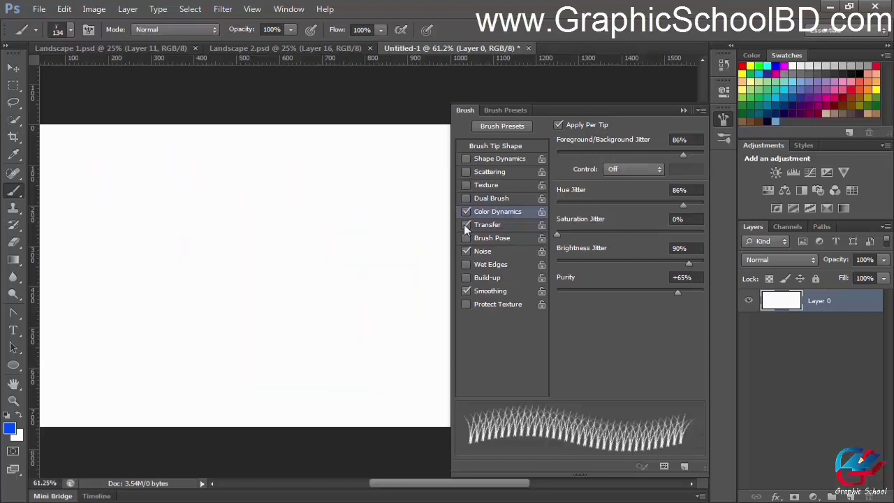
- In Transfer, set Opacity Jitter to 60% and paint two grass rows in the upper part of the canvas
{"action": "left_click", "coordinate": [496, 229]}
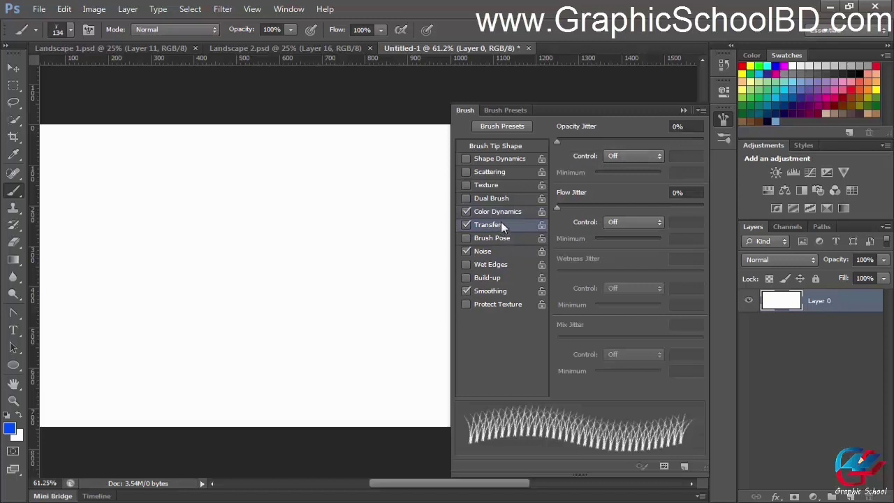
{"action": "left_click_drag", "start_coordinate": [557, 138], "coordinate": [645, 141]}
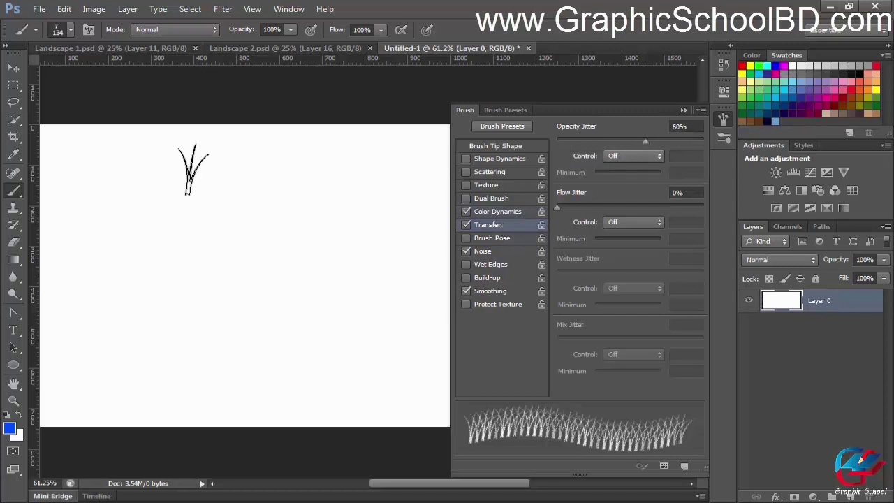
{"action": "left_click_drag", "start_coordinate": [99, 169], "coordinate": [328, 169]}
{"action": "left_click_drag", "start_coordinate": [307, 221], "coordinate": [175, 221]}
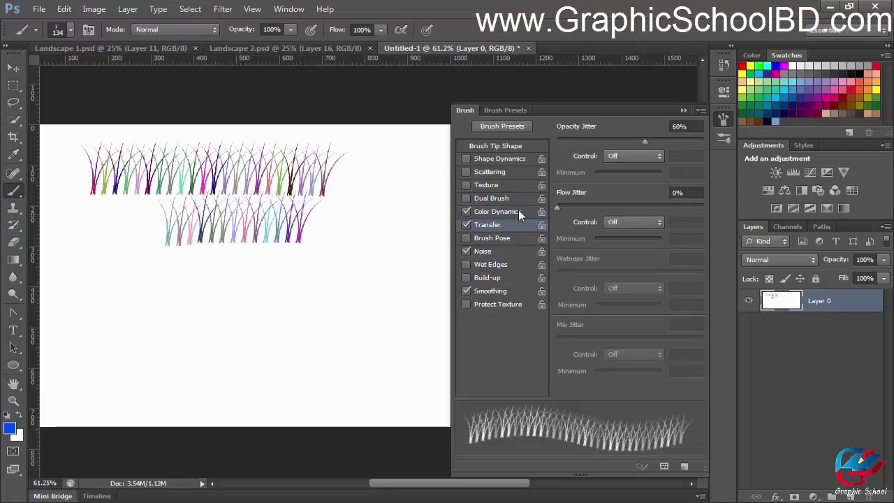
- Set Flow Jitter to 63% and paint two more grass rows beneath the existing ones
{"action": "left_click_drag", "start_coordinate": [557, 207], "coordinate": [649, 208]}
{"action": "left_click_drag", "start_coordinate": [128, 279], "coordinate": [386, 282]}
{"action": "left_click_drag", "start_coordinate": [352, 328], "coordinate": [157, 328]}
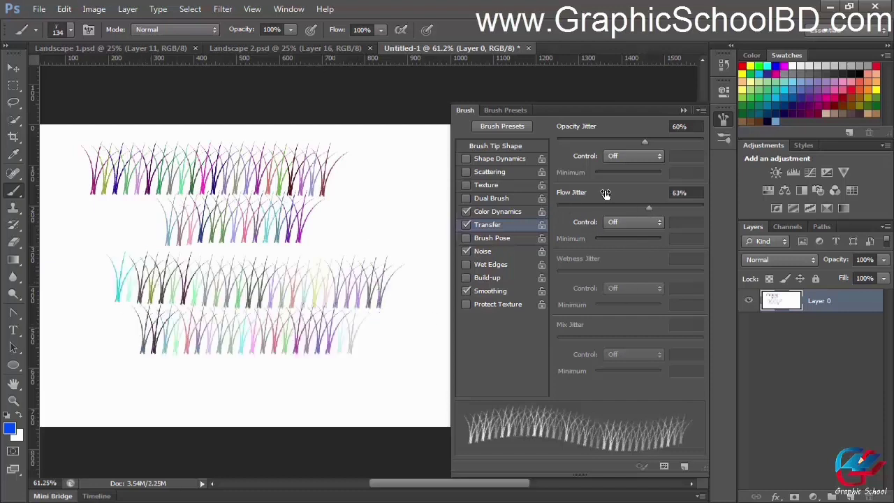
- Set Flow Jitter to 100%, test it with a looping grass stroke over the rows, and clear the canvas
{"action": "left_click_drag", "start_coordinate": [649, 207], "coordinate": [709, 207]}
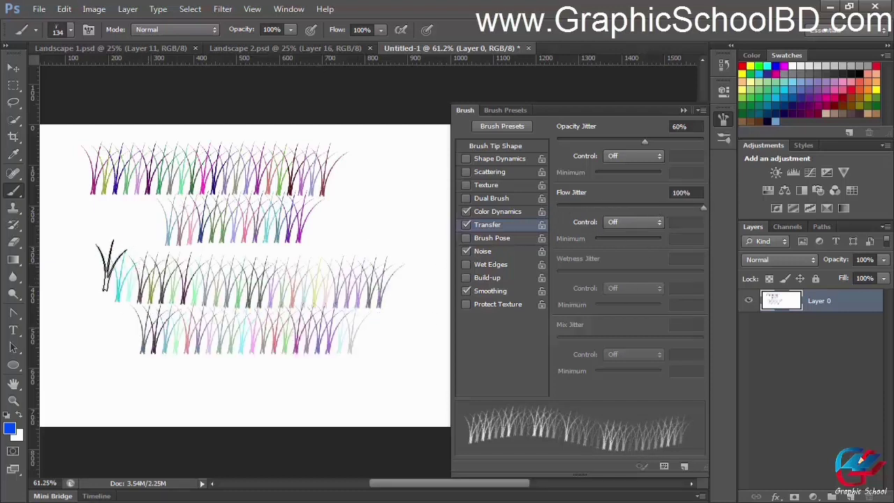
{"action": "mouse_move", "coordinate": [112, 266]}
{"action": "left_mouse_down"}
{"action": "mouse_move", "coordinate": [390, 257]}
{"action": "mouse_move", "coordinate": [409, 200]}
{"action": "mouse_move", "coordinate": [379, 154]}
{"action": "mouse_move", "coordinate": [341, 171]}
{"action": "mouse_move", "coordinate": [367, 311]}
{"action": "left_mouse_up"}
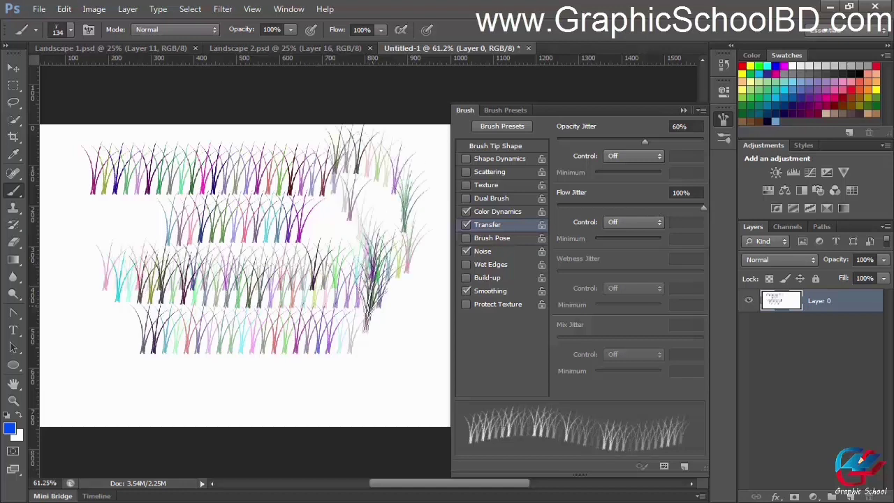
{"action": "key", "text": "ctrl+BackSpace"}
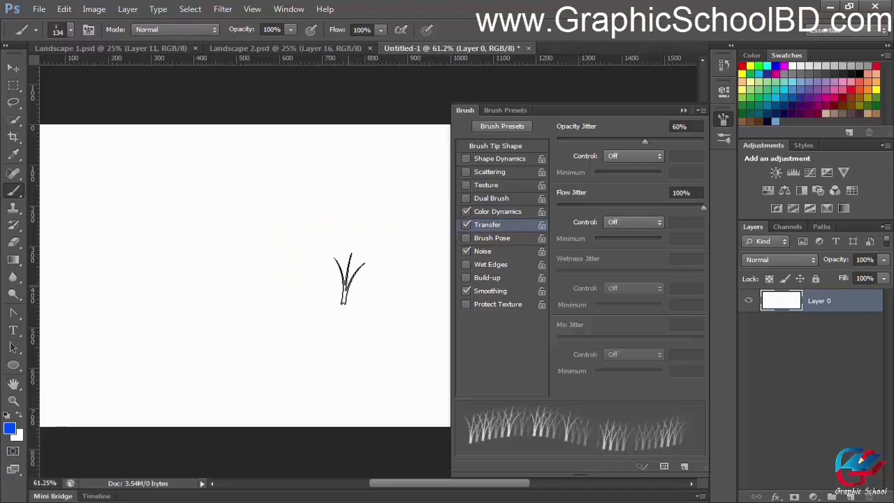
- Show the Brush Pose settings, and disable Brush Pose, Transfer and Color Dynamics for the brush
{"action": "left_click", "coordinate": [498, 238]}
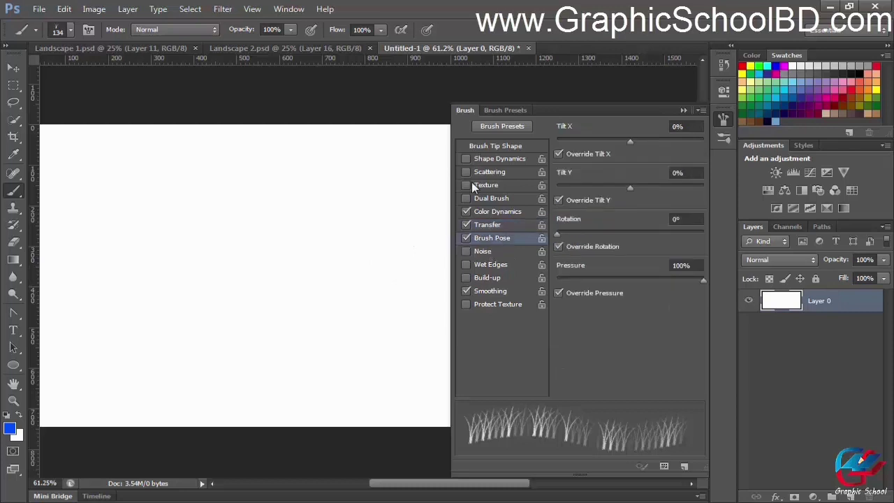
{"action": "left_click", "coordinate": [474, 211]}
{"action": "left_click", "coordinate": [477, 225]}
{"action": "left_click", "coordinate": [465, 237]}
{"action": "left_click", "coordinate": [466, 224]}
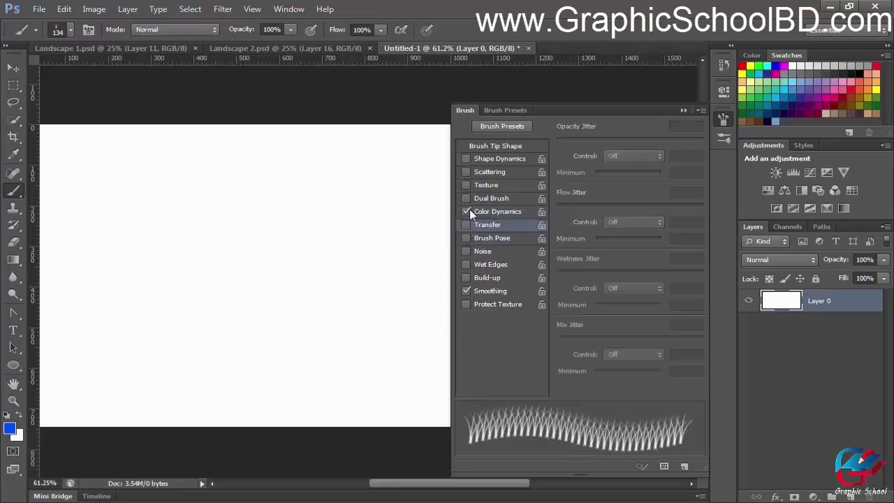
- Try the Noise, Wet Edges and Build-up options, leaving only Noise enabled and turning Smoothing off
{"action": "left_click", "coordinate": [471, 251]}
{"action": "left_click", "coordinate": [485, 264]}
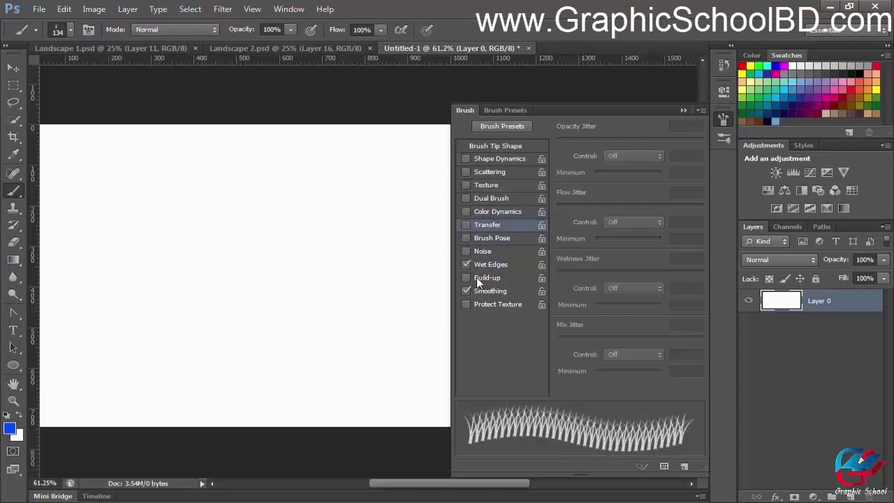
{"action": "left_click", "coordinate": [477, 278]}
{"action": "left_click", "coordinate": [480, 264]}
{"action": "left_click", "coordinate": [477, 253]}
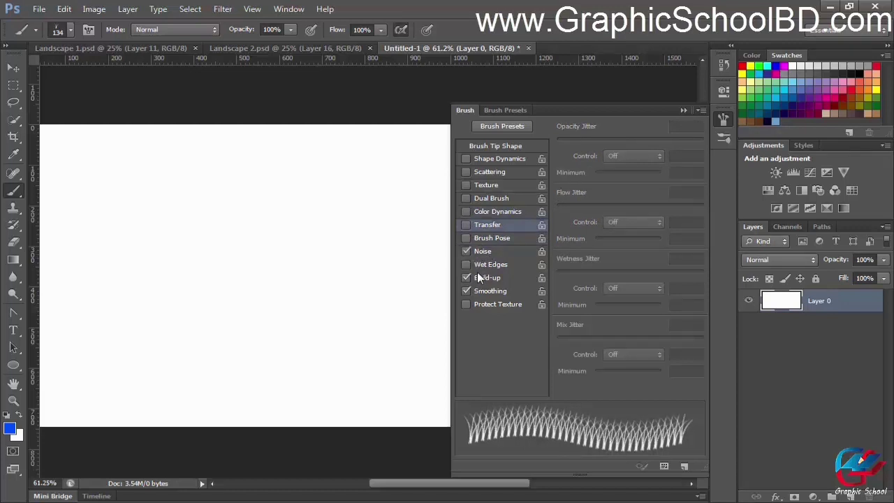
{"action": "left_click", "coordinate": [475, 277]}
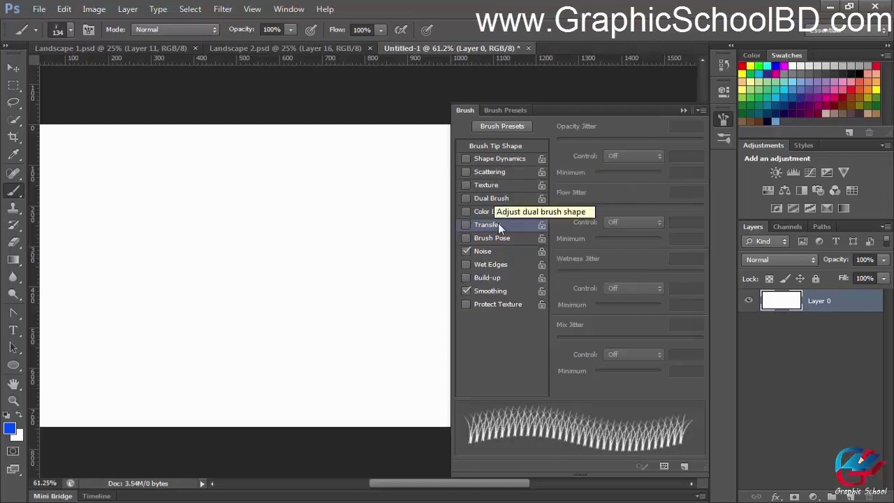
{"action": "left_click", "coordinate": [496, 250]}
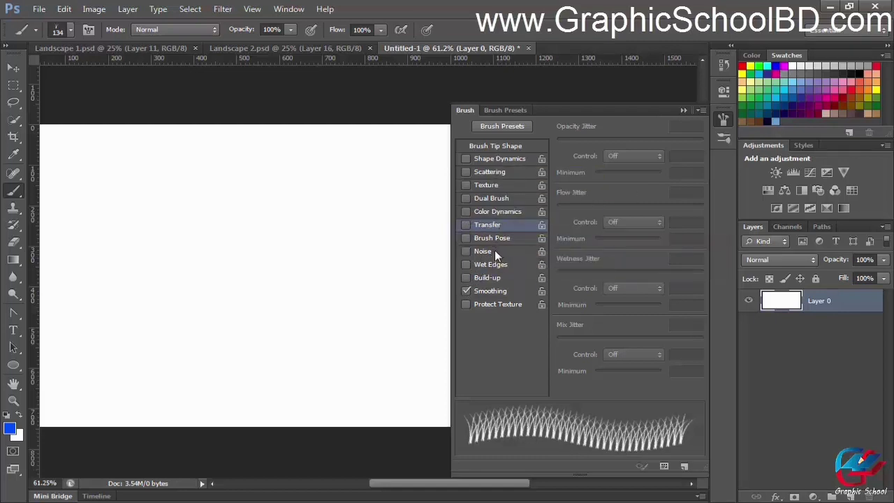
{"action": "left_click", "coordinate": [492, 277]}
{"action": "left_click", "coordinate": [486, 293]}
{"action": "left_click", "coordinate": [484, 278]}
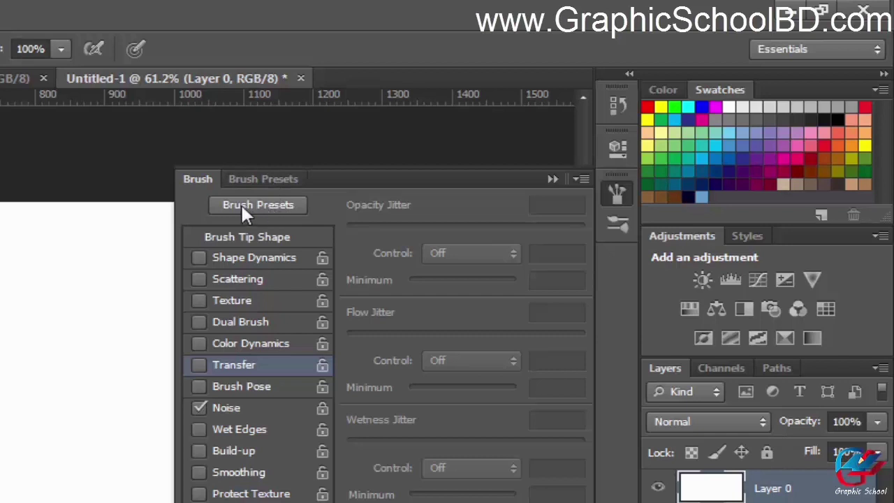
- Alternate between the brush settings and the brush presets, hide them, and reopen the presets list
{"action": "left_click", "coordinate": [274, 200]}
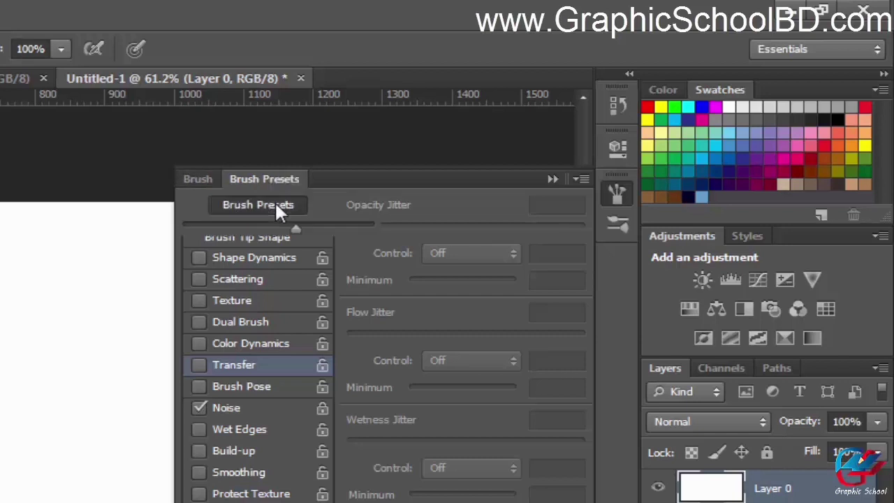
{"action": "left_click", "coordinate": [212, 178]}
{"action": "left_click", "coordinate": [255, 179]}
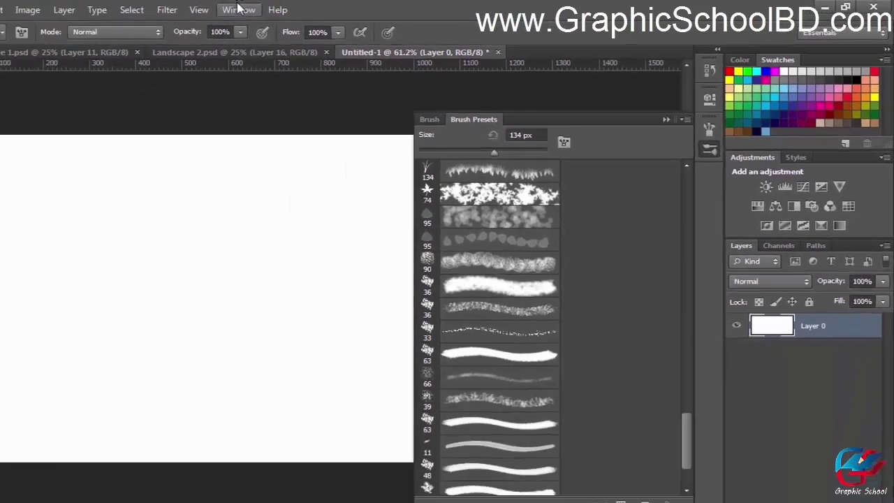
{"action": "left_click", "coordinate": [288, 9]}
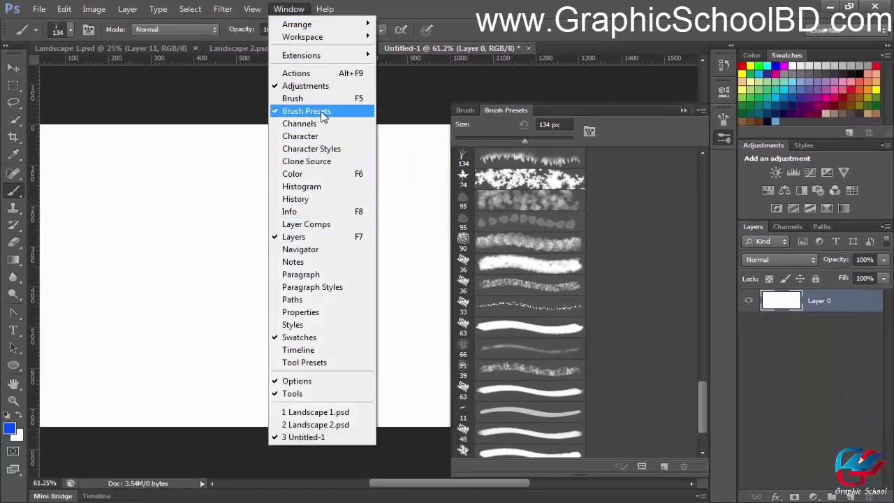
{"action": "left_click", "coordinate": [519, 110]}
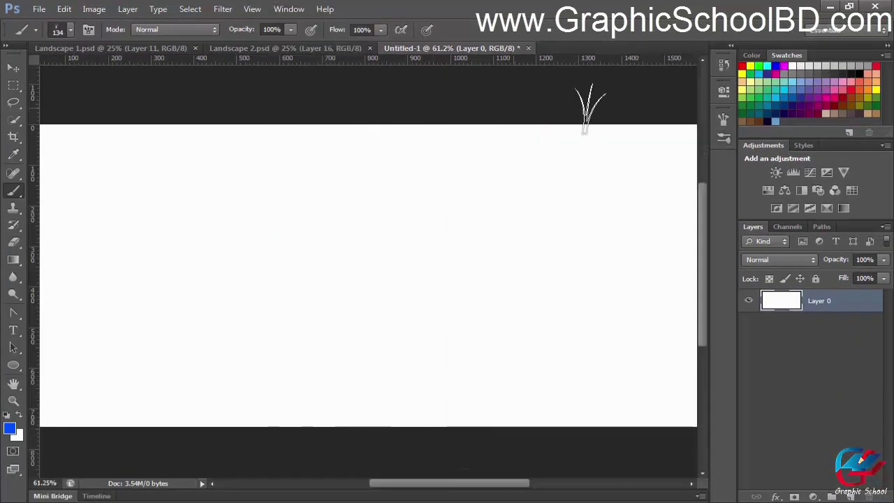
{"action": "left_click", "coordinate": [723, 121]}
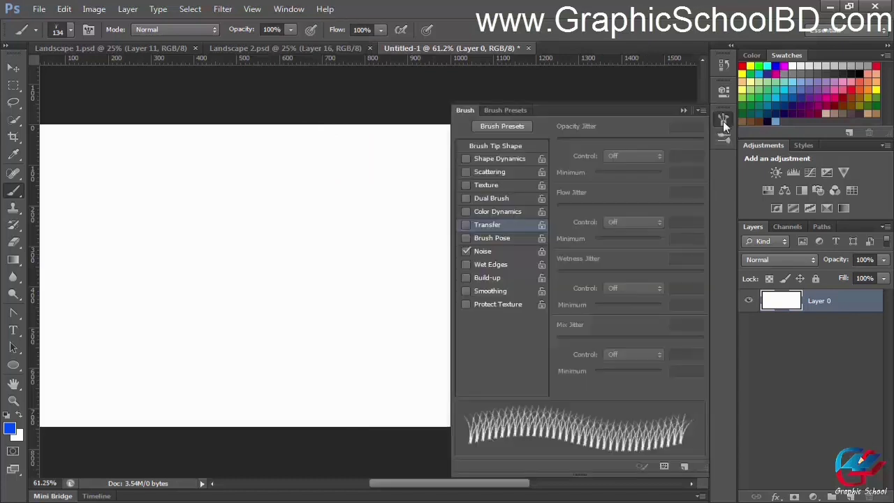
{"action": "left_click", "coordinate": [510, 110]}
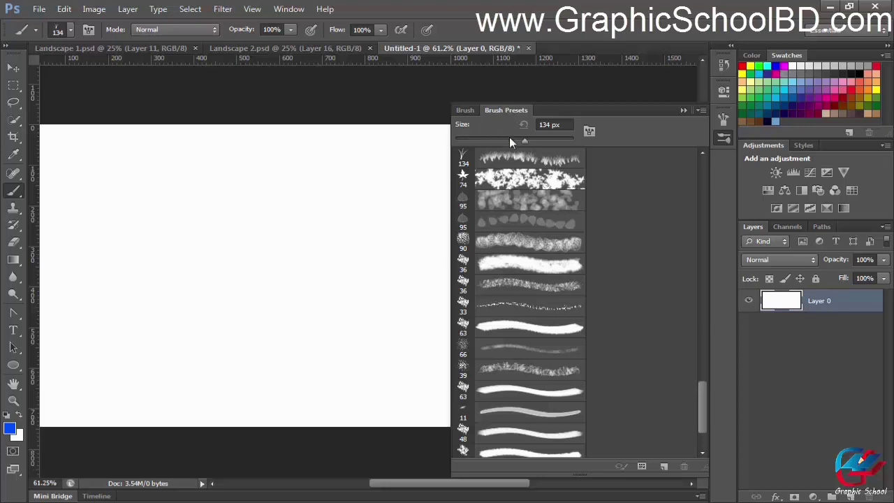
- Paint a short grass row at a 44 px brush size and a tall row over it at 511 px
{"action": "left_click_drag", "start_coordinate": [525, 142], "coordinate": [480, 140]}
{"action": "left_click_drag", "start_coordinate": [114, 180], "coordinate": [259, 181]}
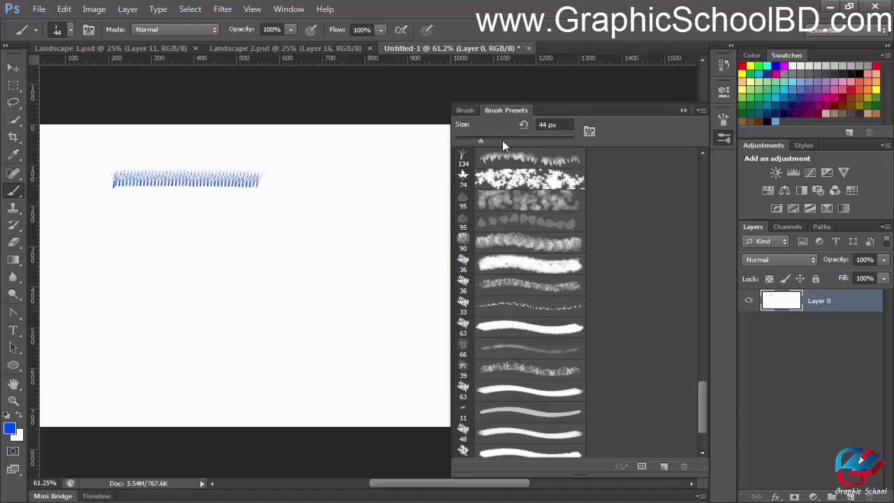
{"action": "left_click_drag", "start_coordinate": [502, 140], "coordinate": [563, 139]}
{"action": "left_click", "coordinate": [157, 265]}
{"action": "left_click_drag", "start_coordinate": [176, 261], "coordinate": [315, 265]}
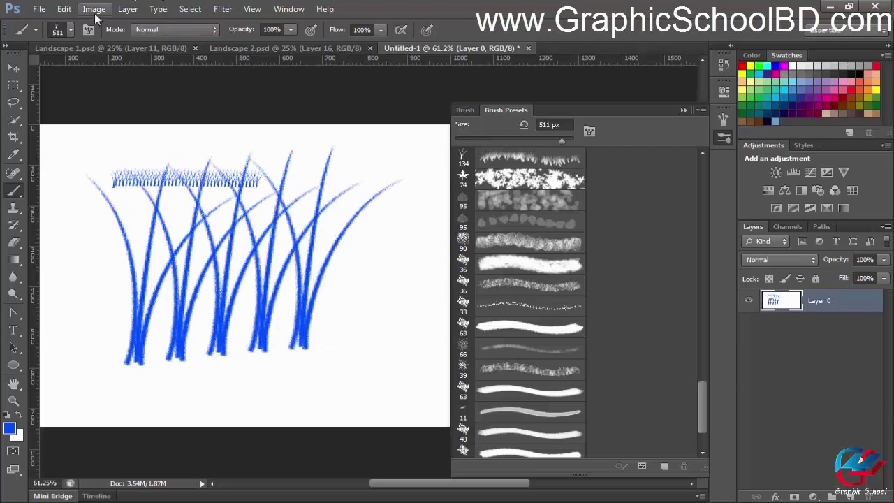
- Look at the size setting in the brush picker, close it, and clear the canvas
{"action": "left_click", "coordinate": [56, 30]}
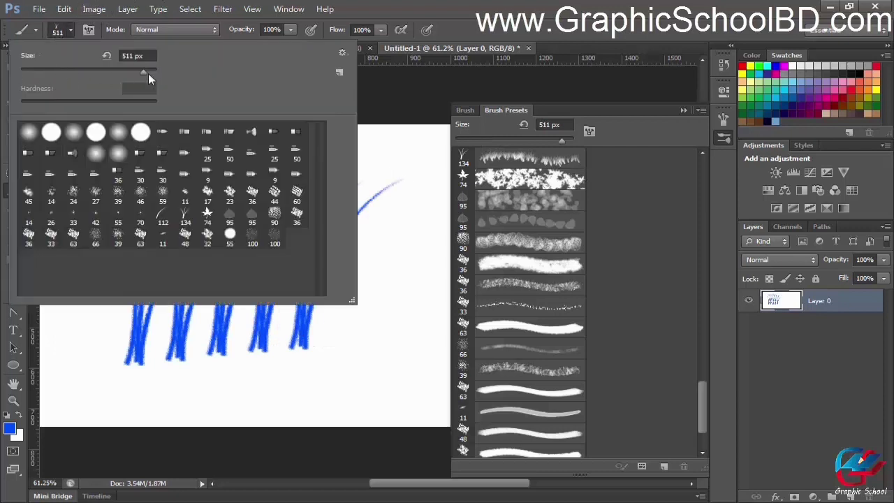
{"action": "left_click", "coordinate": [444, 8]}
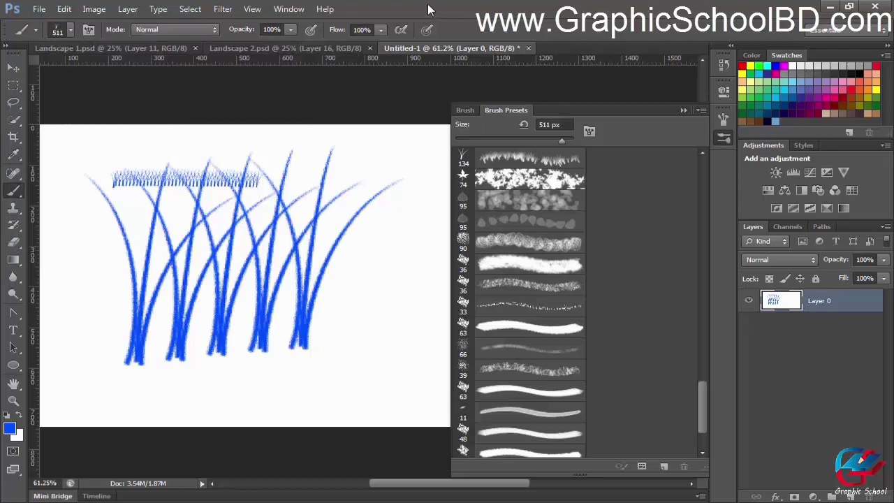
{"action": "key", "text": "ctrl+Delete"}
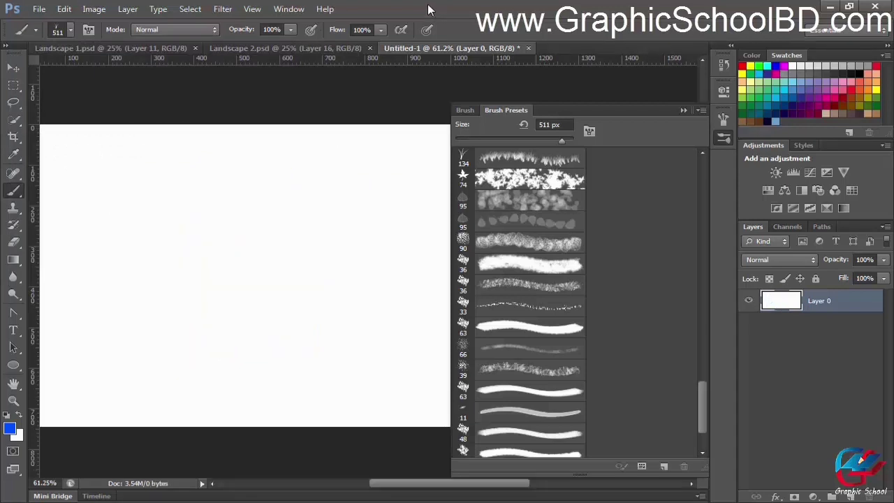
- Paint a grass row near the canvas's upper edge with the 112 px preset and another beneath it with the 134 px grass preset
{"action": "left_click", "coordinate": [528, 186]}
{"action": "scroll", "coordinate": [535, 193], "scroll_direction": "up", "scroll_amount": 3}
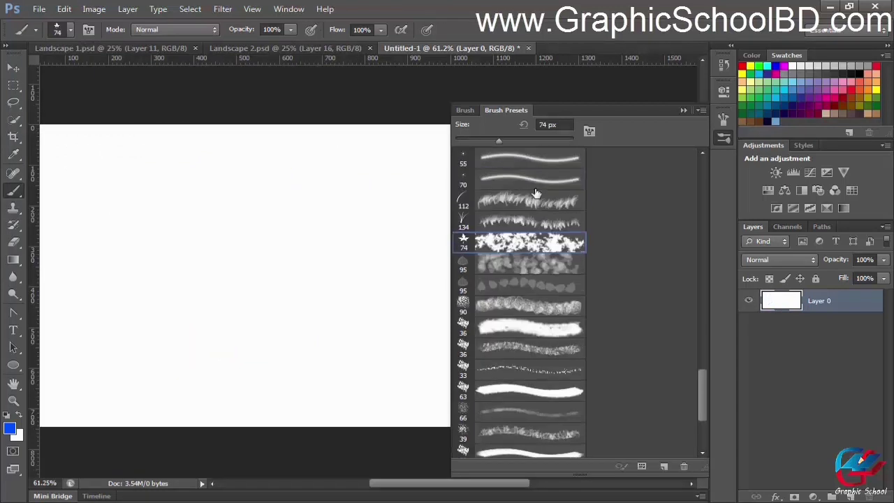
{"action": "scroll", "coordinate": [536, 193], "scroll_direction": "up", "scroll_amount": 6}
{"action": "left_click", "coordinate": [529, 317]}
{"action": "left_click", "coordinate": [125, 165]}
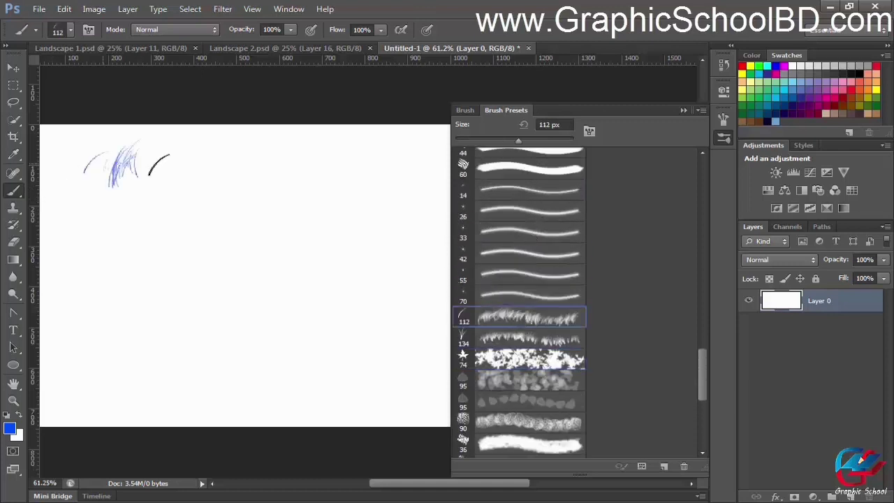
{"action": "left_click_drag", "start_coordinate": [159, 165], "coordinate": [297, 168]}
{"action": "left_click", "coordinate": [529, 338]}
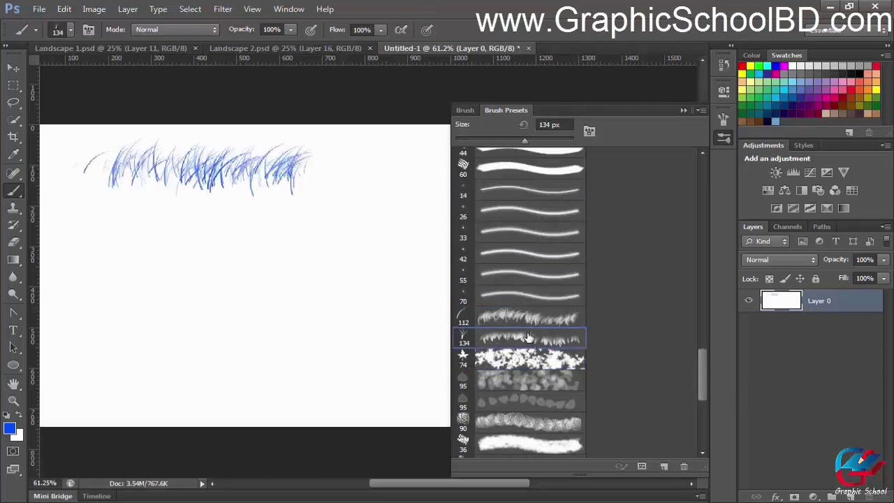
{"action": "left_click_drag", "start_coordinate": [127, 249], "coordinate": [272, 248]}
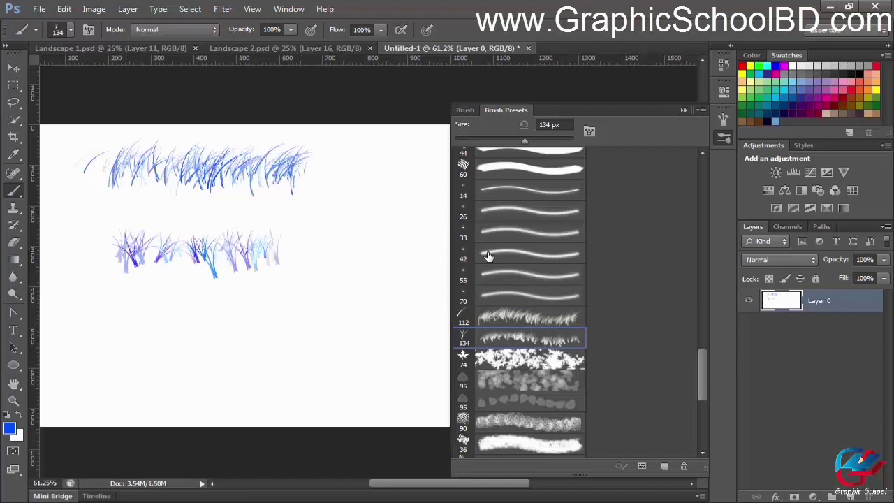
- Browse the brush presets up to the start of the list and collapse the presets panel
{"action": "scroll", "coordinate": [488, 257], "scroll_direction": "down", "scroll_amount": 3}
{"action": "scroll", "coordinate": [488, 257], "scroll_direction": "up", "scroll_amount": 6}
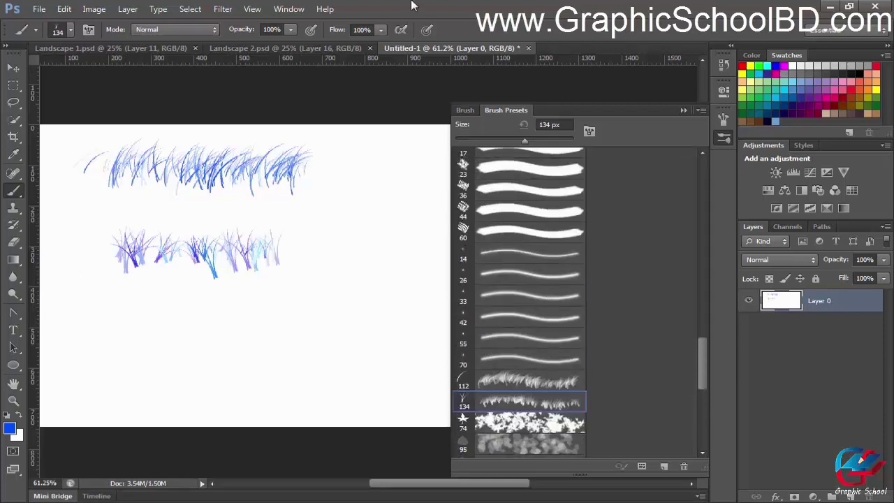
{"action": "scroll", "coordinate": [539, 249], "scroll_direction": "up", "scroll_amount": 5}
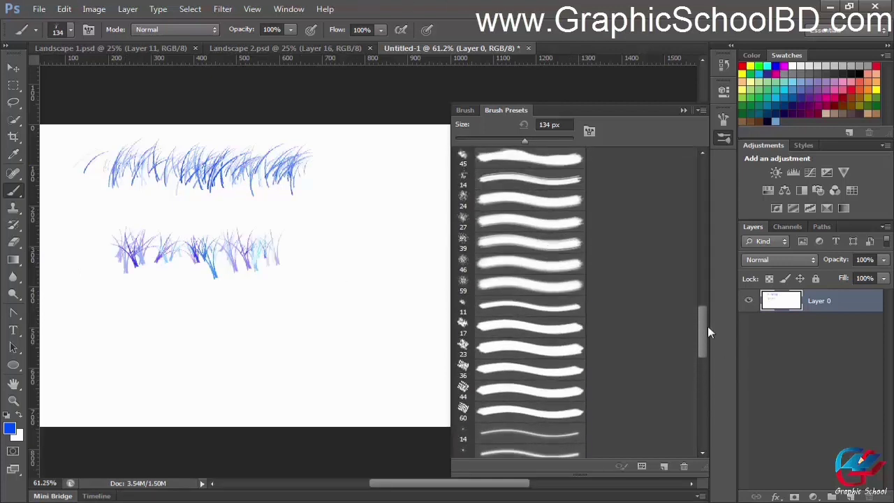
{"action": "mouse_move", "coordinate": [708, 328]}
{"action": "left_mouse_down"}
{"action": "mouse_move", "coordinate": [721, 241]}
{"action": "mouse_move", "coordinate": [695, 153]}
{"action": "left_mouse_up"}
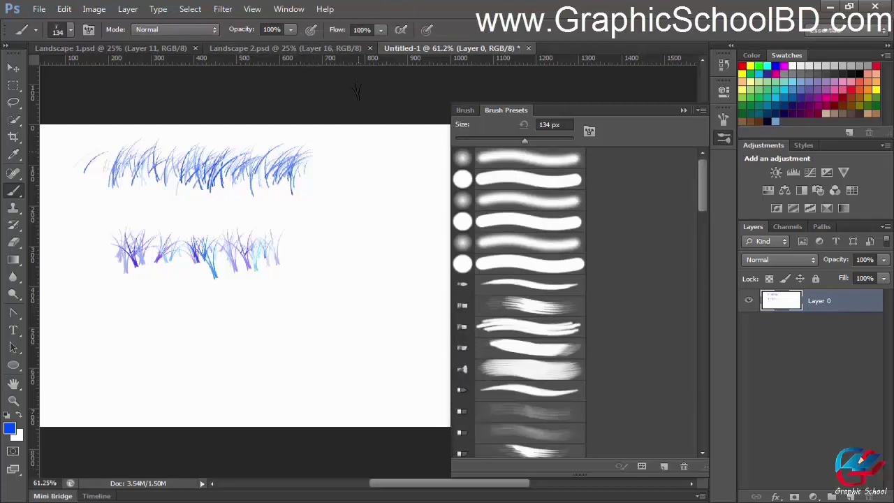
{"action": "left_click", "coordinate": [685, 111]}
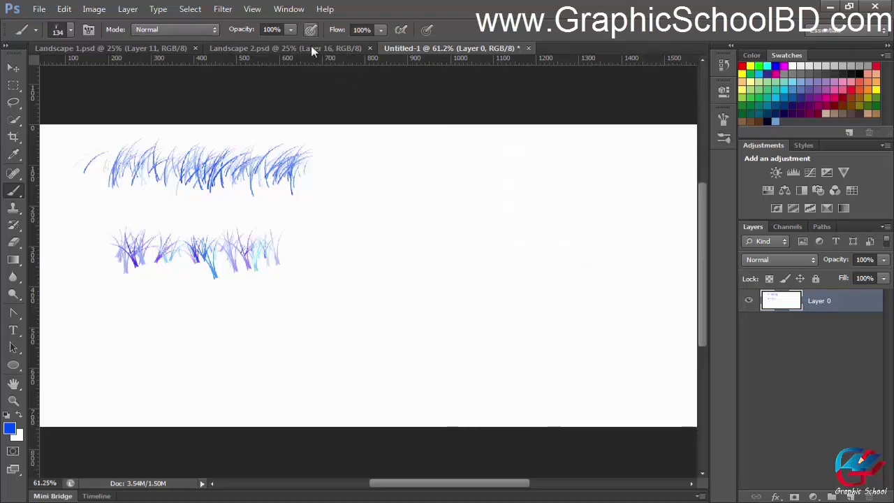
- View the Landscape 2.psd document, hiding and showing the sky on Layer 1 to examine its part in the scene
{"action": "left_click", "coordinate": [309, 46]}
{"action": "scroll", "coordinate": [337, 247], "scroll_direction": "up", "scroll_amount": 3}
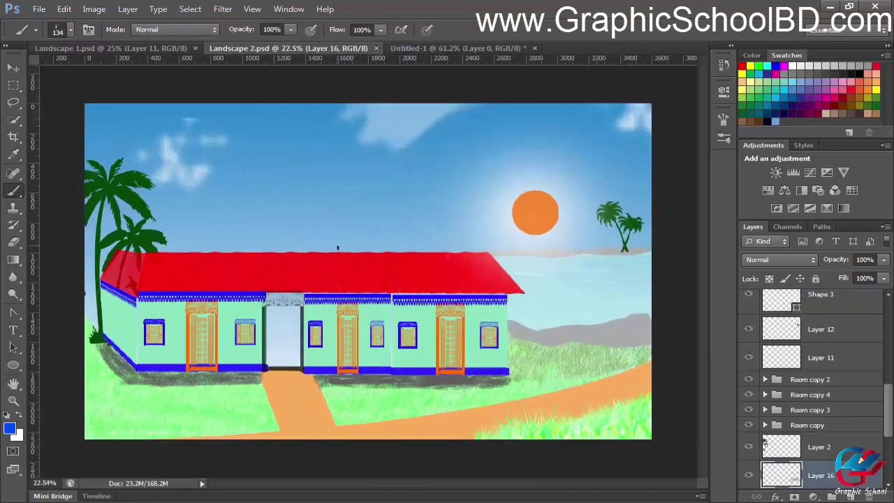
{"action": "scroll", "coordinate": [337, 247], "scroll_direction": "down", "scroll_amount": 1}
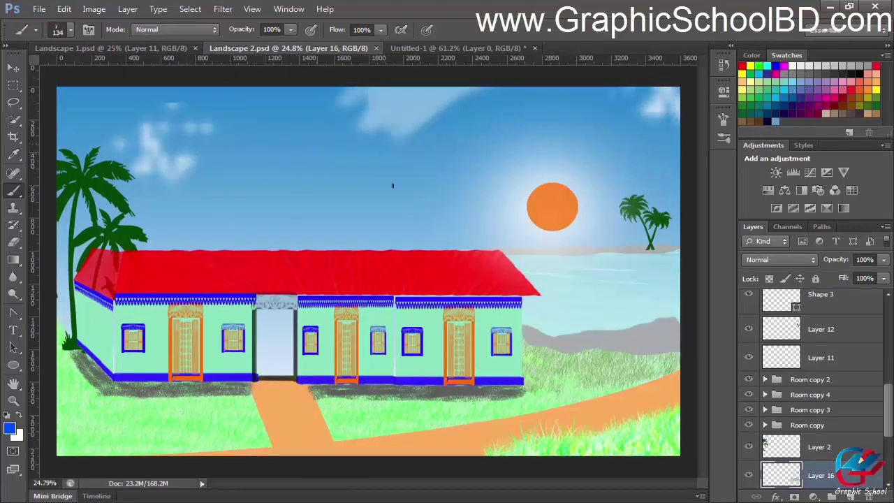
{"action": "scroll", "coordinate": [785, 417], "scroll_direction": "down", "scroll_amount": 5}
{"action": "left_click", "coordinate": [749, 447]}
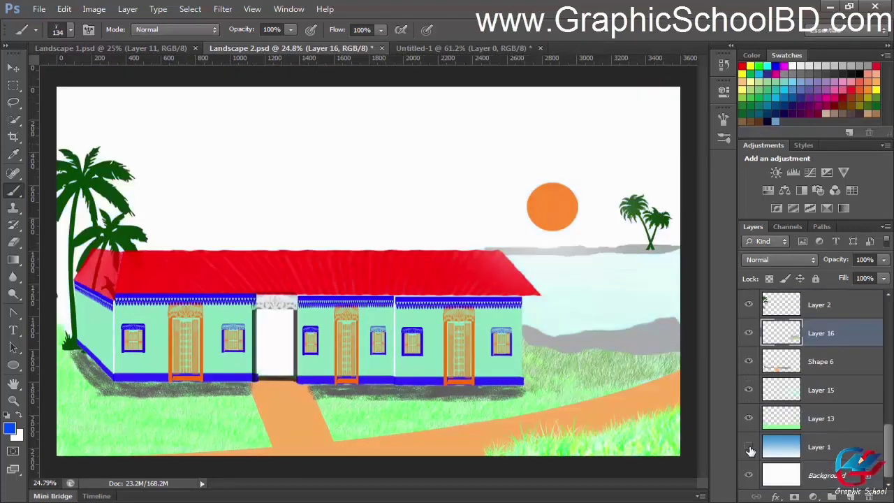
{"action": "left_click", "coordinate": [750, 448]}
{"action": "scroll", "coordinate": [423, 233], "scroll_direction": "down", "scroll_amount": 1}
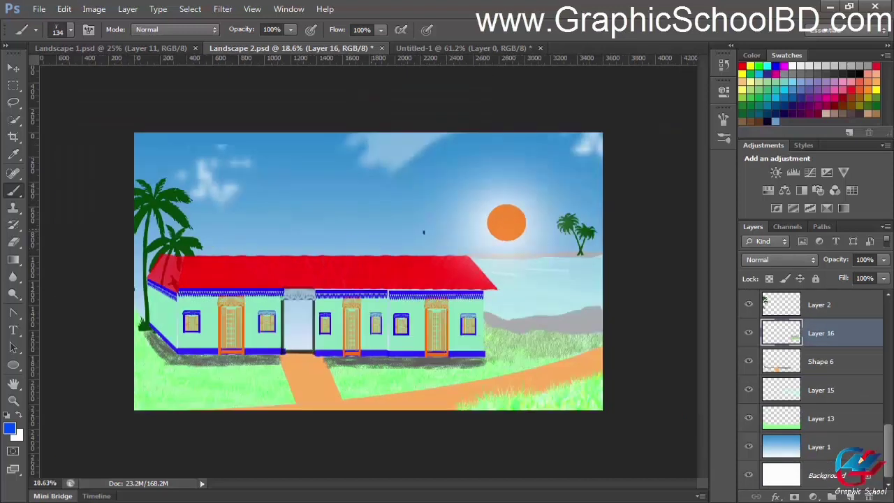
- View the Landscape 1.psd document and toggle the visibility of its sky gradient on Layer 2 off and on
{"action": "left_click", "coordinate": [120, 49]}
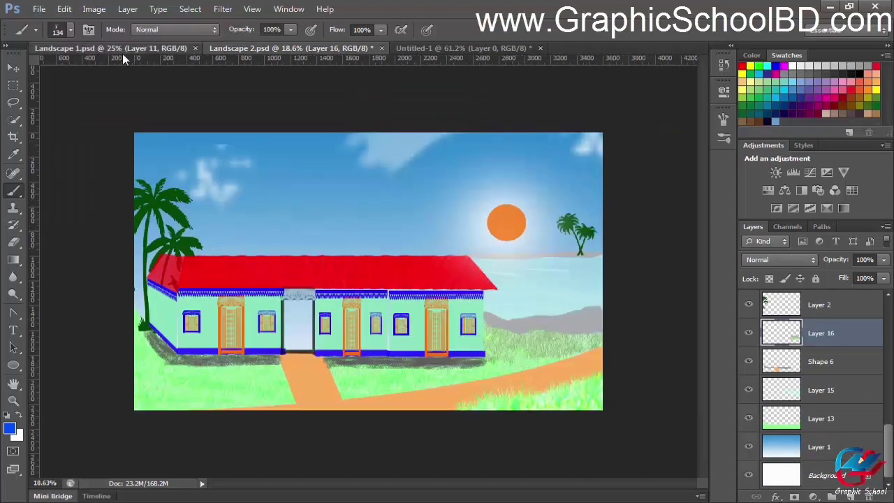
{"action": "scroll", "coordinate": [314, 260], "scroll_direction": "up", "scroll_amount": 1}
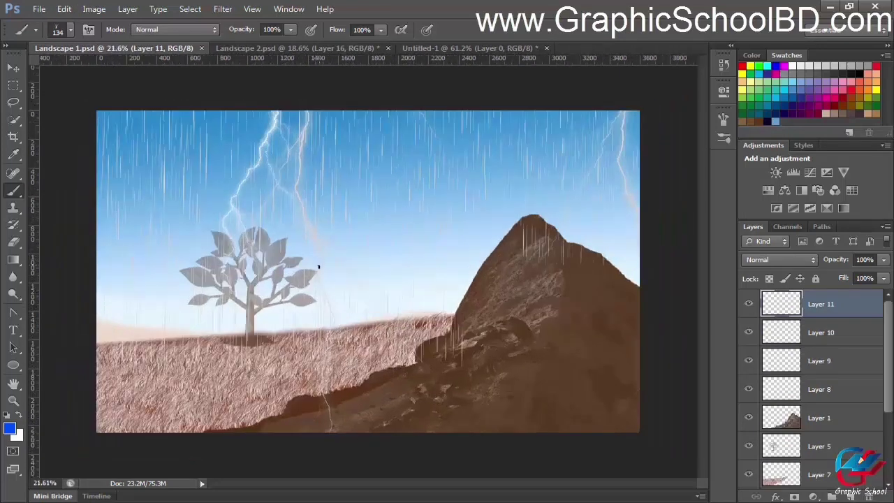
{"action": "scroll", "coordinate": [742, 359], "scroll_direction": "down", "scroll_amount": 3}
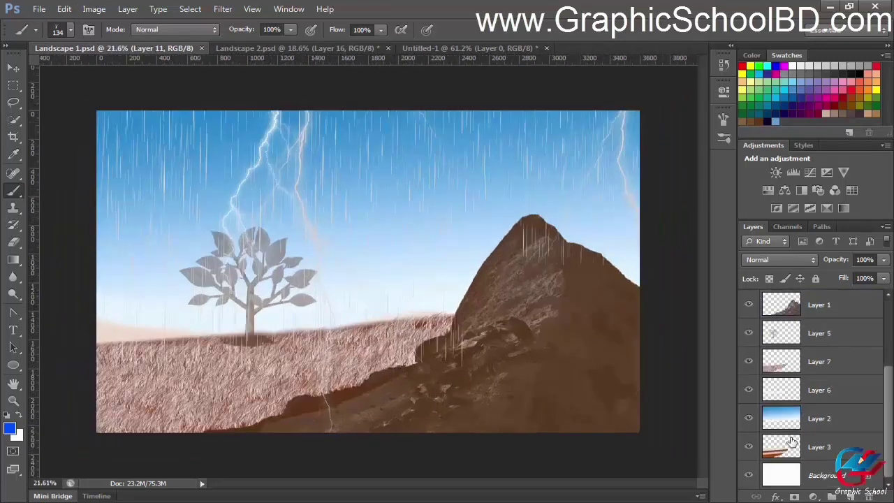
{"action": "left_click", "coordinate": [748, 416]}
{"action": "left_click", "coordinate": [748, 416]}
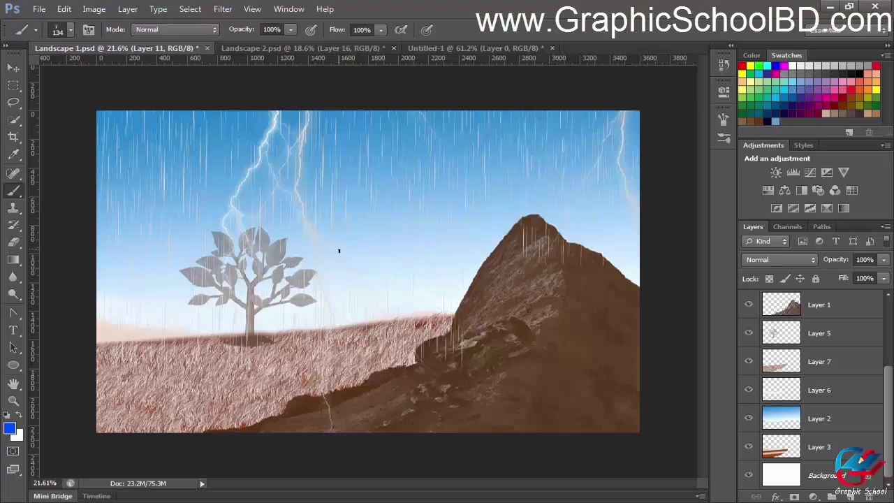